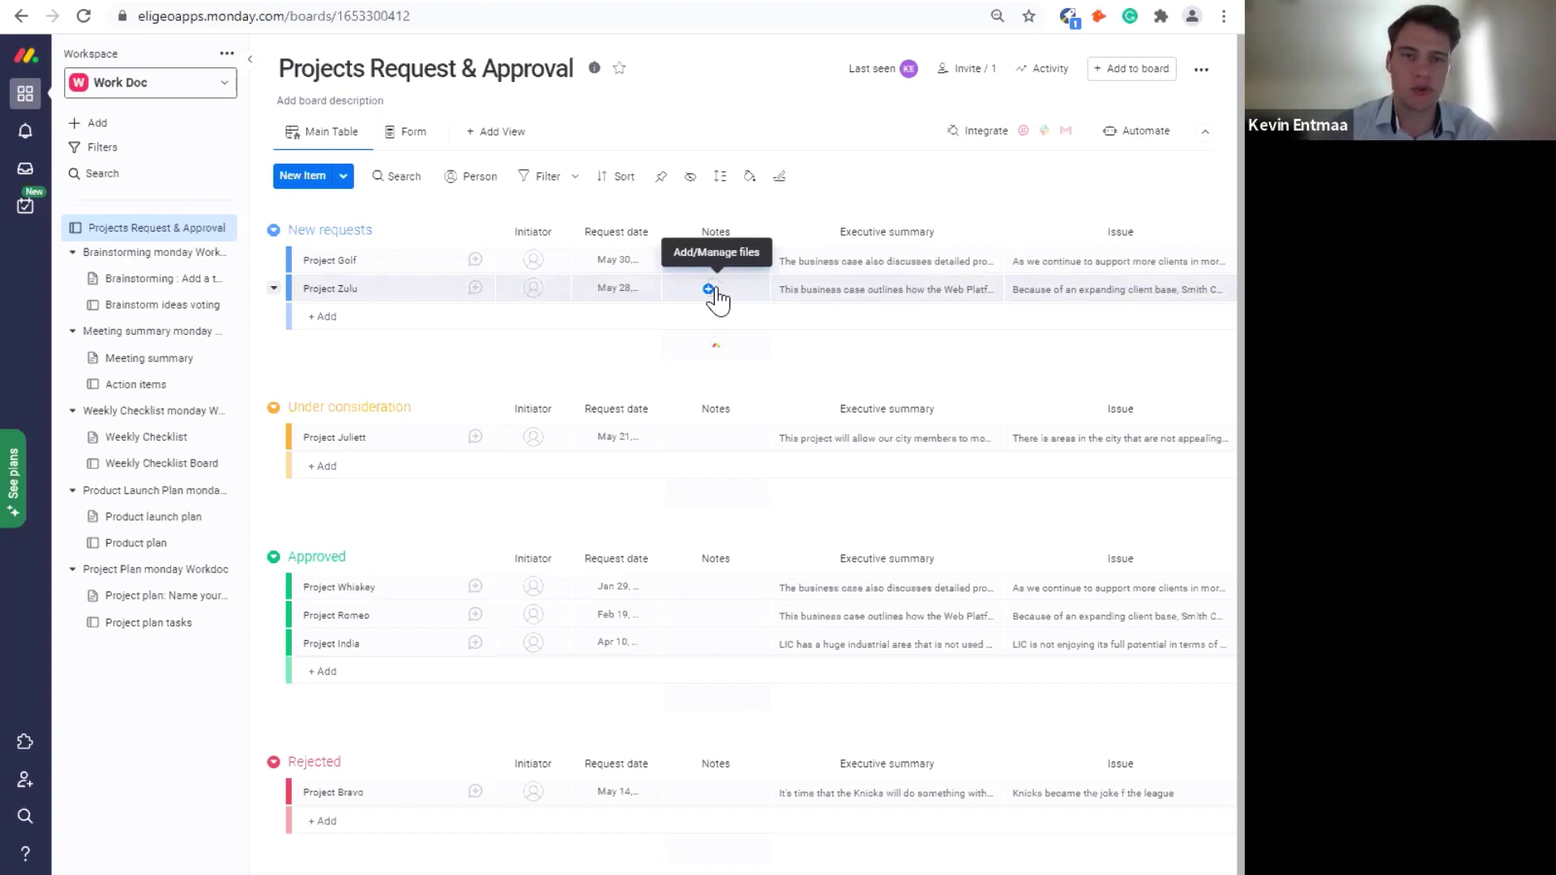
# - Add a new blank doc to the Notes column of Project Zulu and close it
pyautogui.click(709, 290)
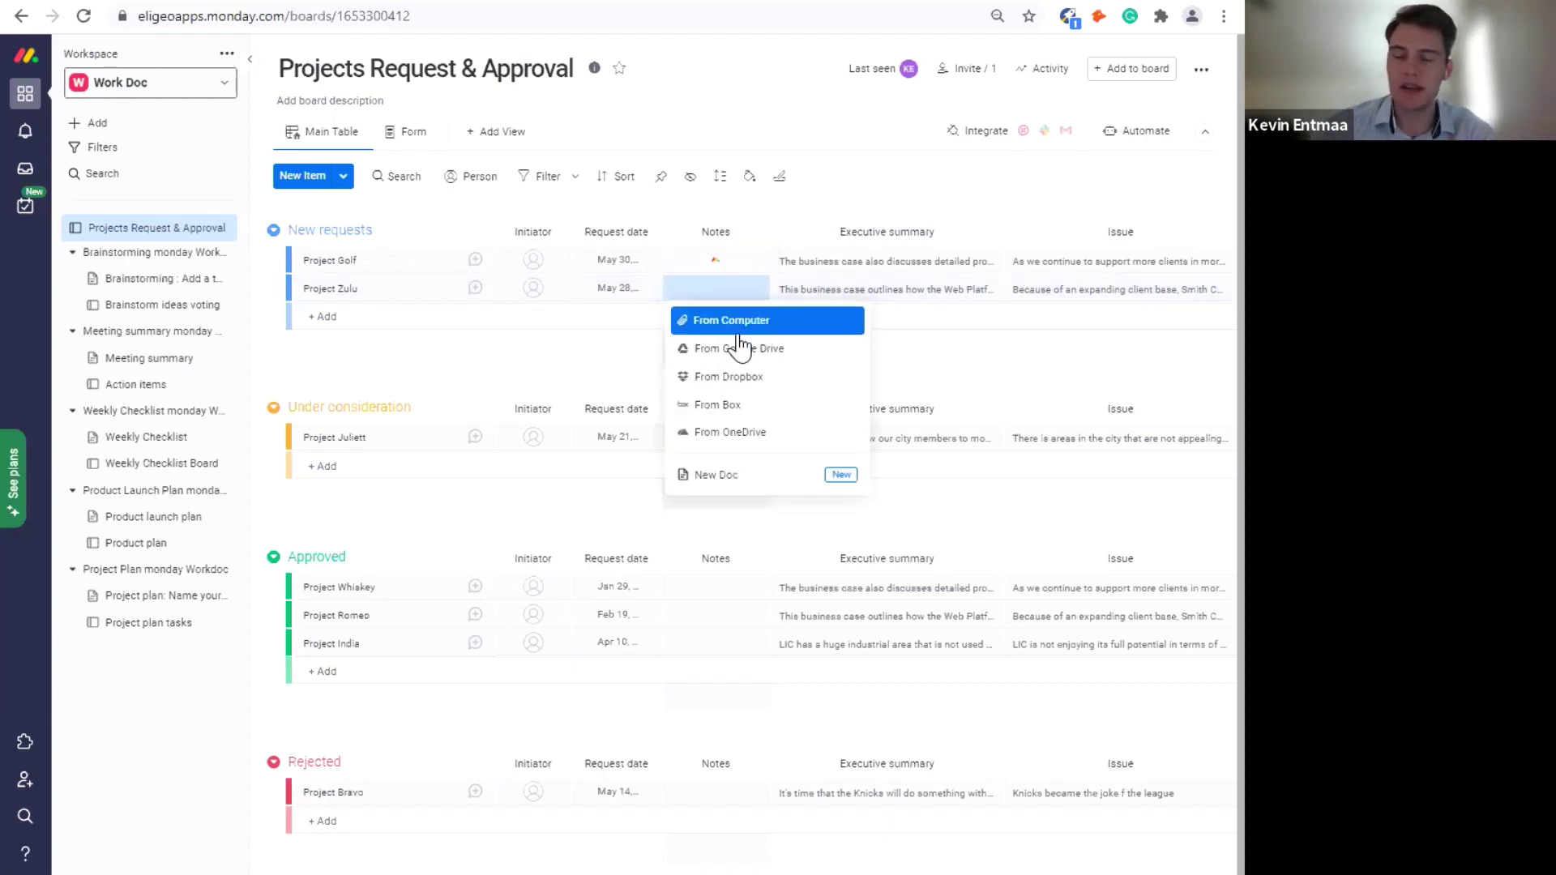
pyautogui.click(734, 481)
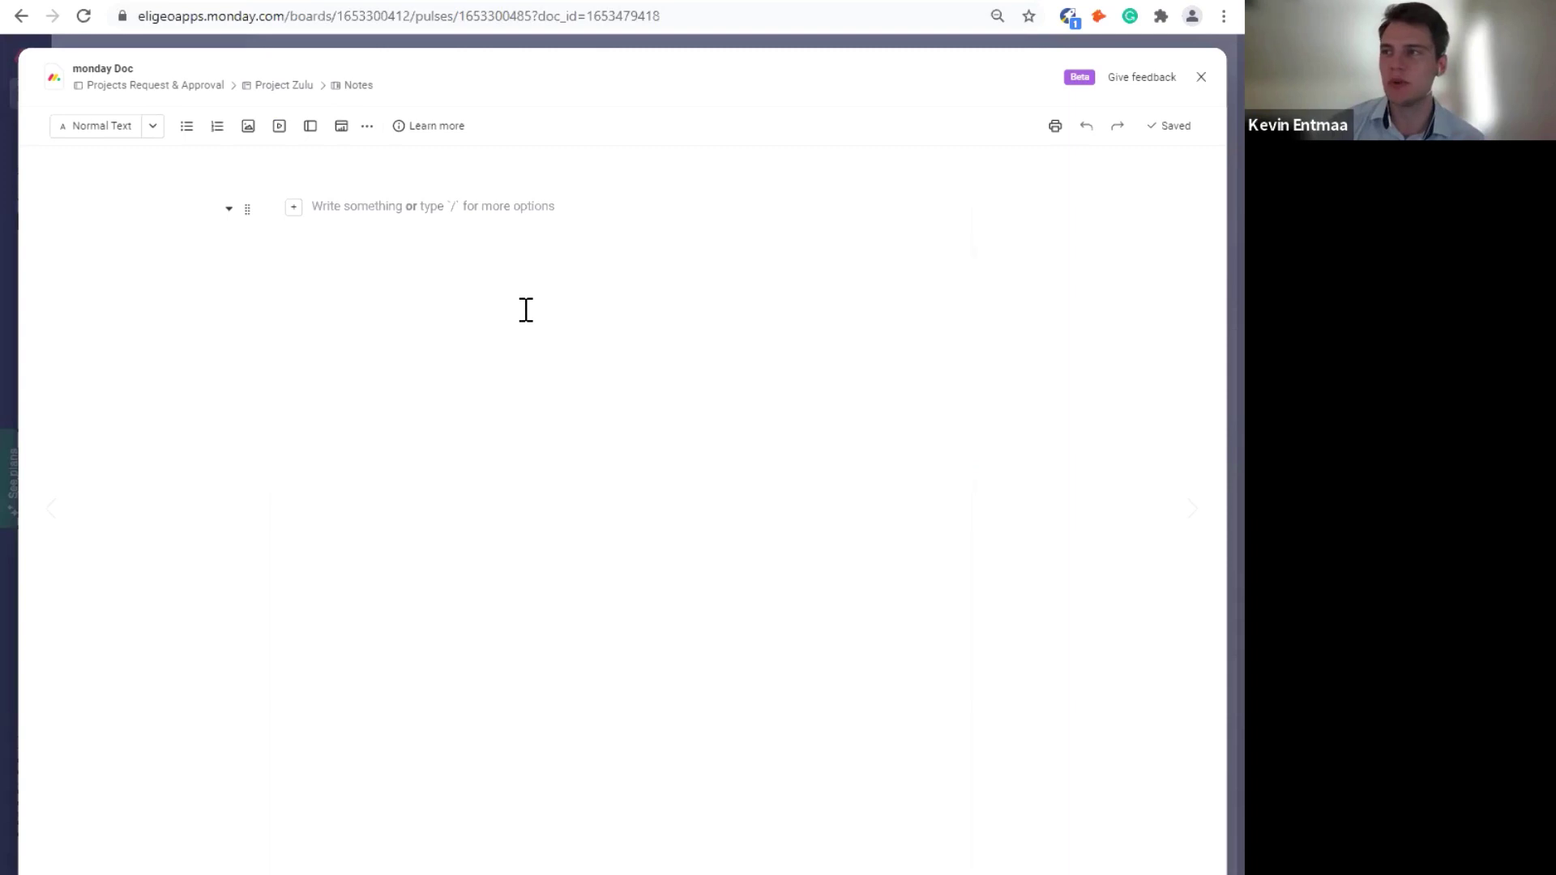
pyautogui.click(1201, 78)
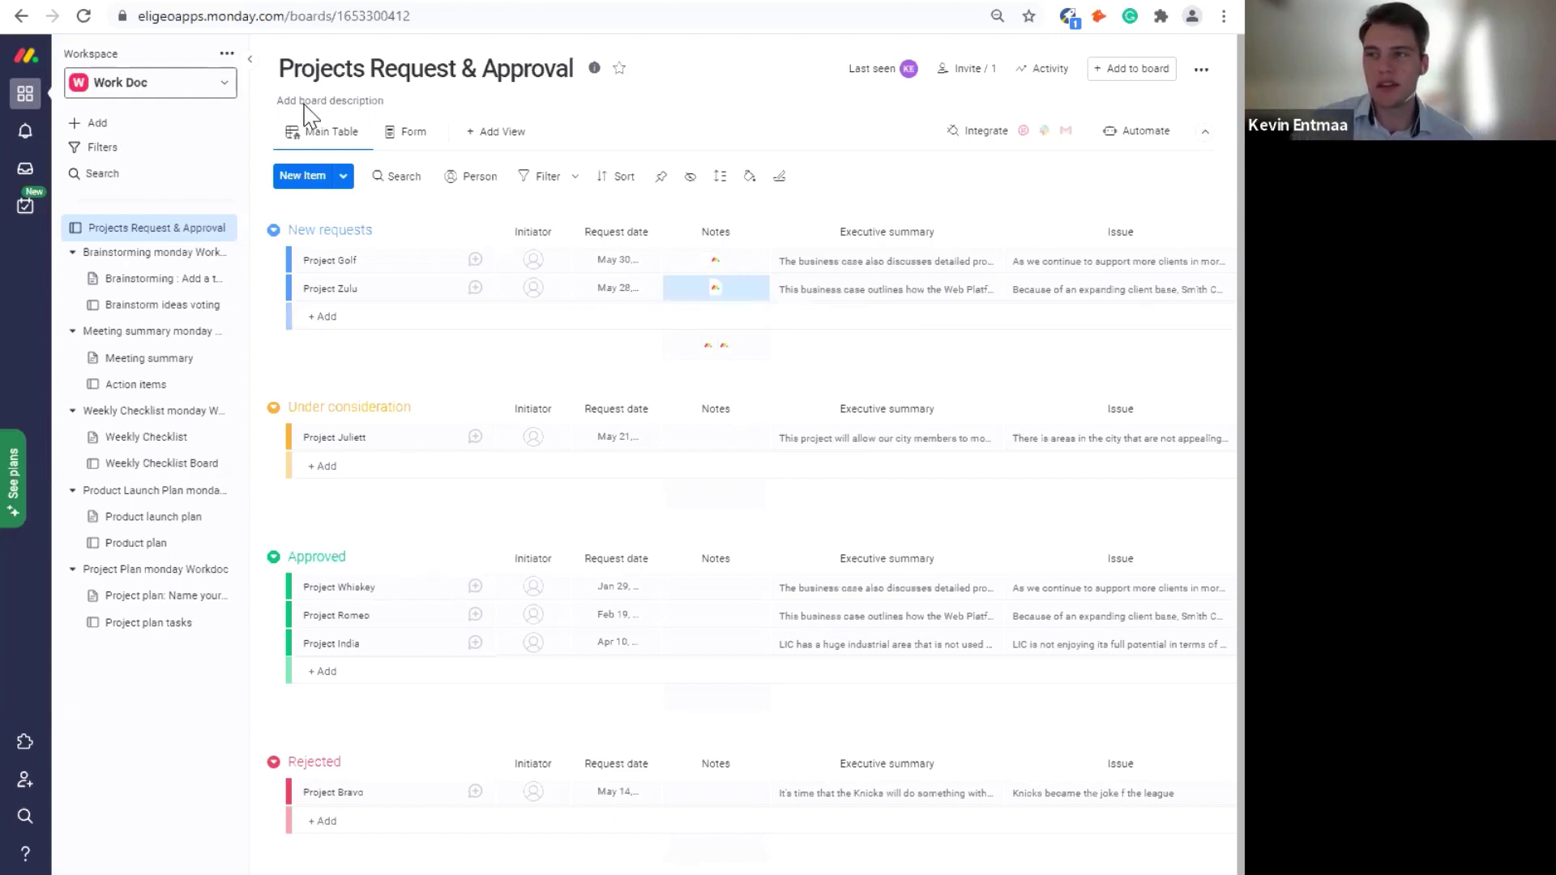
# - Create a doc in the Work Doc workspace, keeping the name New Doc and Main privacy
pyautogui.click(107, 131)
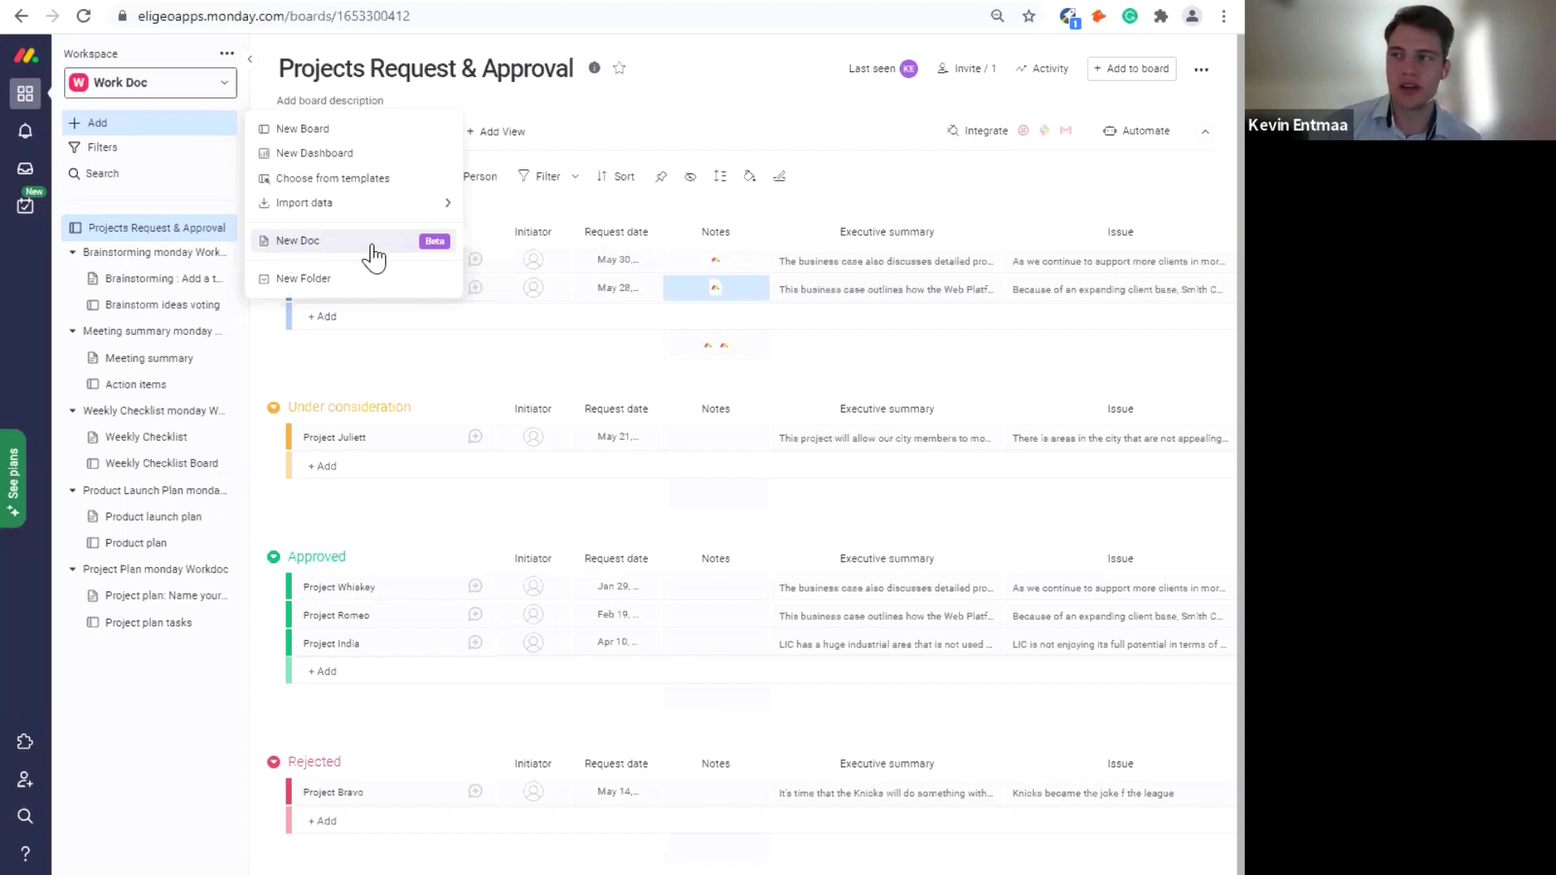
pyautogui.click(315, 258)
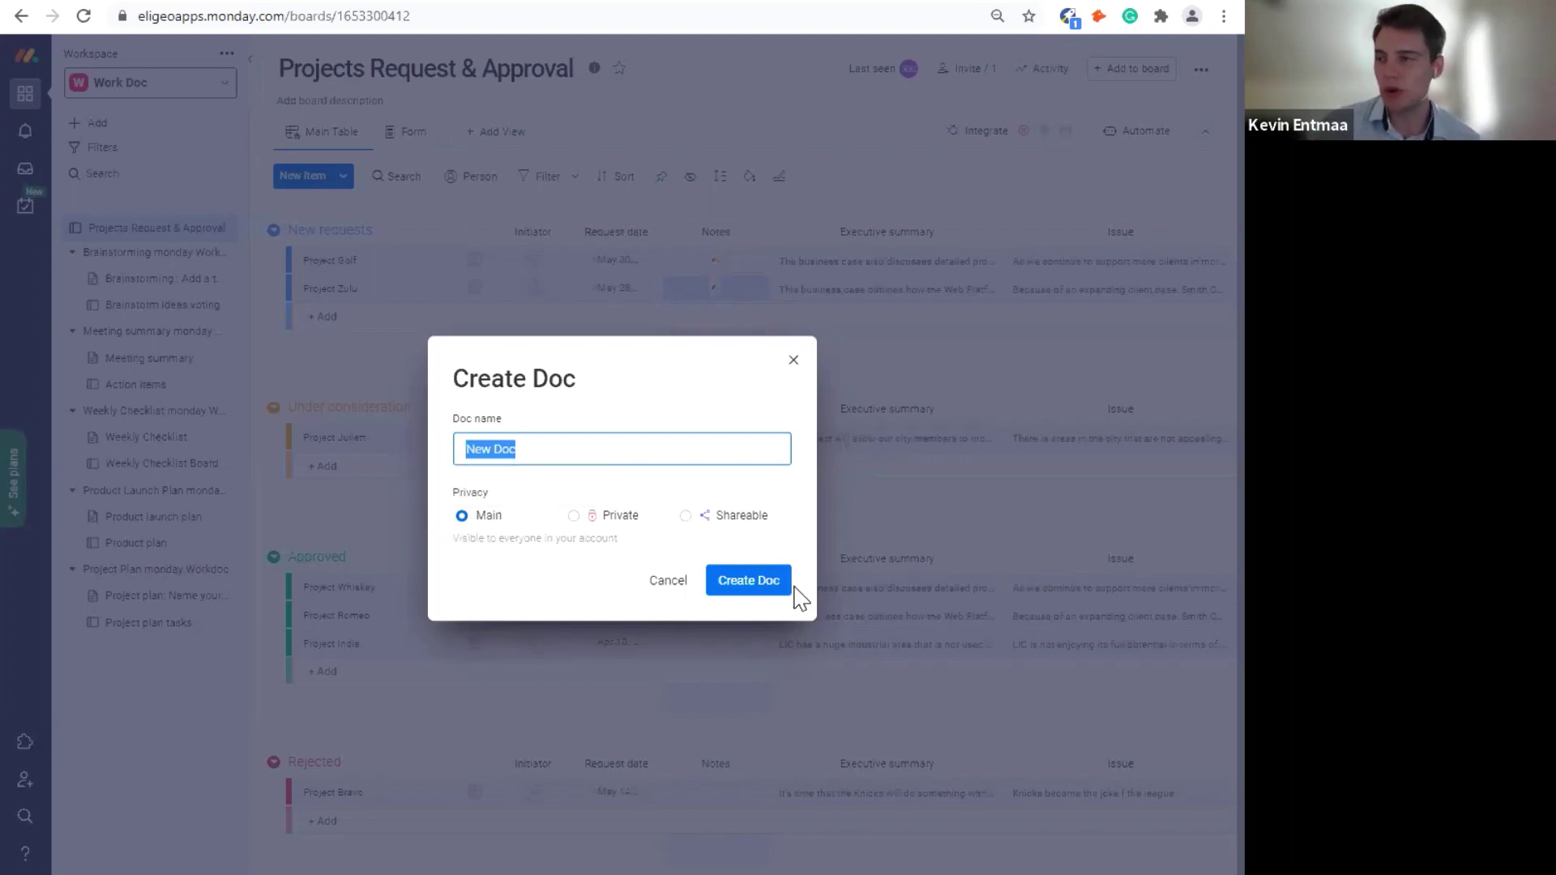
pyautogui.click(745, 594)
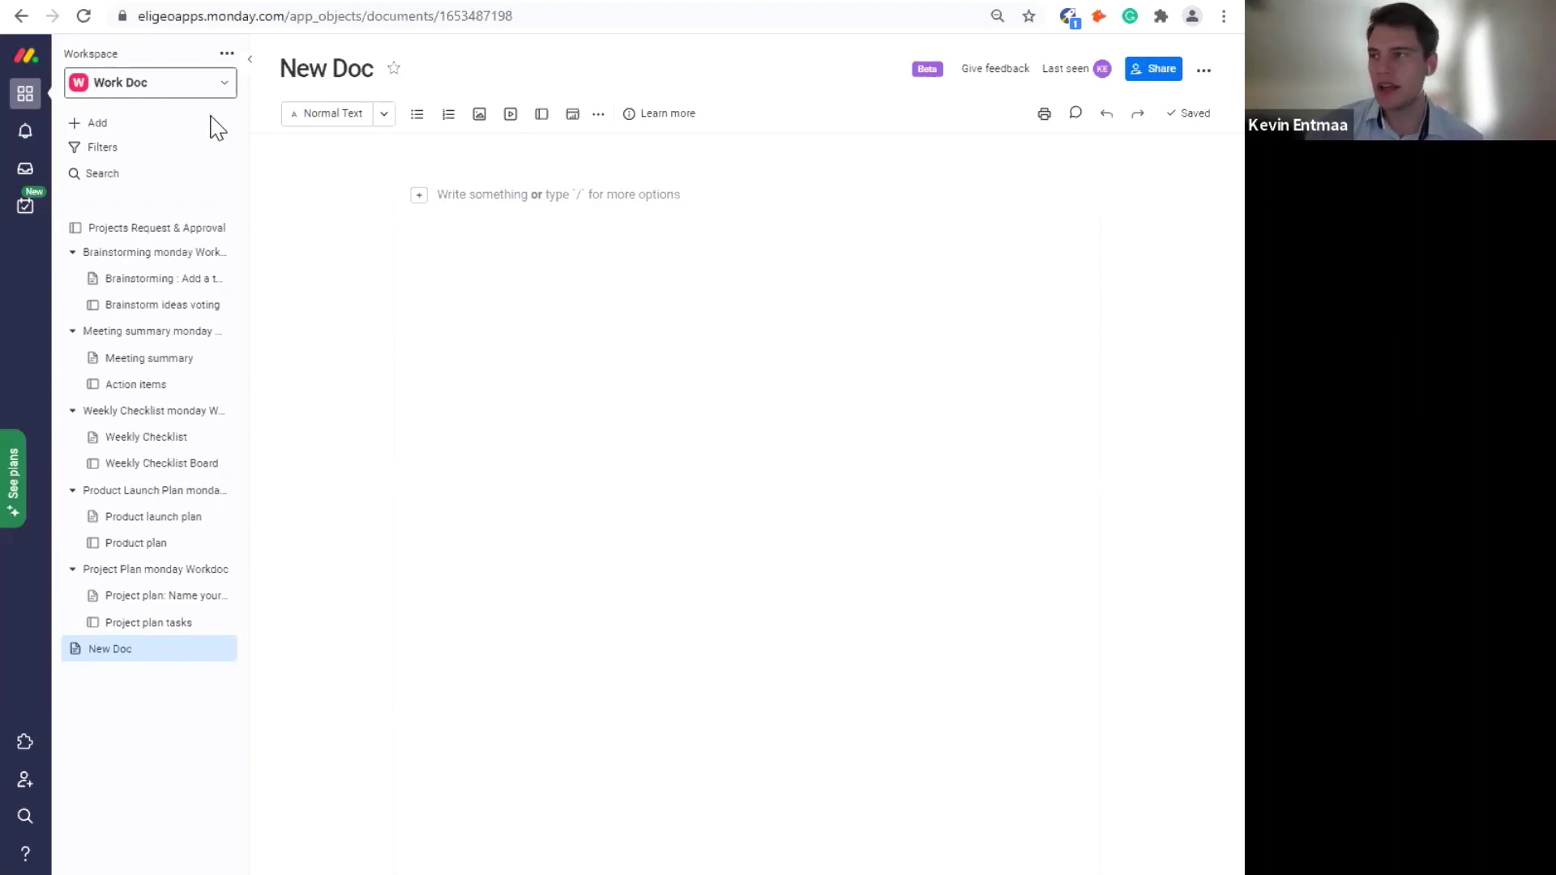
# - Write "Title" on the first line of the doc and turn it into Title style
pyautogui.click(460, 195)
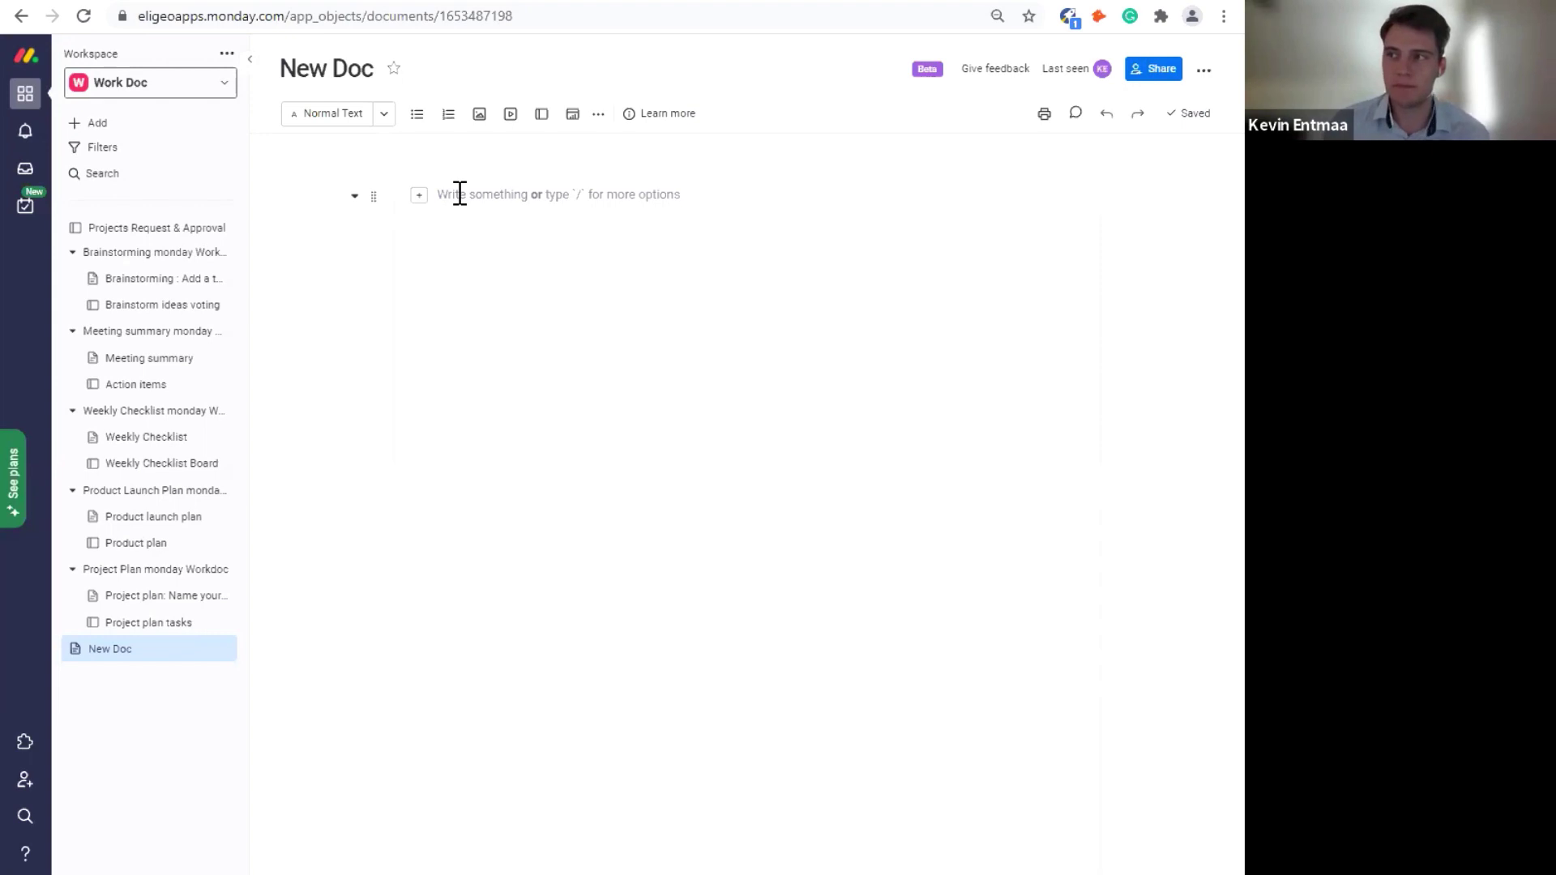
pyautogui.write('Title')
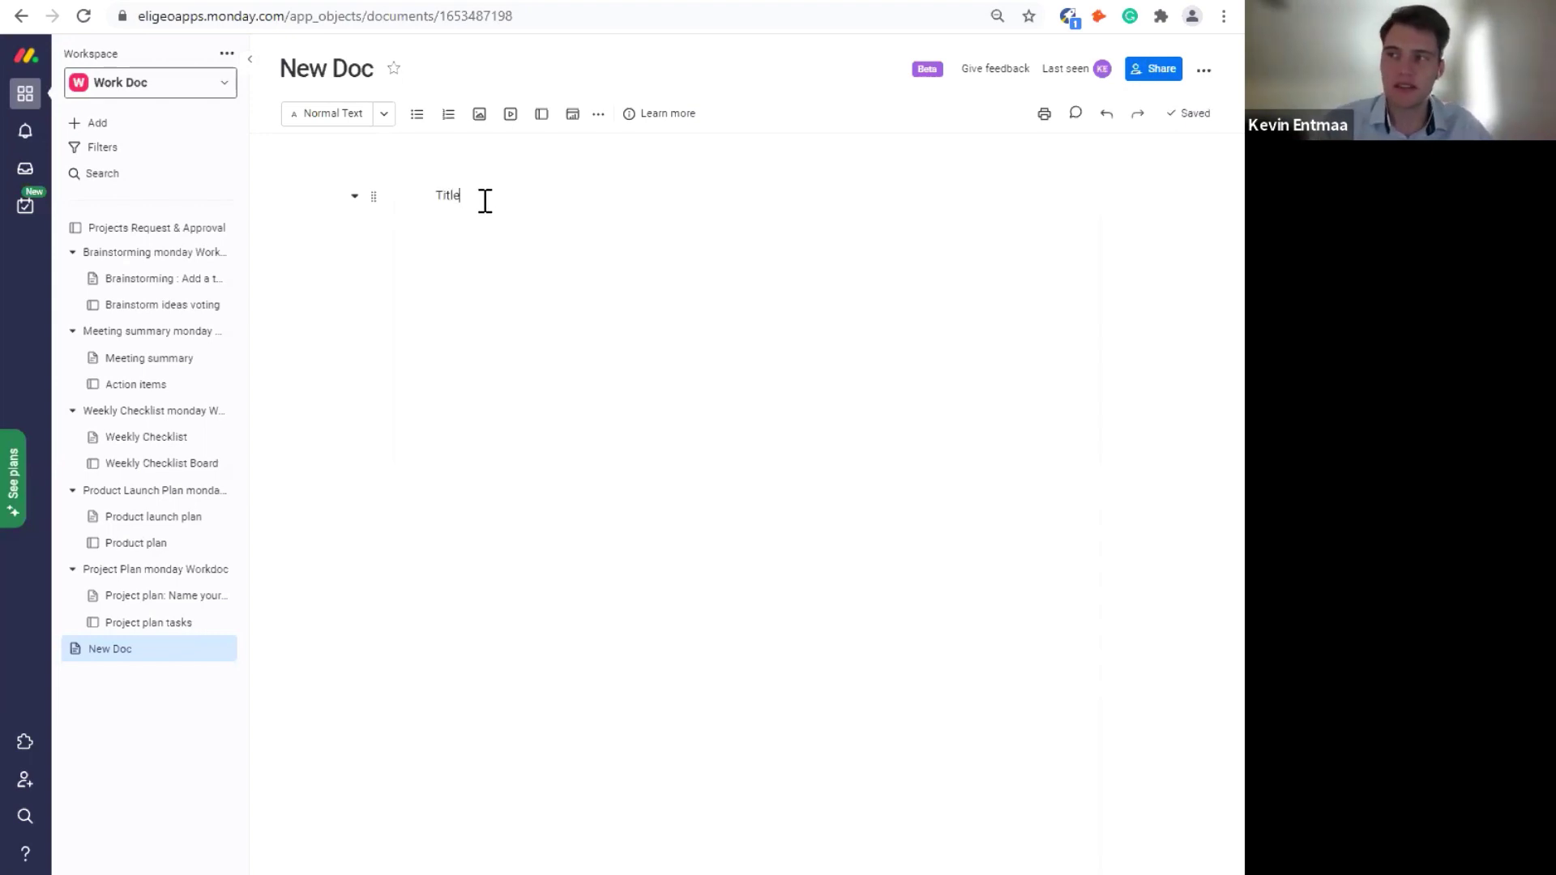
pyautogui.moveTo(484, 201); pyautogui.dragTo(431, 195)
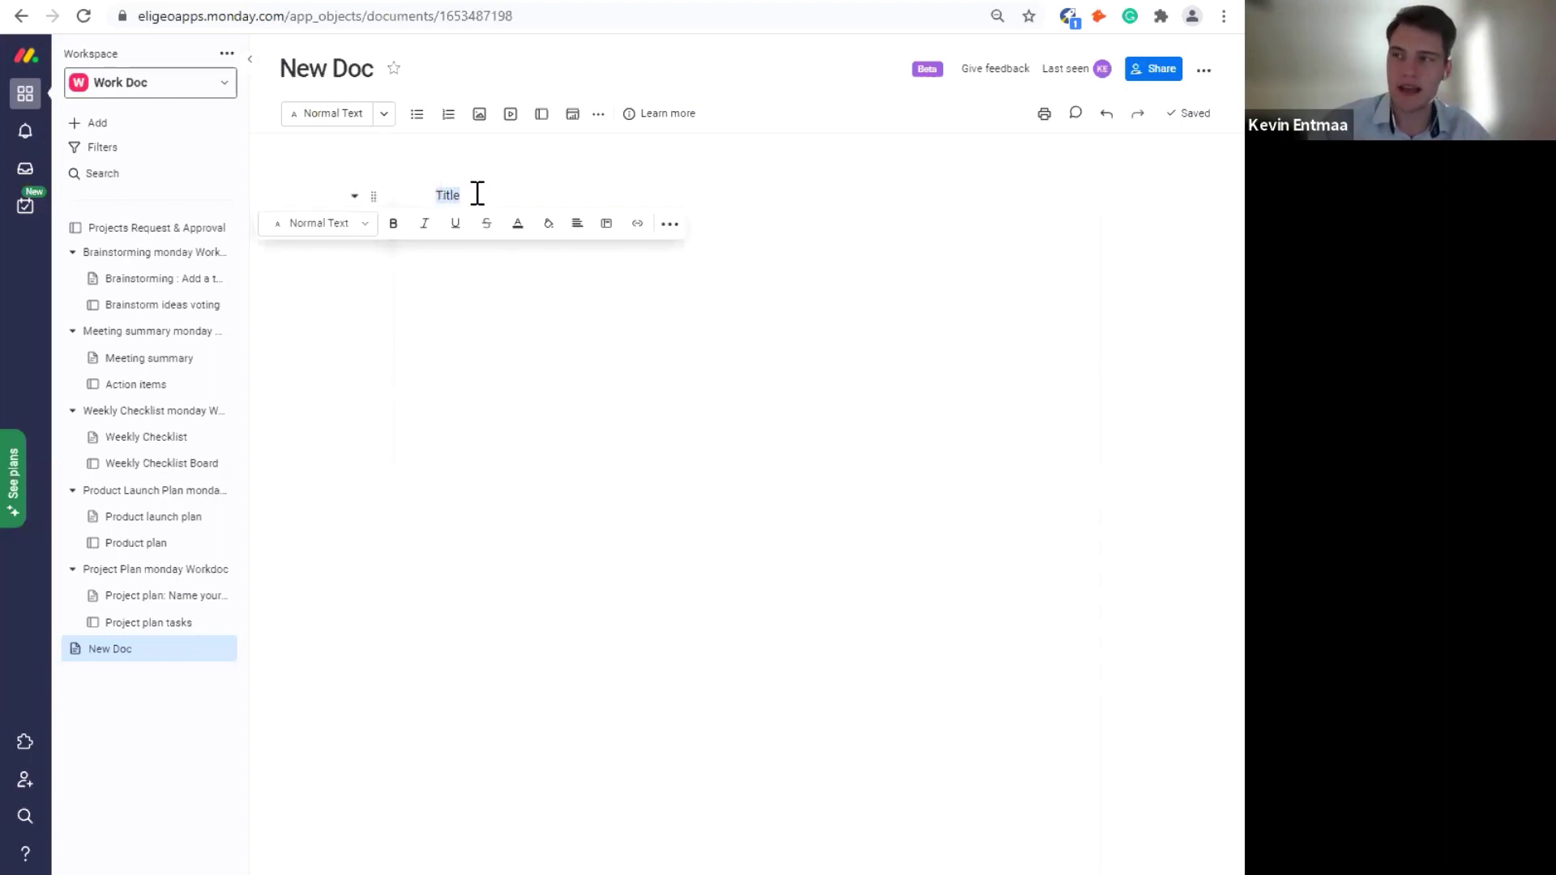
pyautogui.click(353, 229)
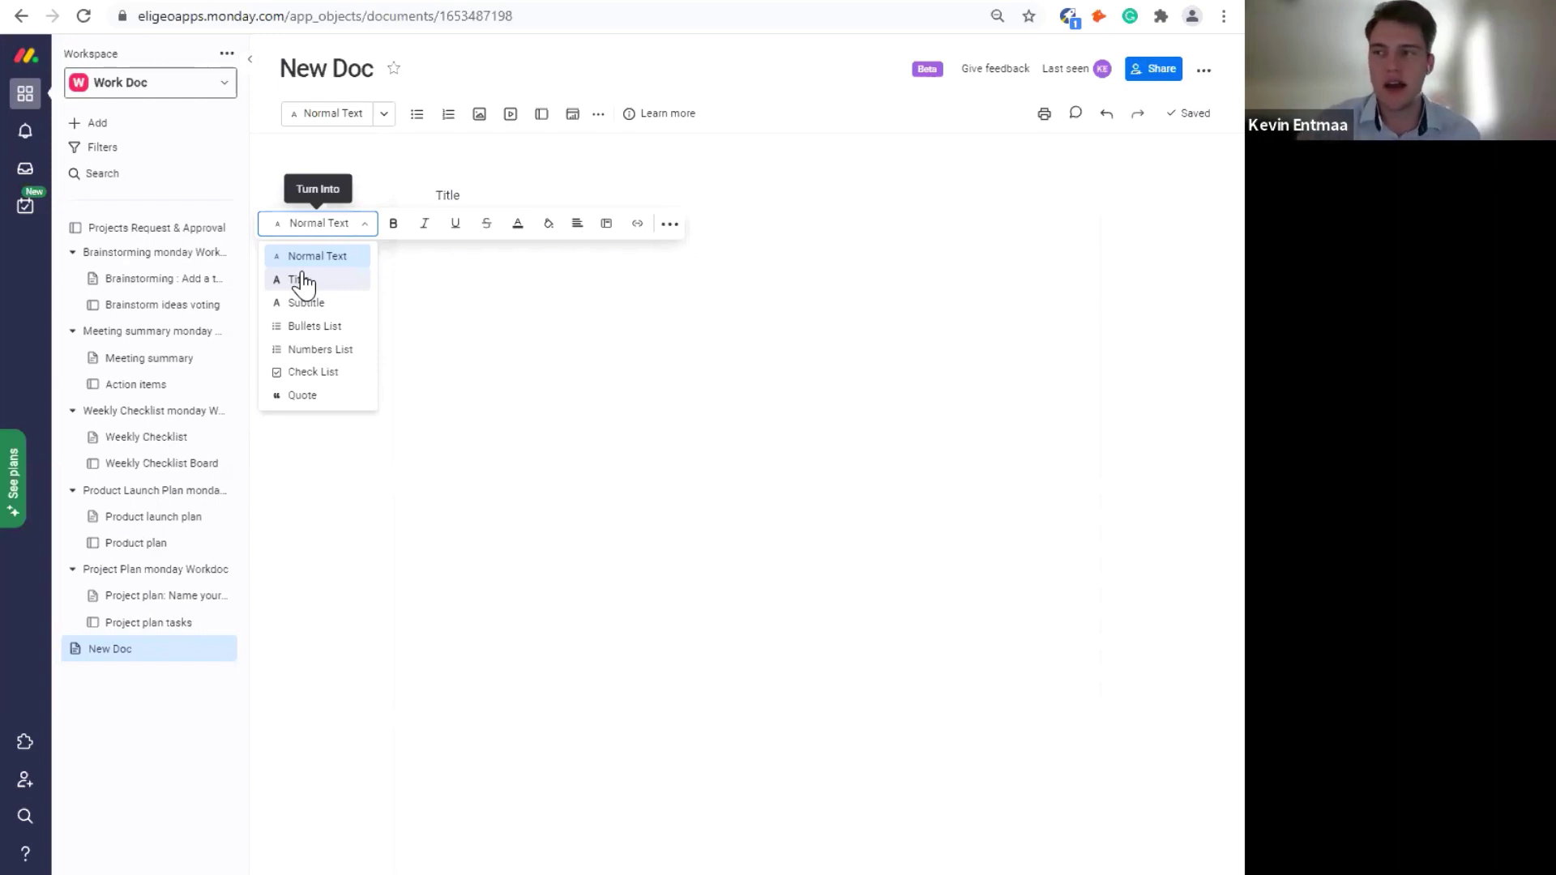
pyautogui.click(300, 279)
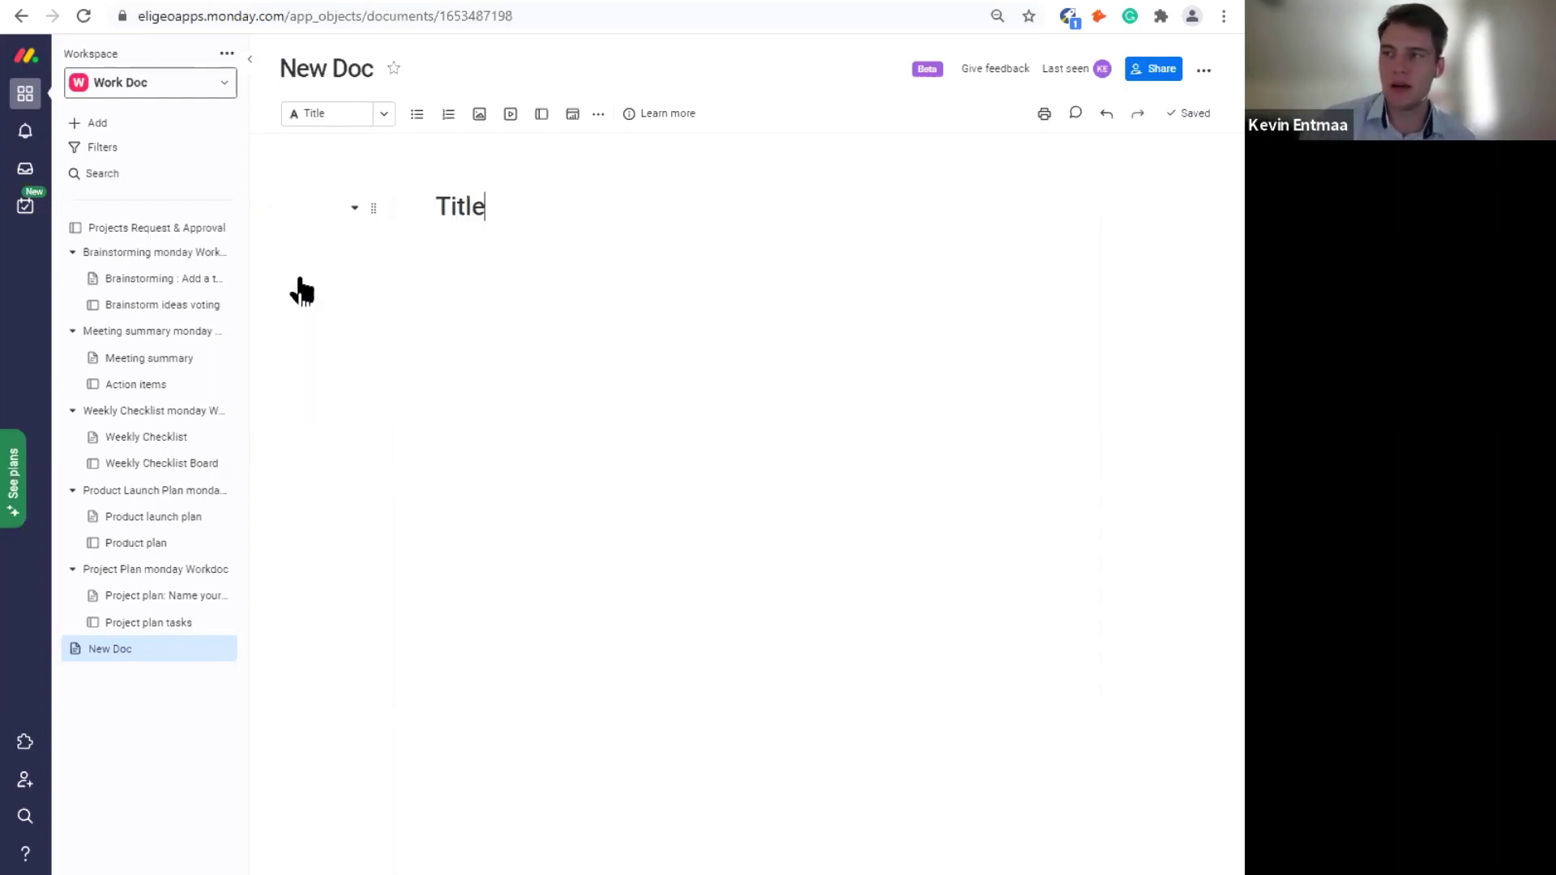
pyautogui.moveTo(495, 212); pyautogui.dragTo(413, 212)
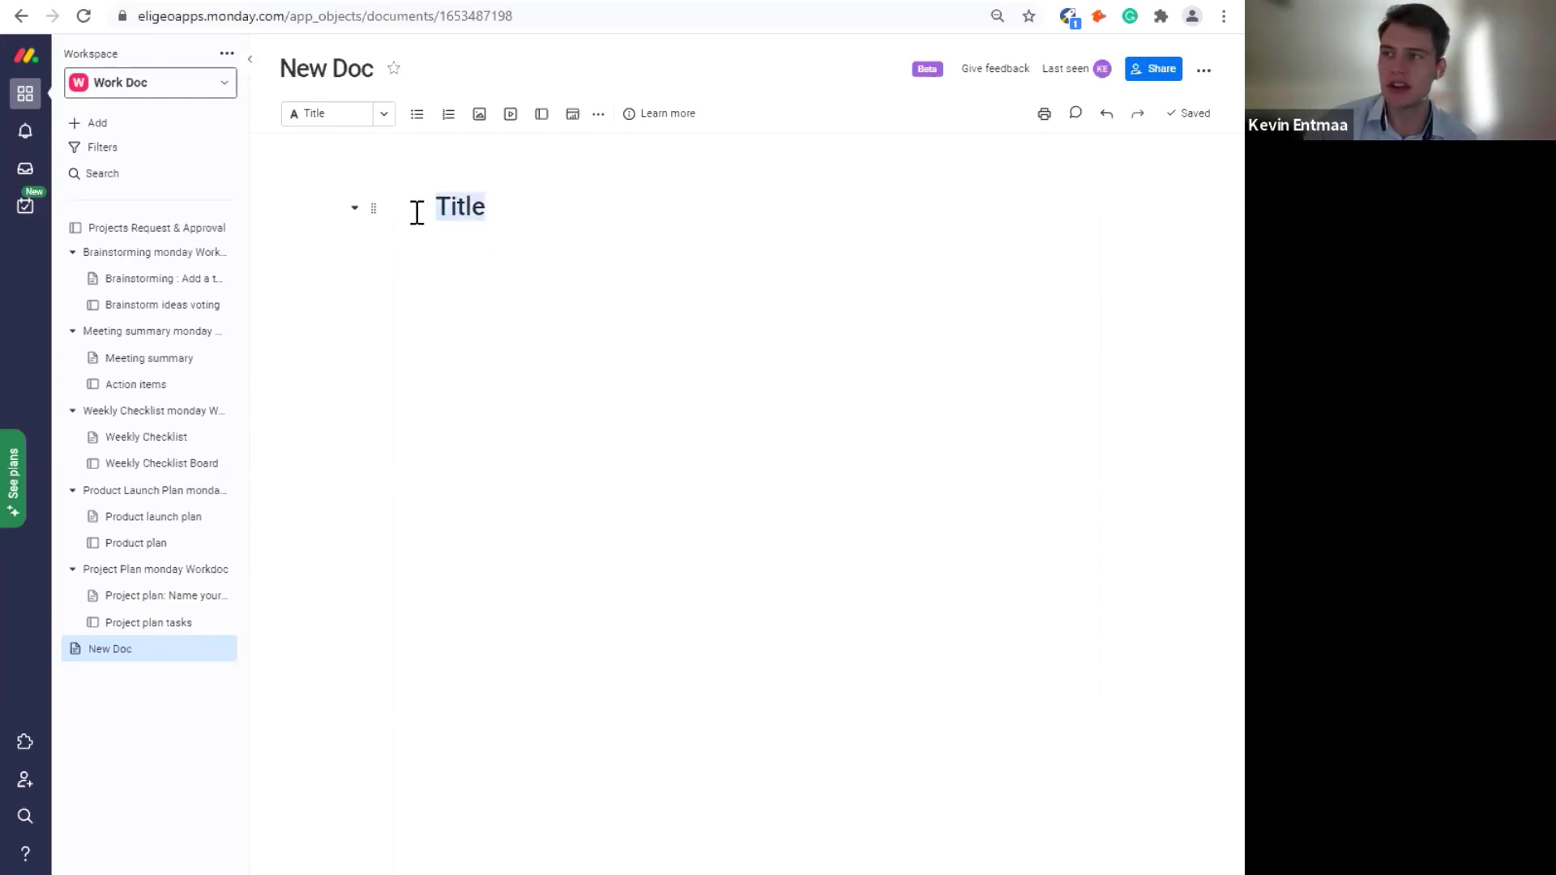
pyautogui.click(384, 116)
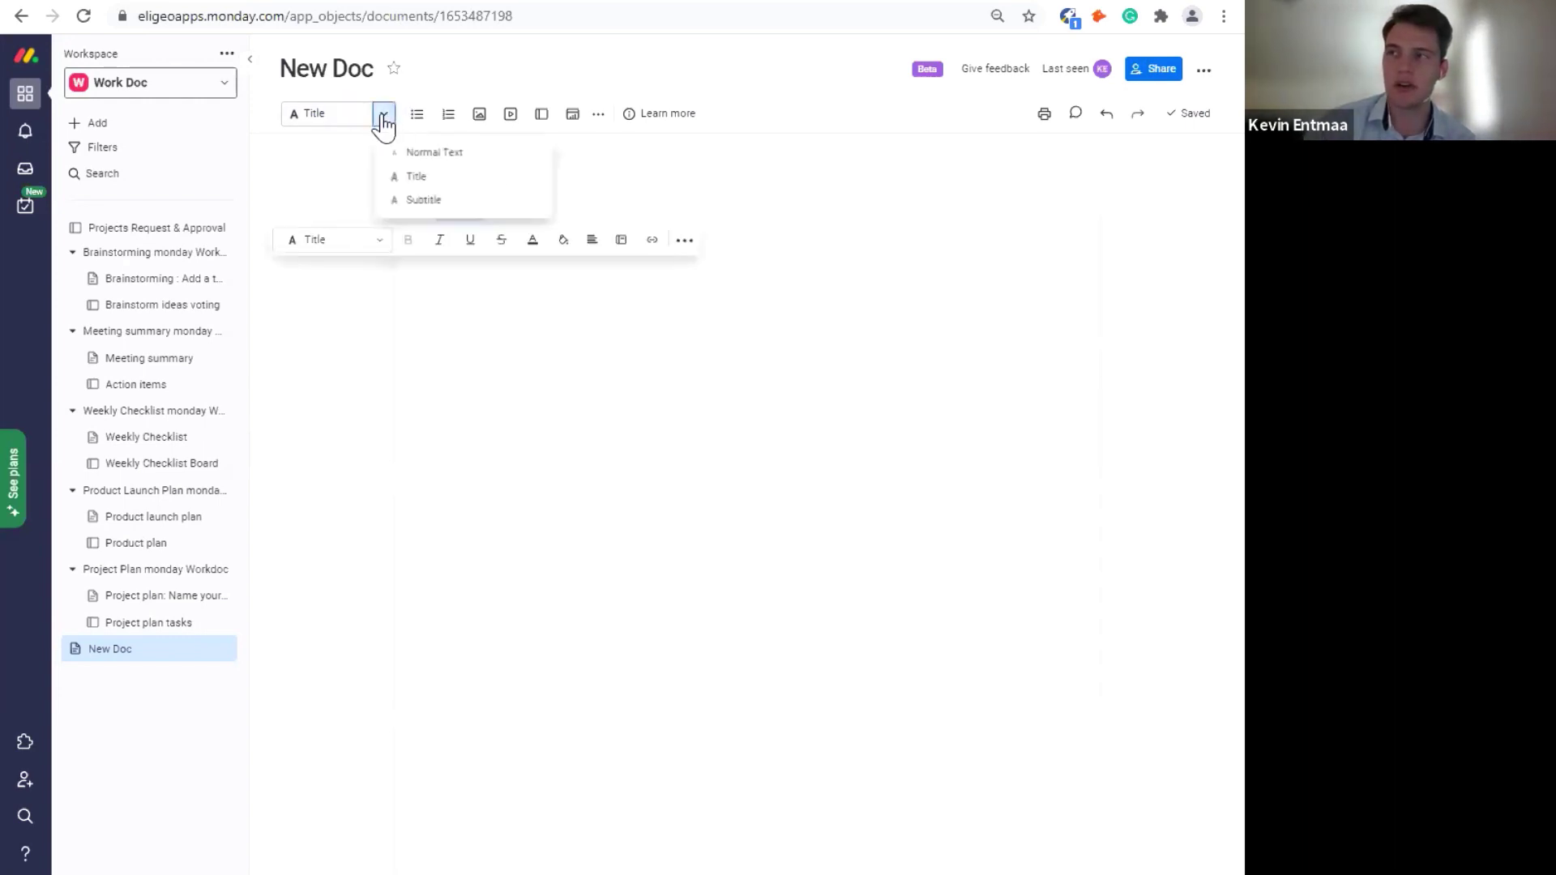
pyautogui.click(427, 128)
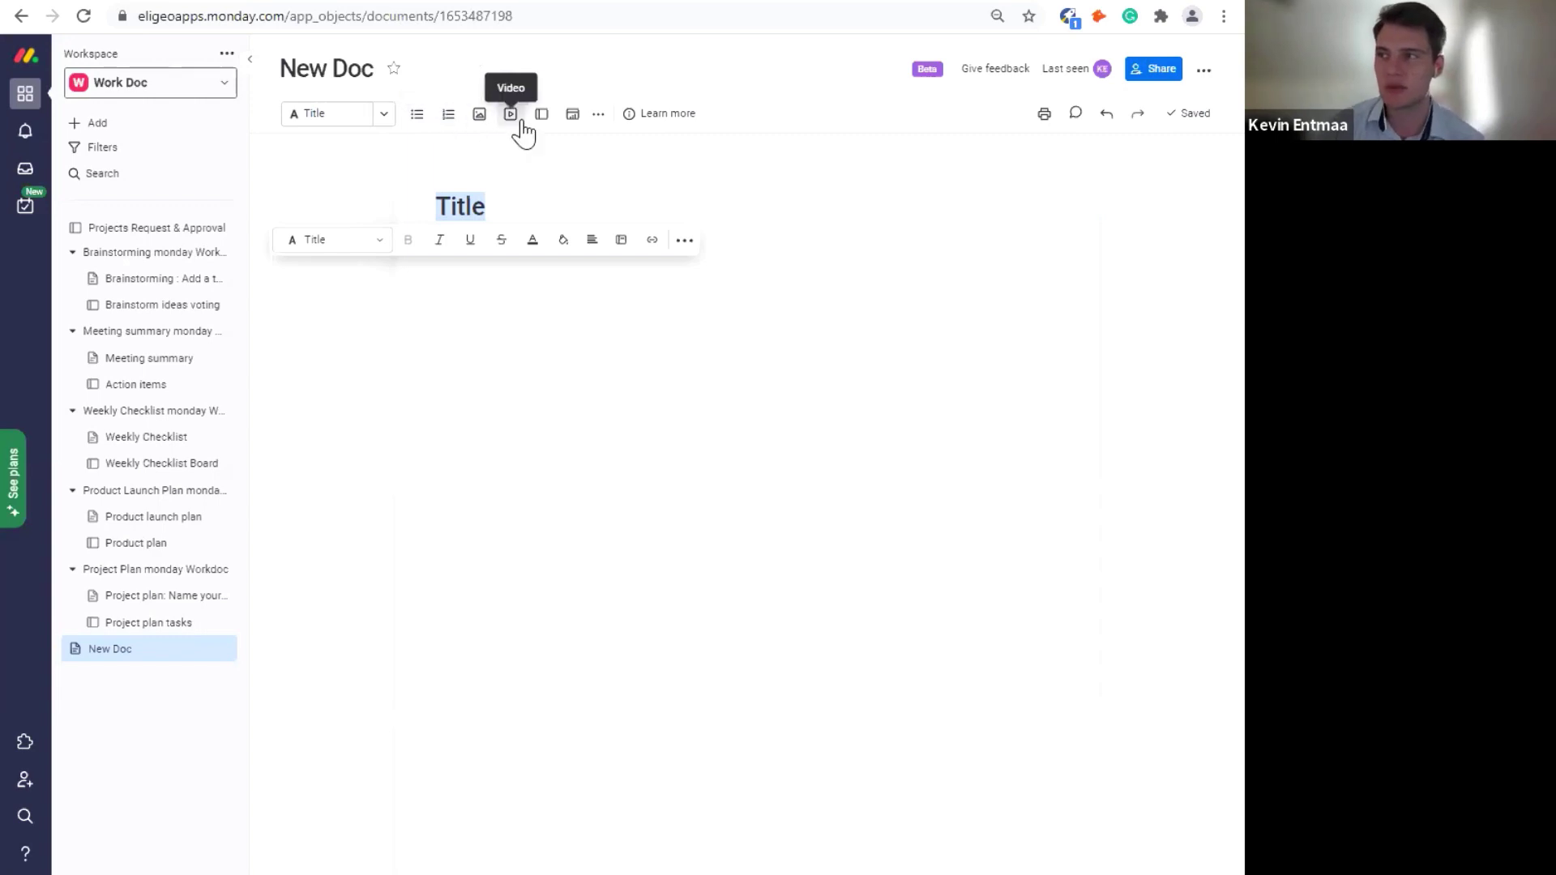
pyautogui.click(528, 205)
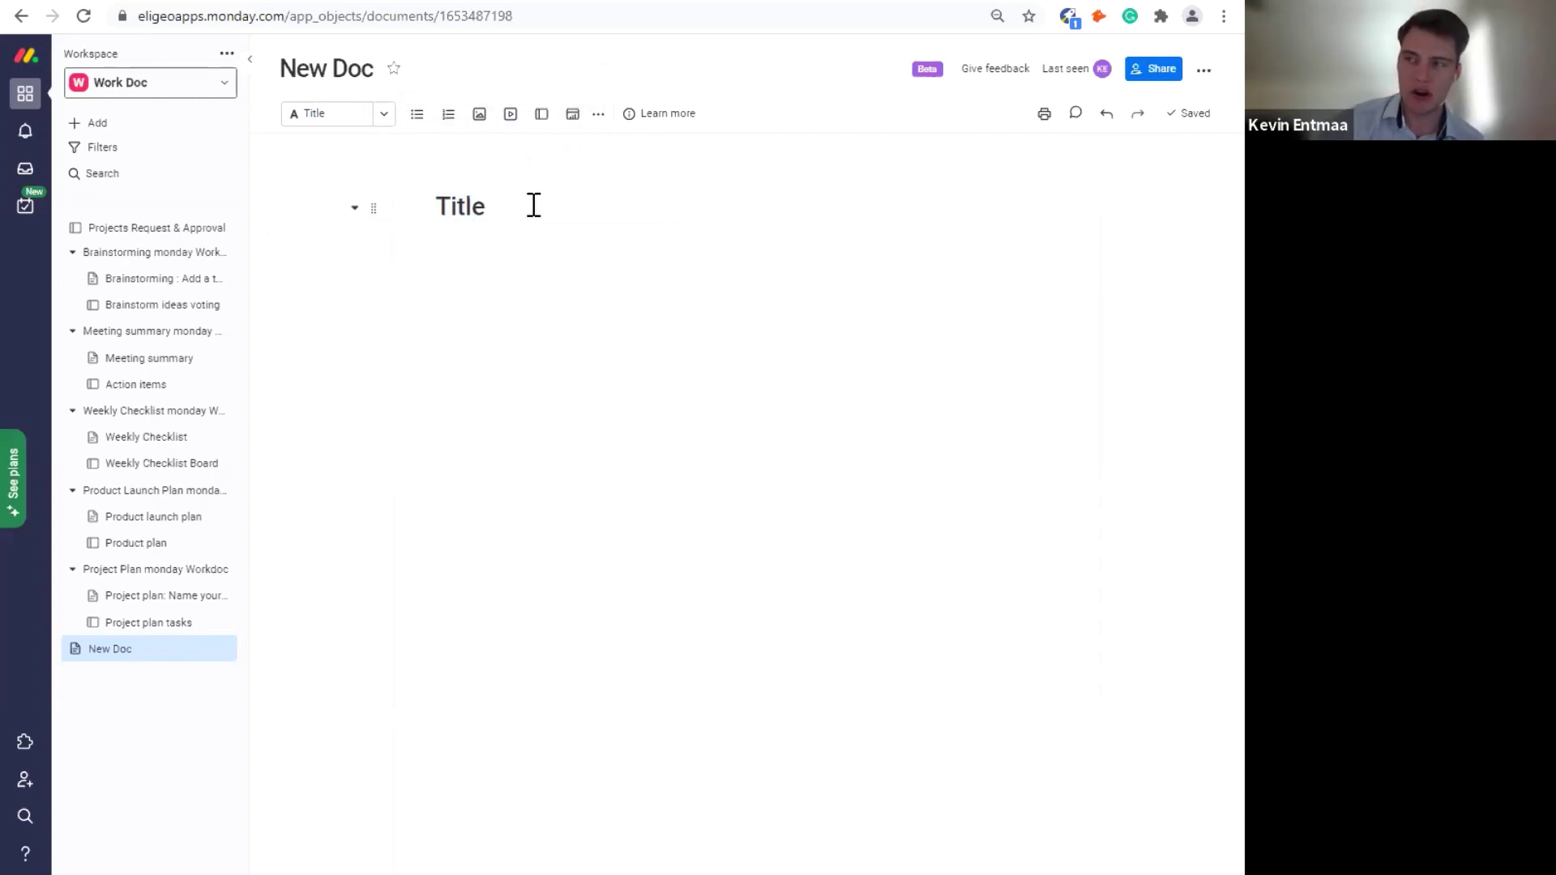
# - Start a new line below the title and show the content blocks that can be inserted with "/"
pyautogui.press('Return')
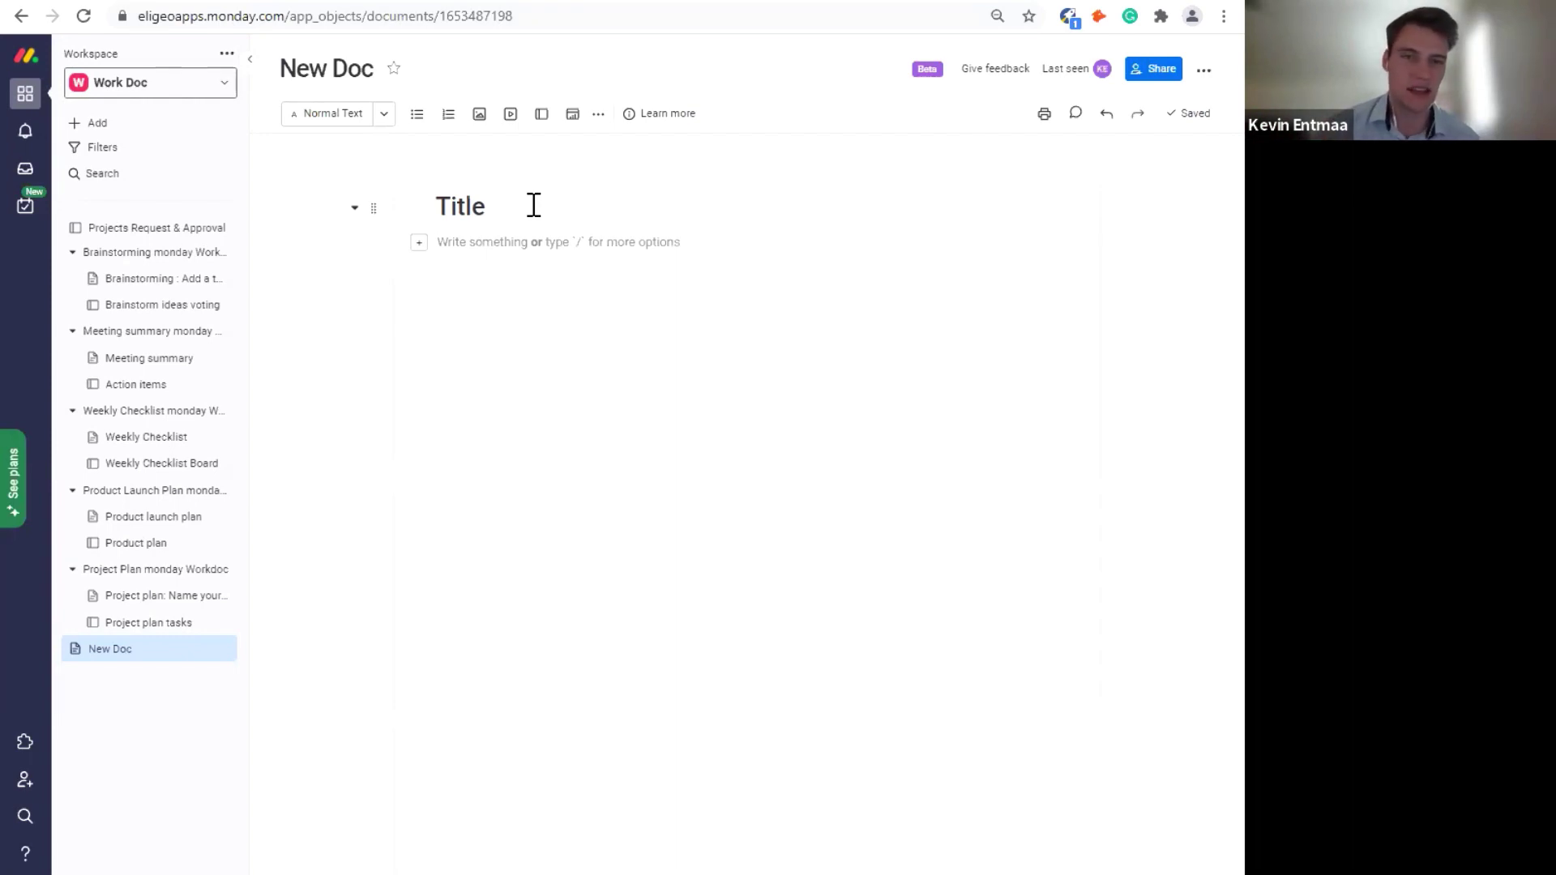
pyautogui.write('/')
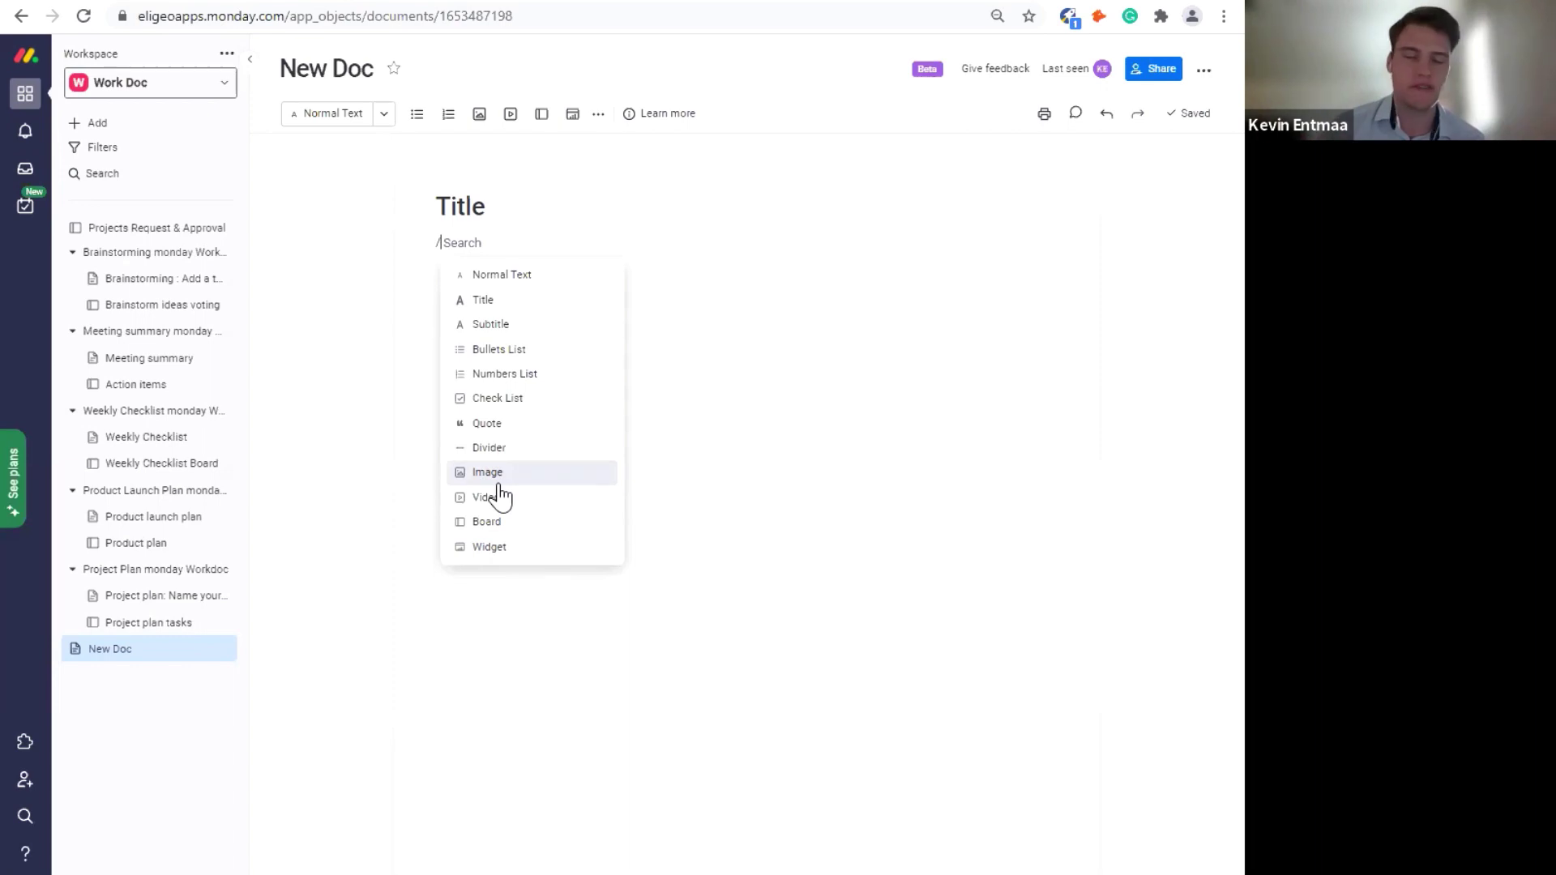
pyautogui.click(705, 277)
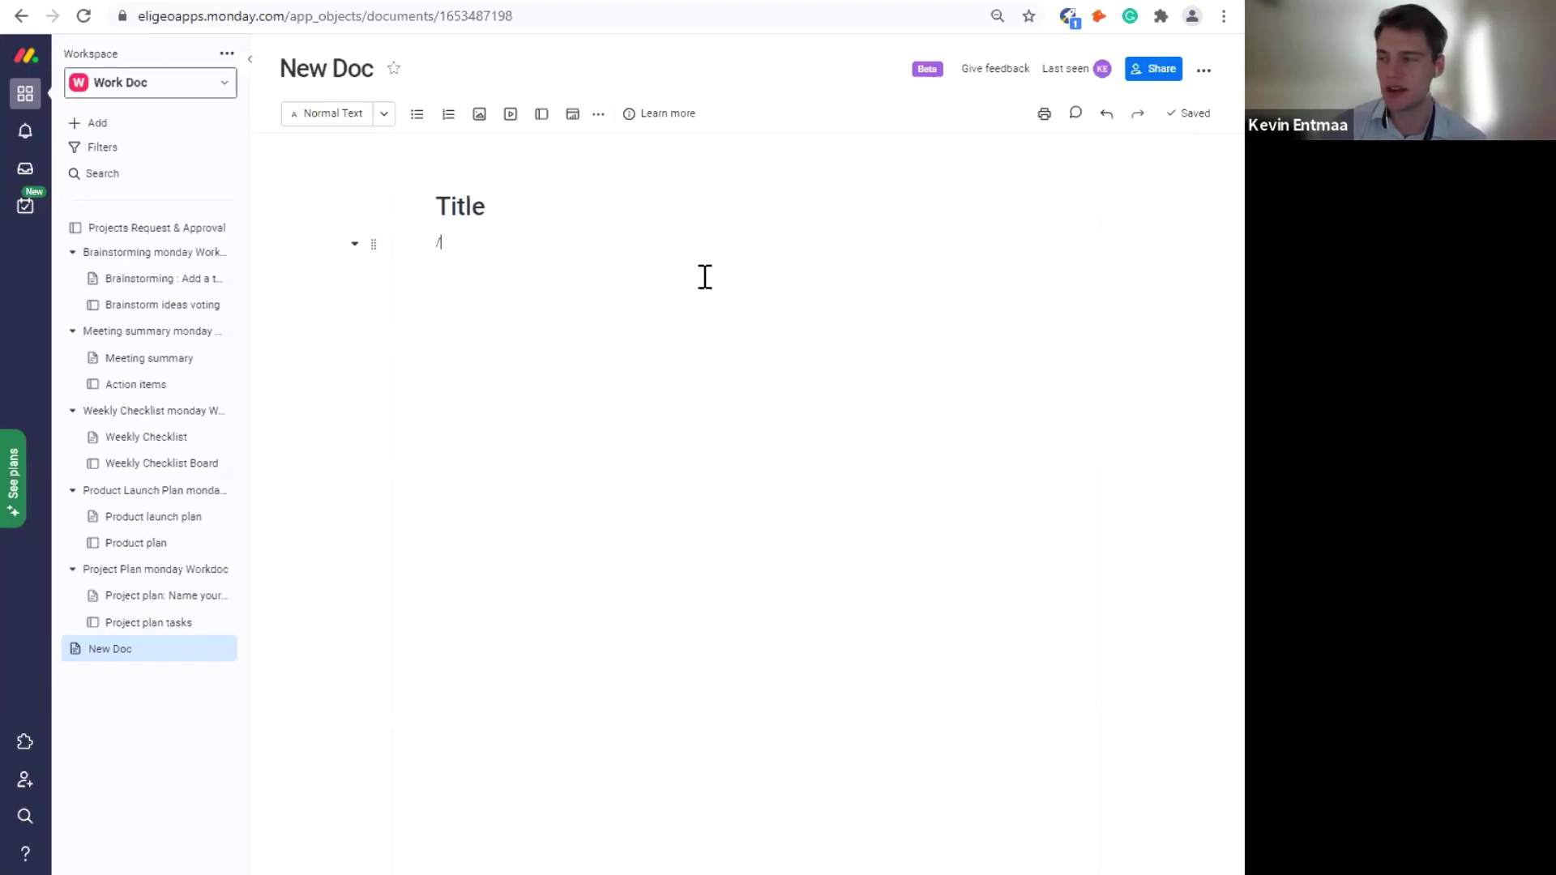
# - Open the "Brainstorming : Add a topic" doc and view the Docs category of the template center
pyautogui.click(154, 285)
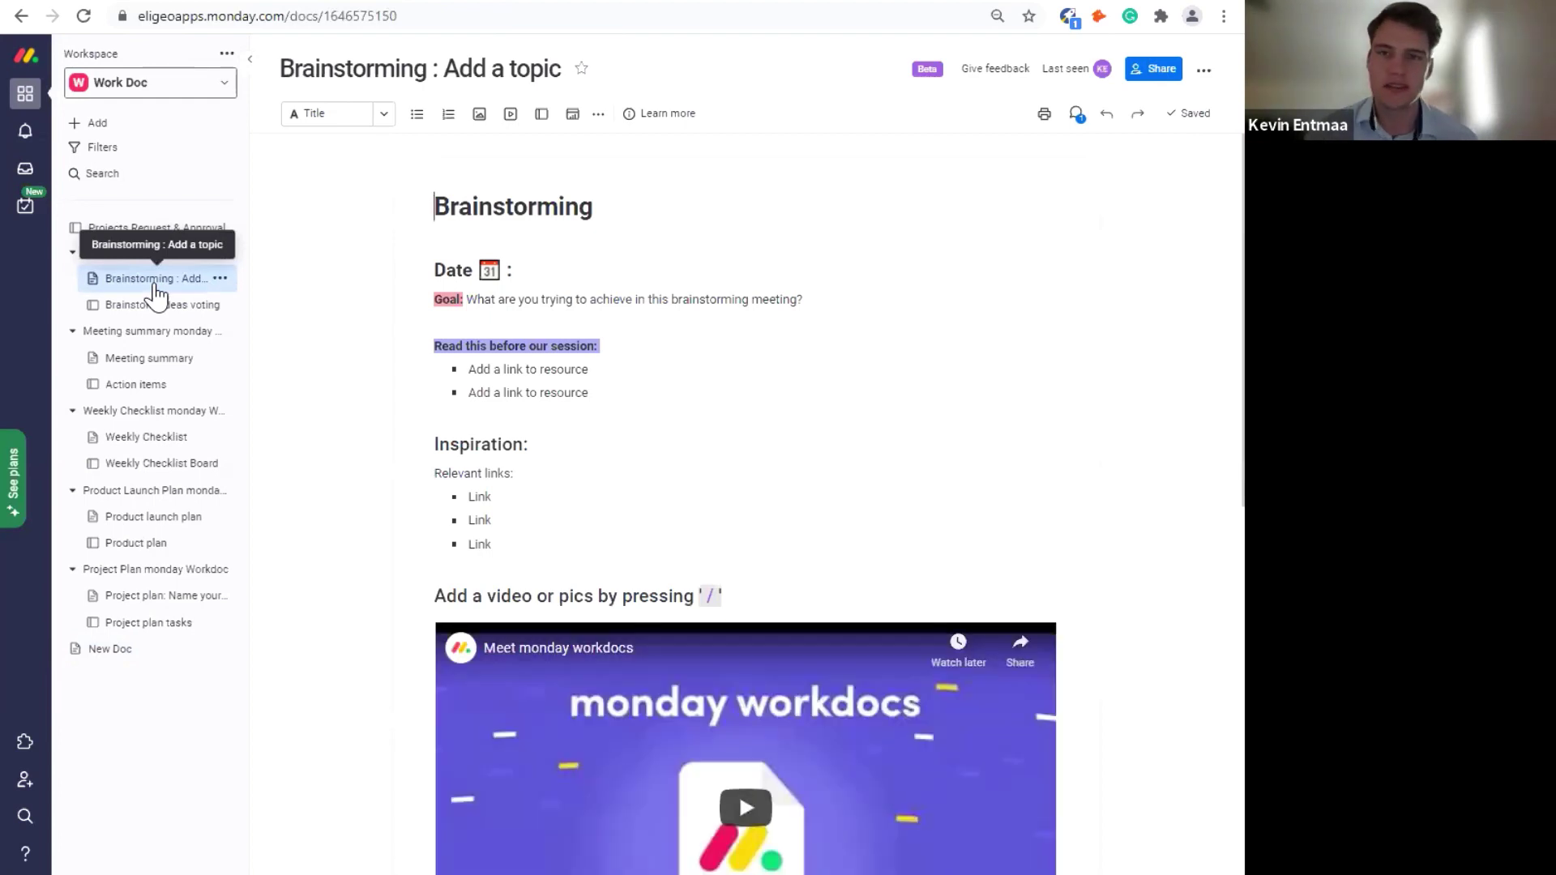
pyautogui.click(100, 124)
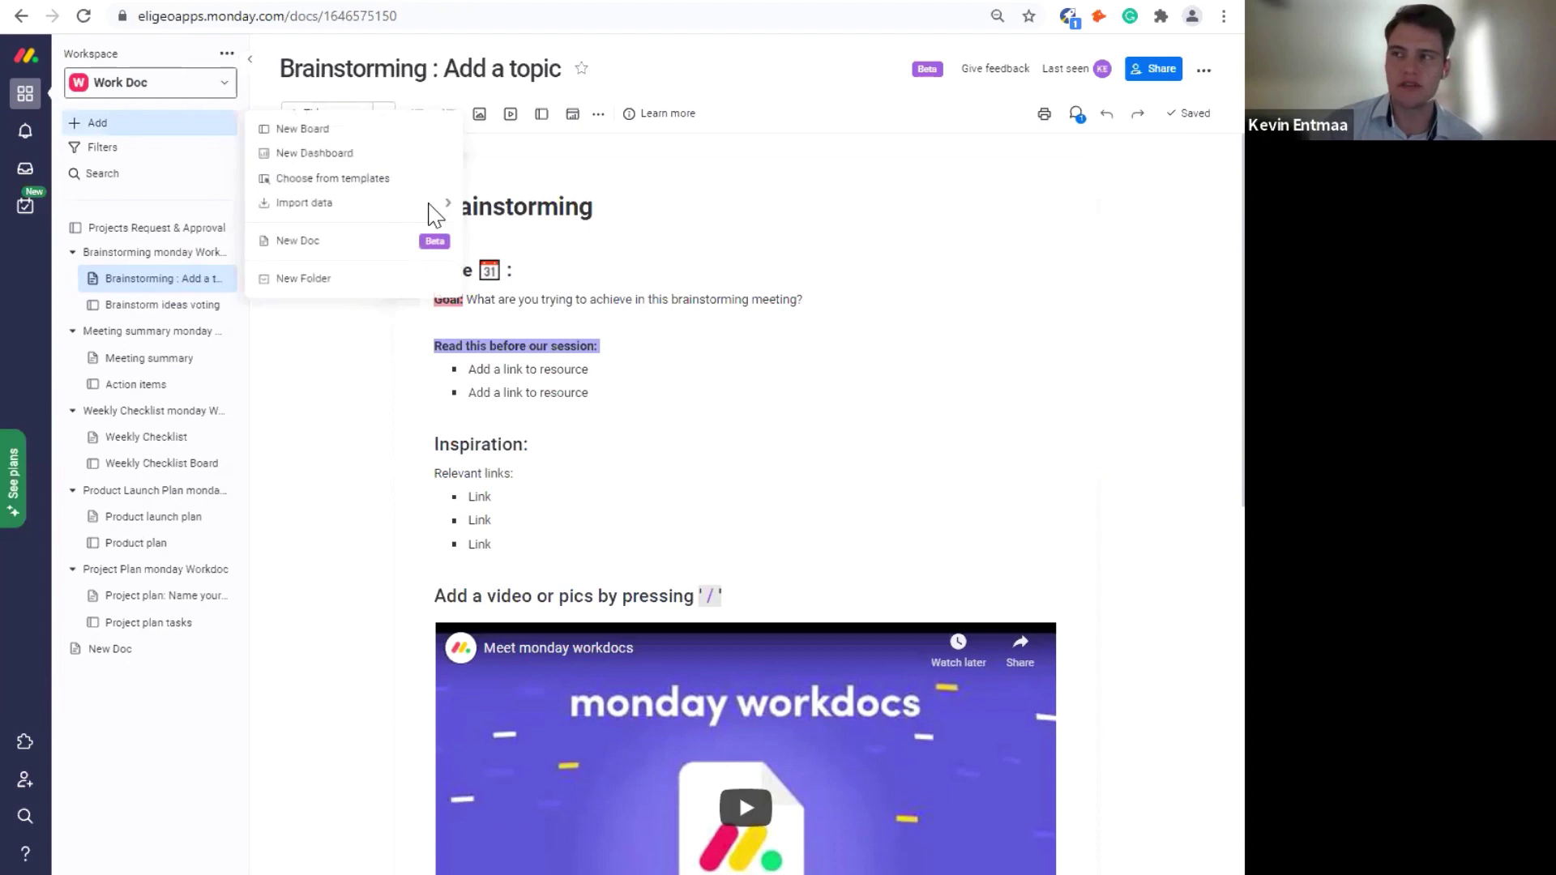
pyautogui.click(323, 180)
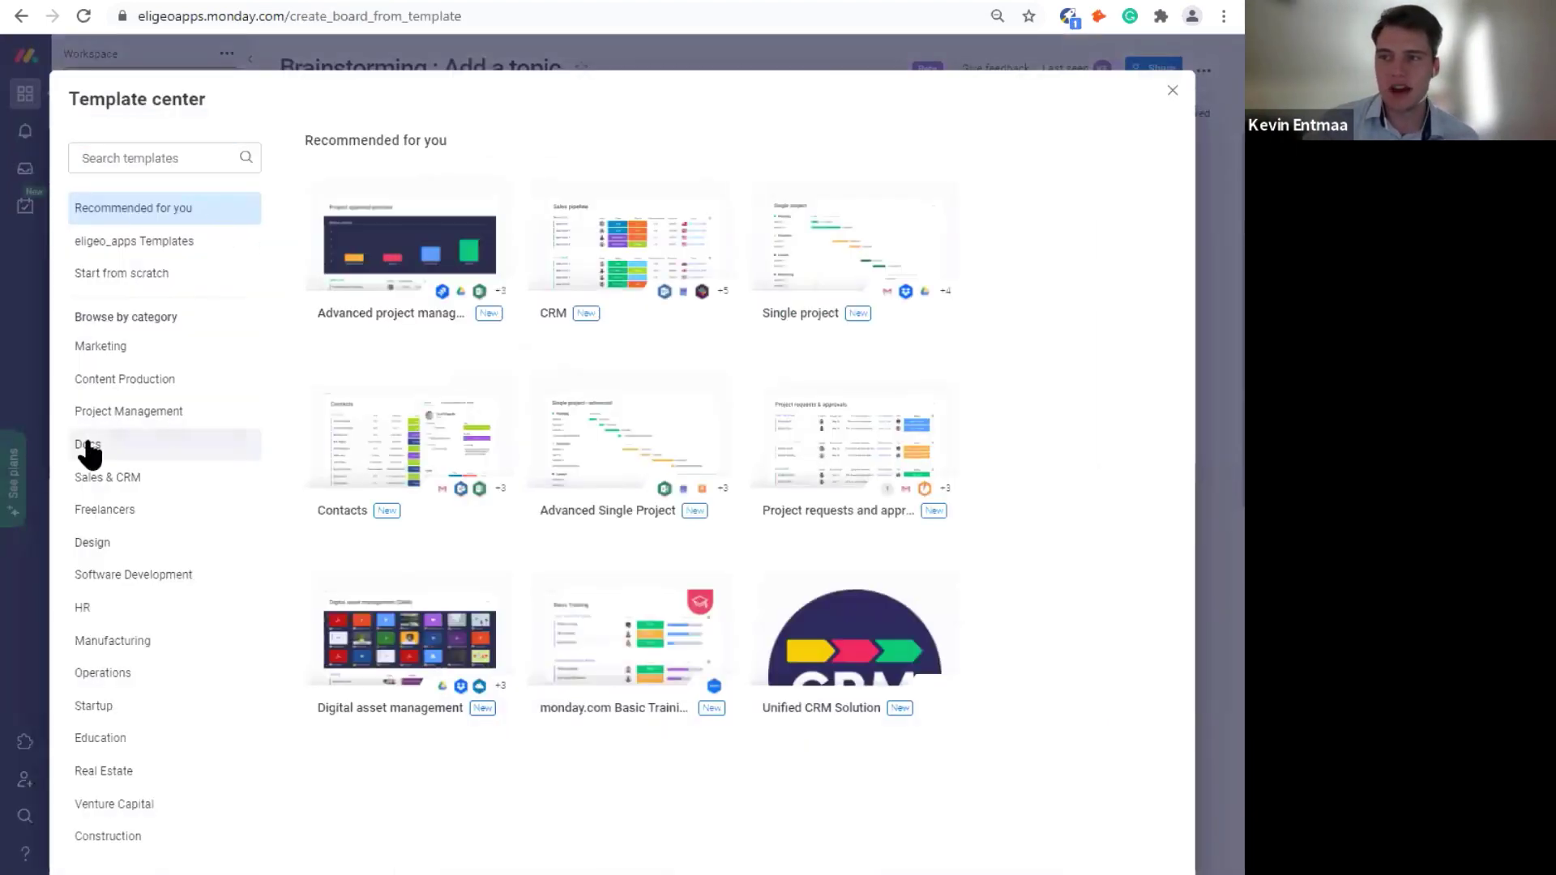
pyautogui.click(88, 451)
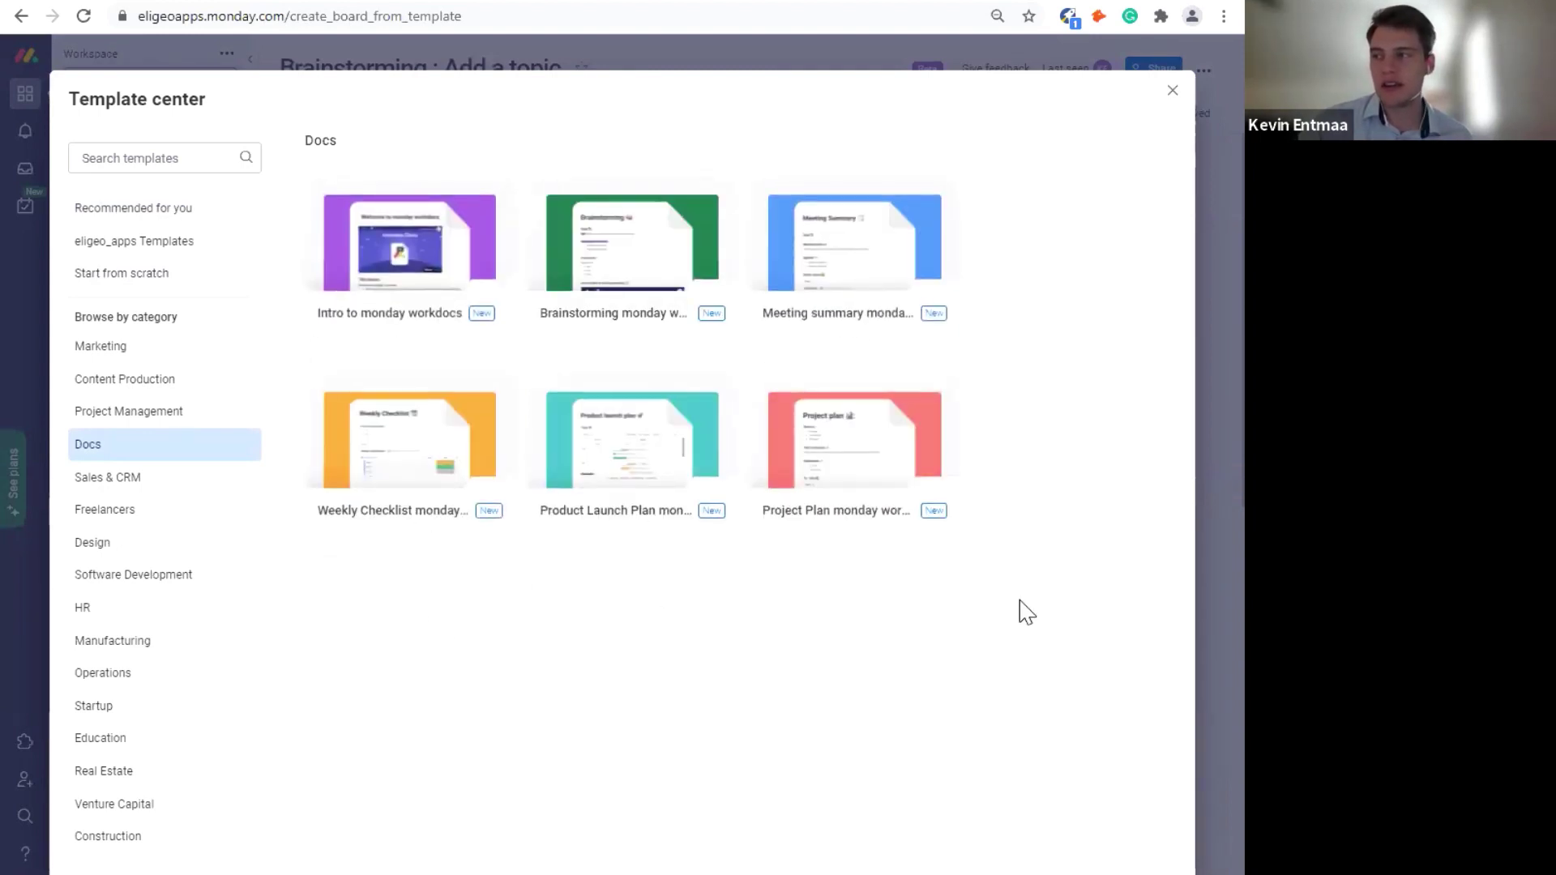
pyautogui.click(1172, 93)
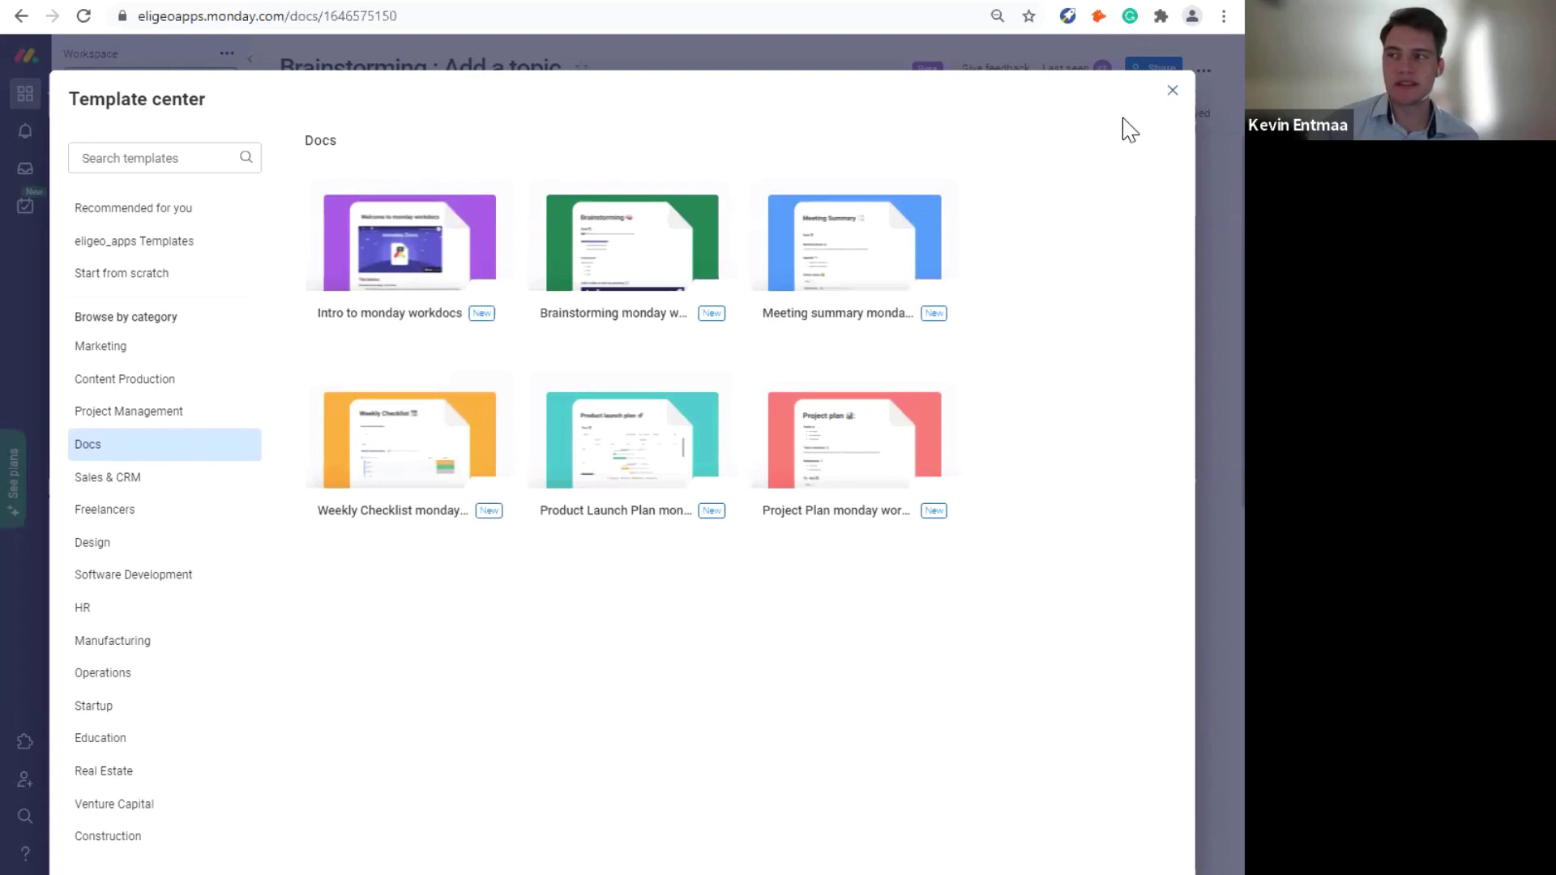
# - Limit editing of the "Brainstorming : Add a topic" doc to doc owners and share it with the Director of IT as an owner
pyautogui.click(141, 304)
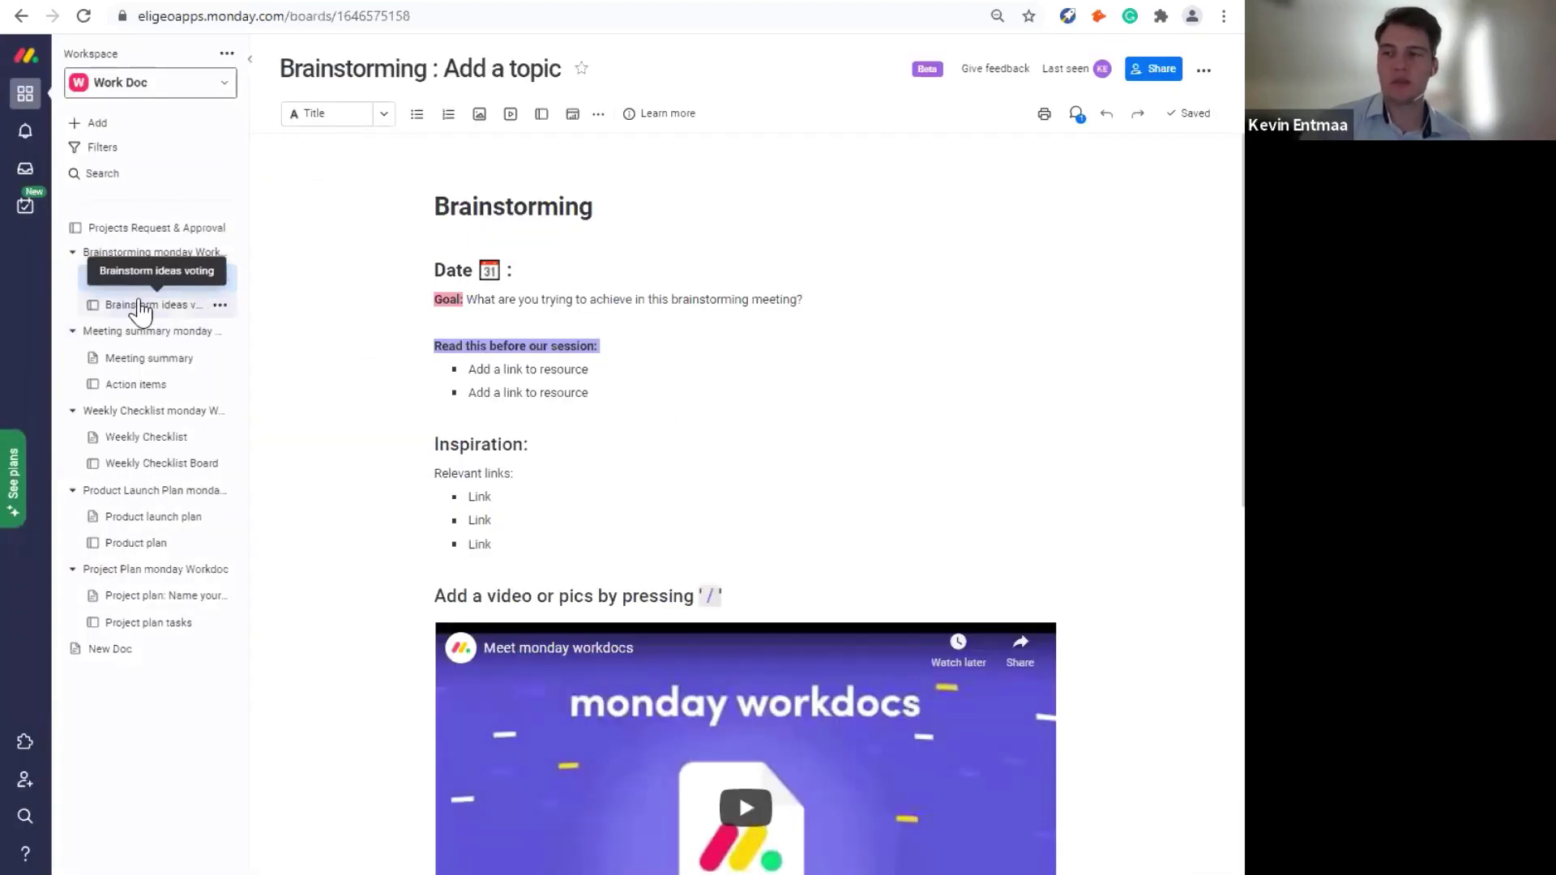
pyautogui.click(156, 278)
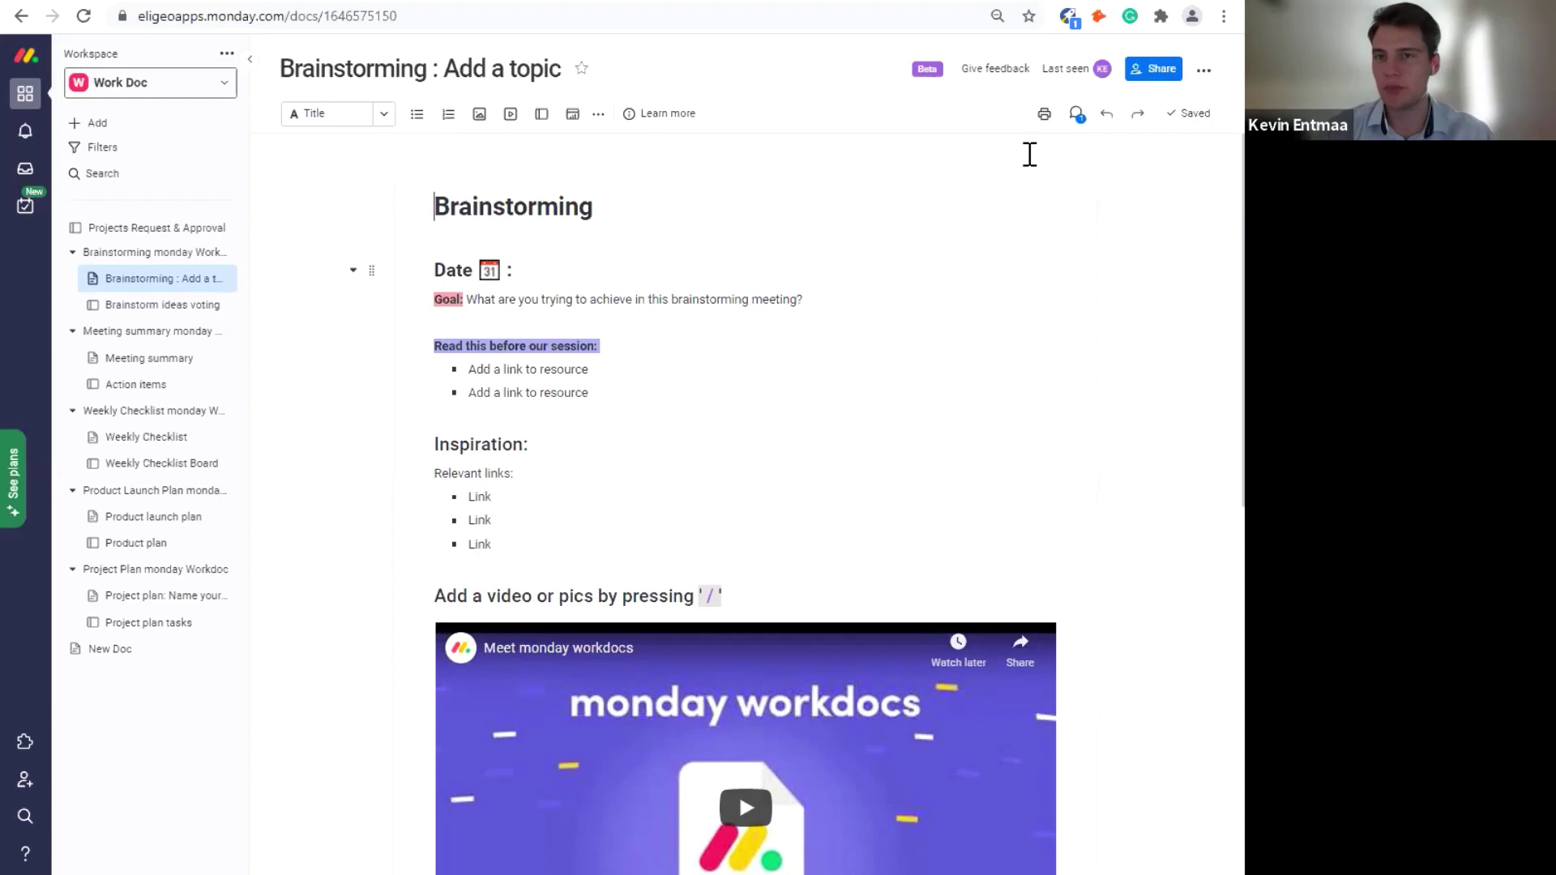
pyautogui.click(1152, 79)
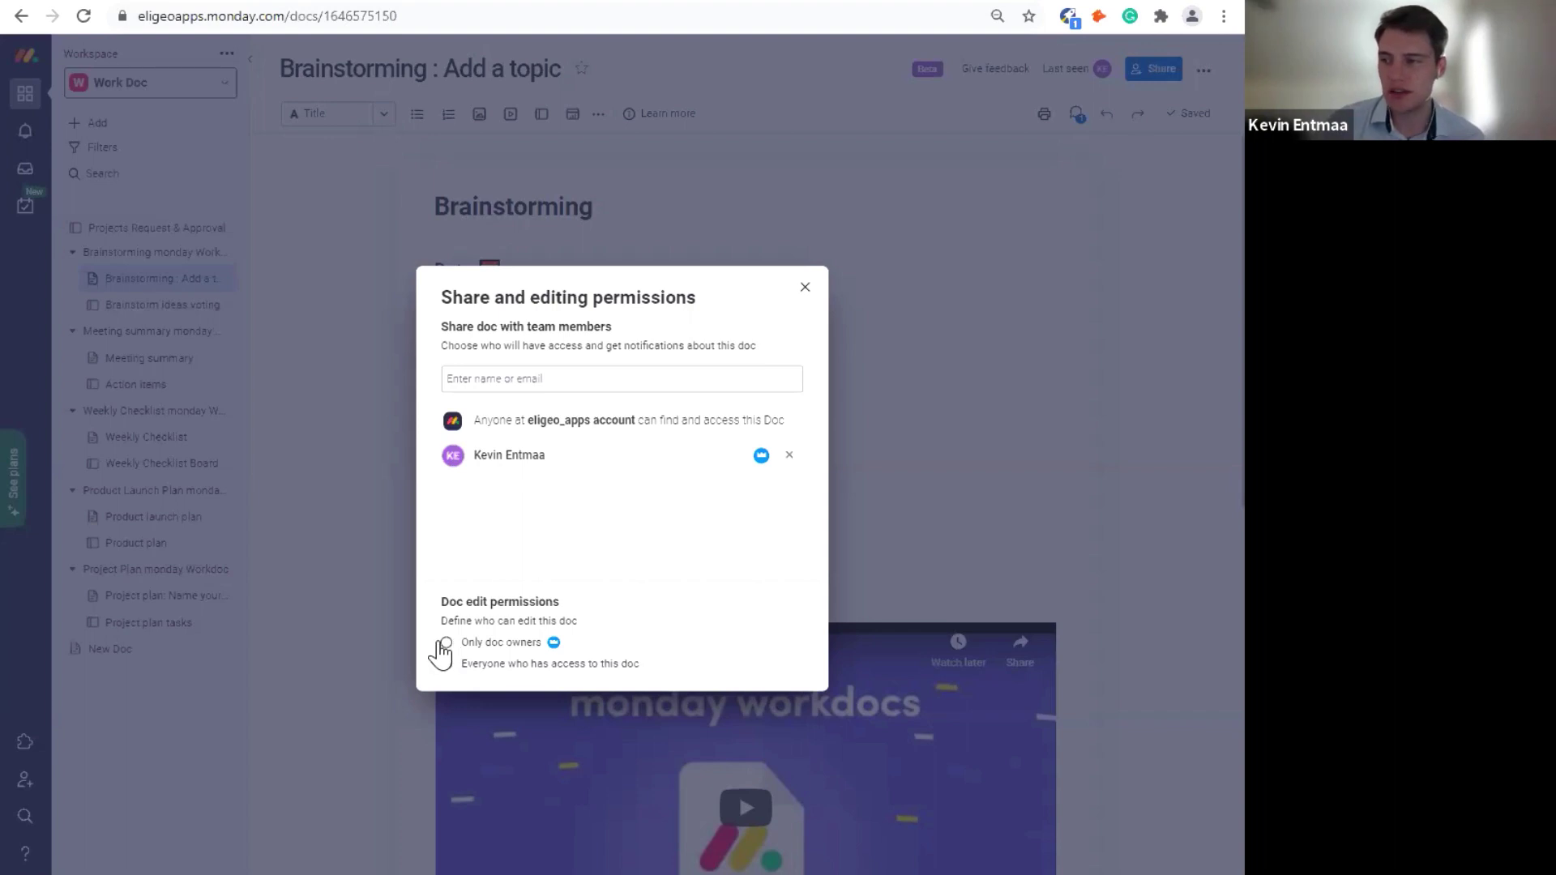
pyautogui.click(446, 642)
pyautogui.click(580, 378)
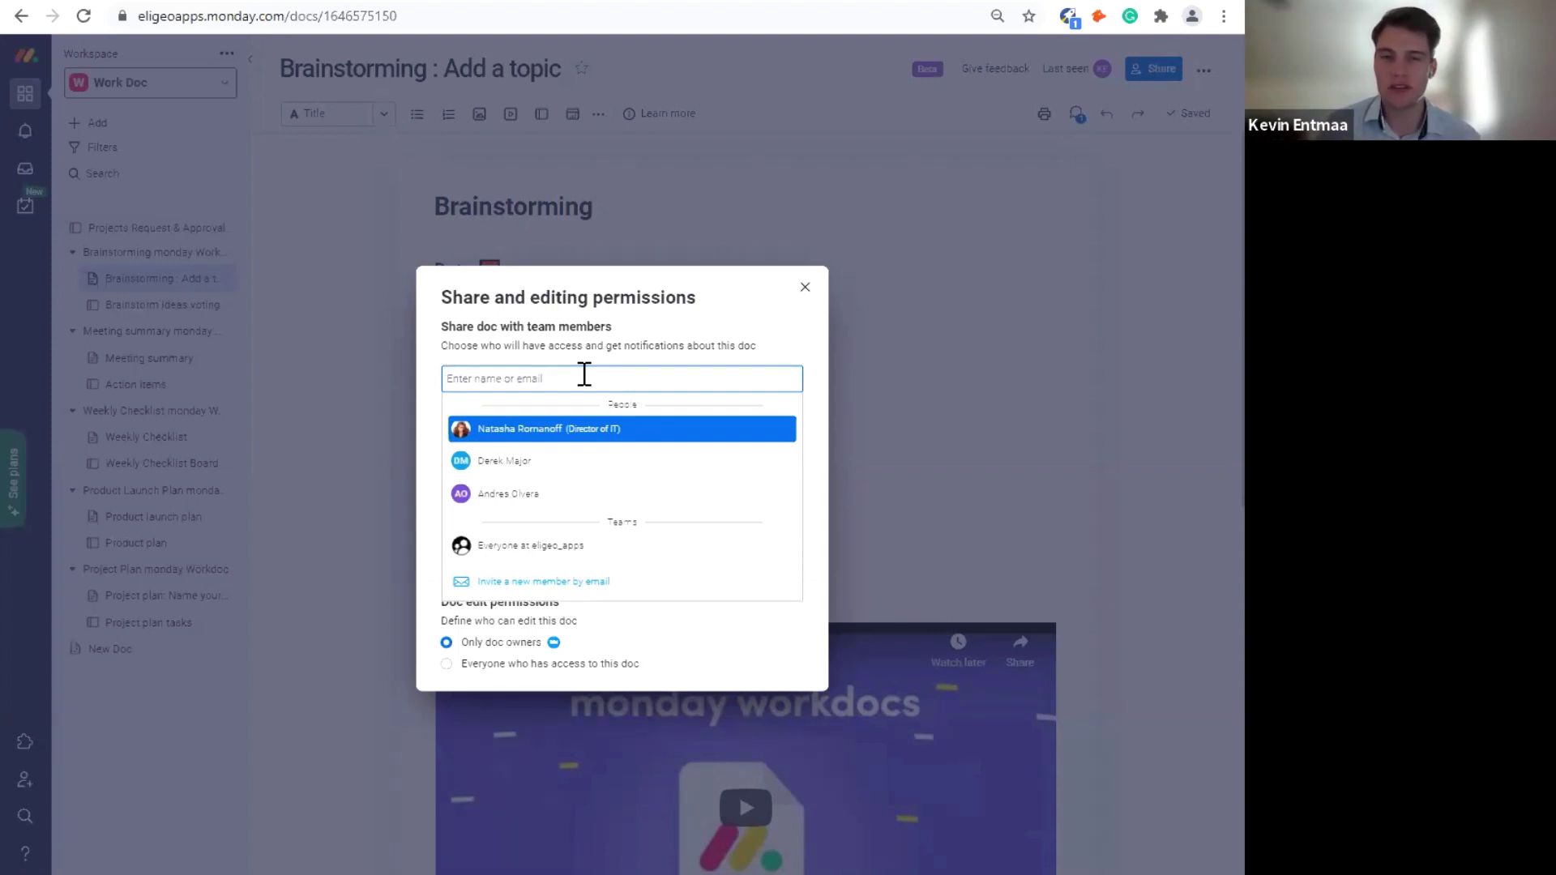
pyautogui.click(543, 430)
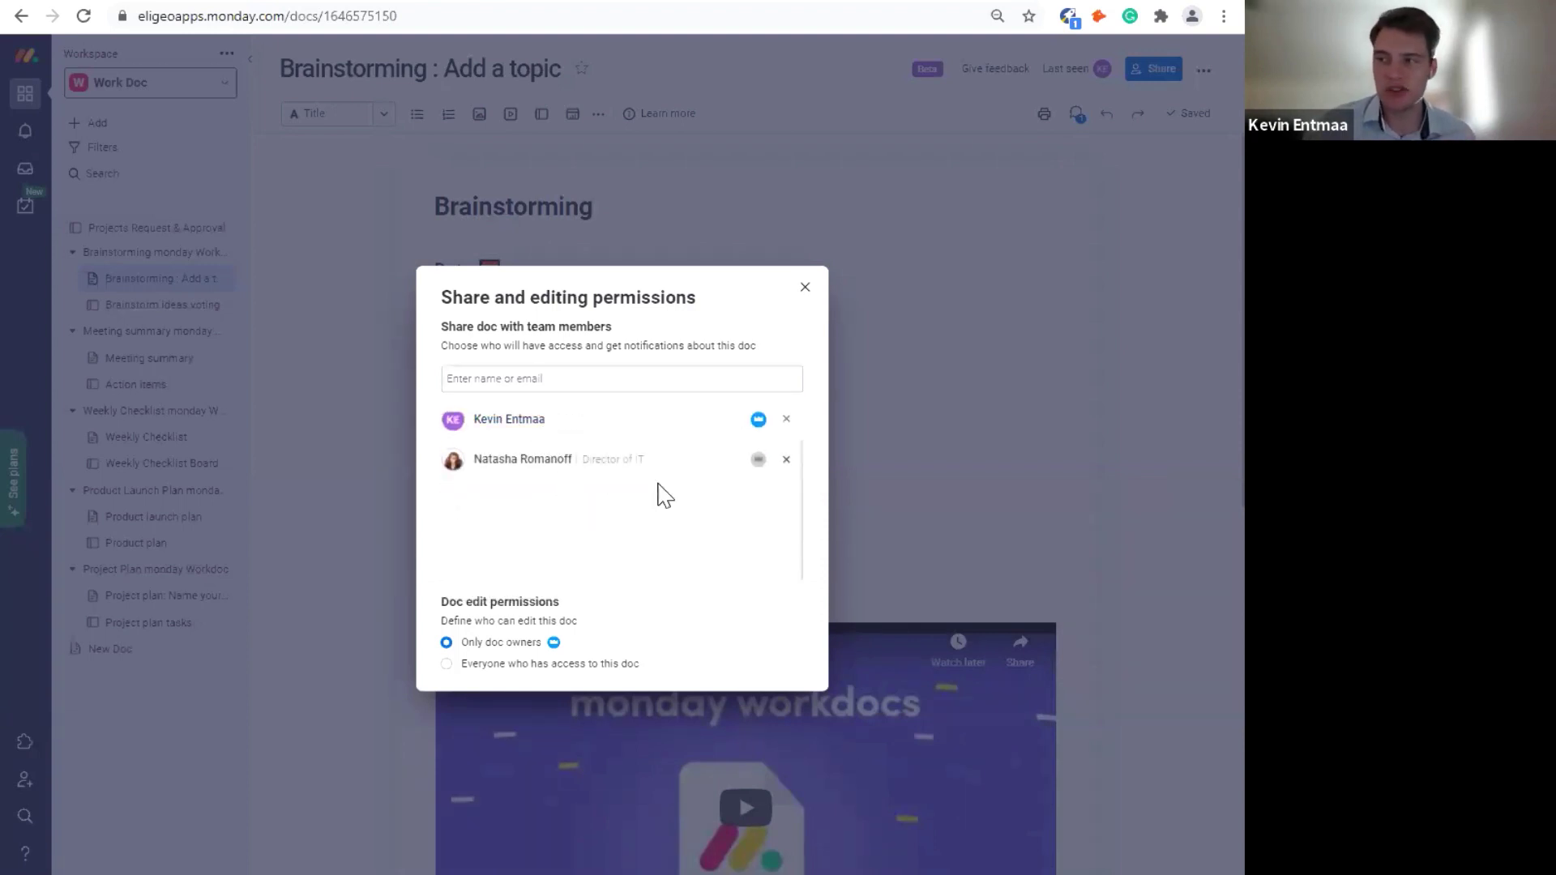
pyautogui.click(758, 460)
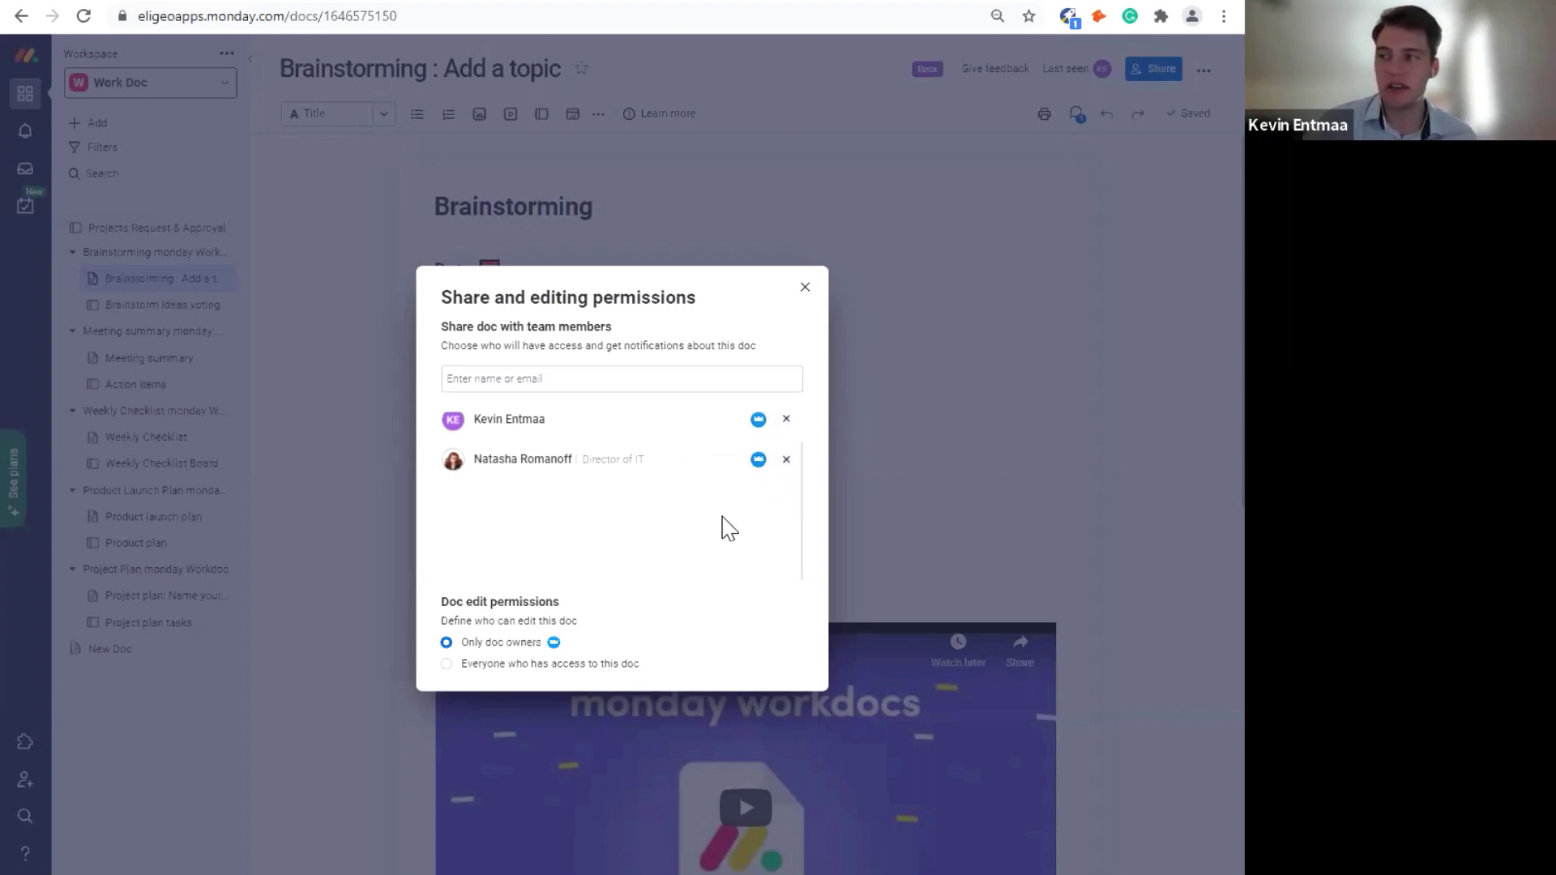
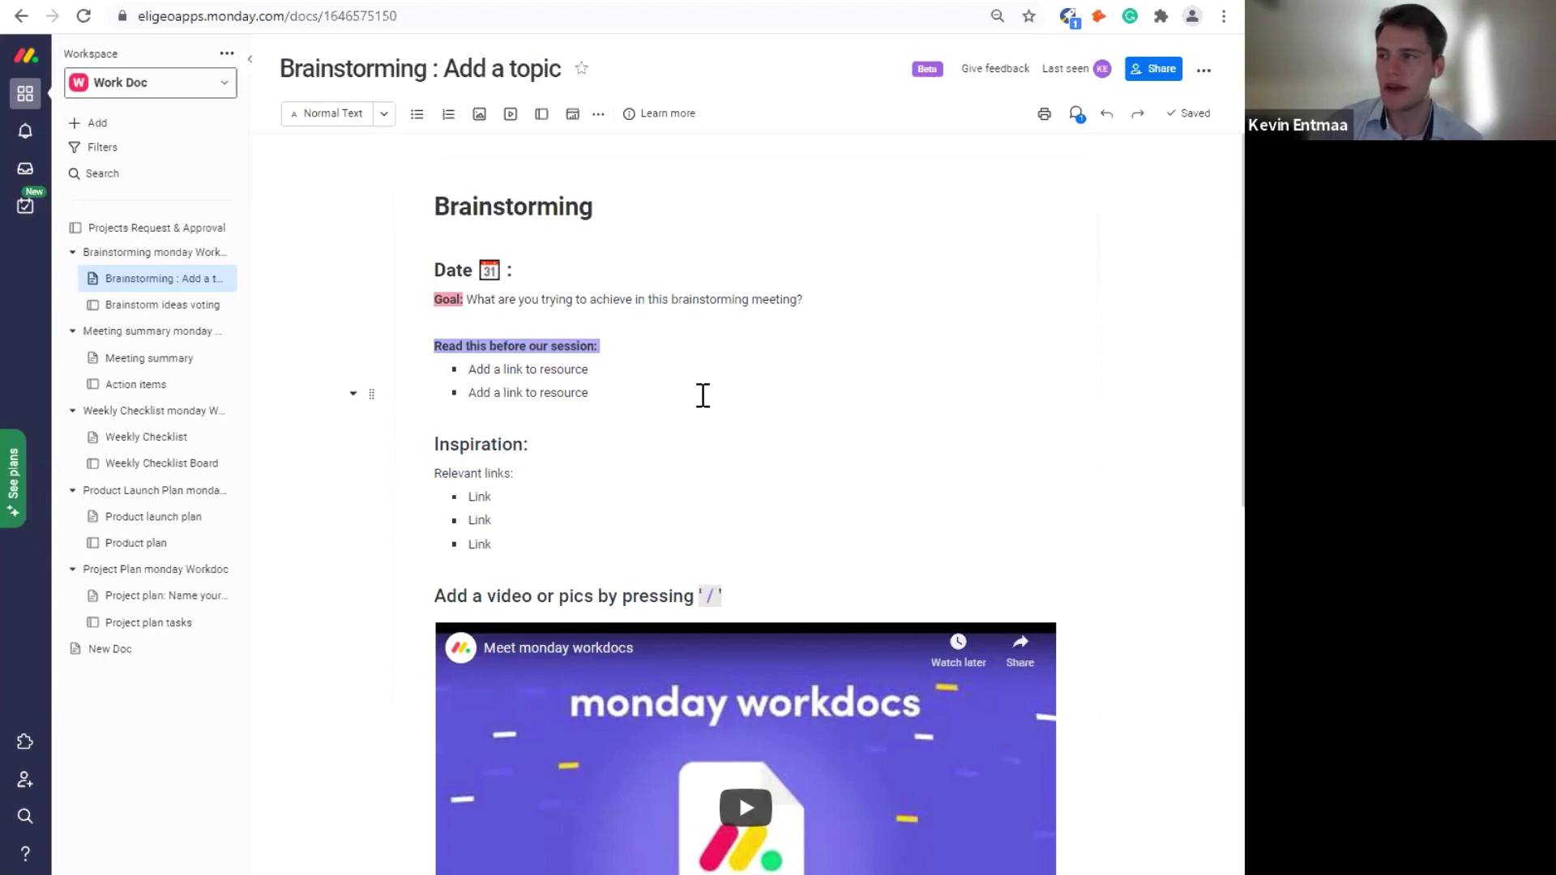
# - Look over the Brainstorming doc and its accompanying Brainstorm ideas voting board, returning to the doc
pyautogui.scroll(-1, 701, 393)
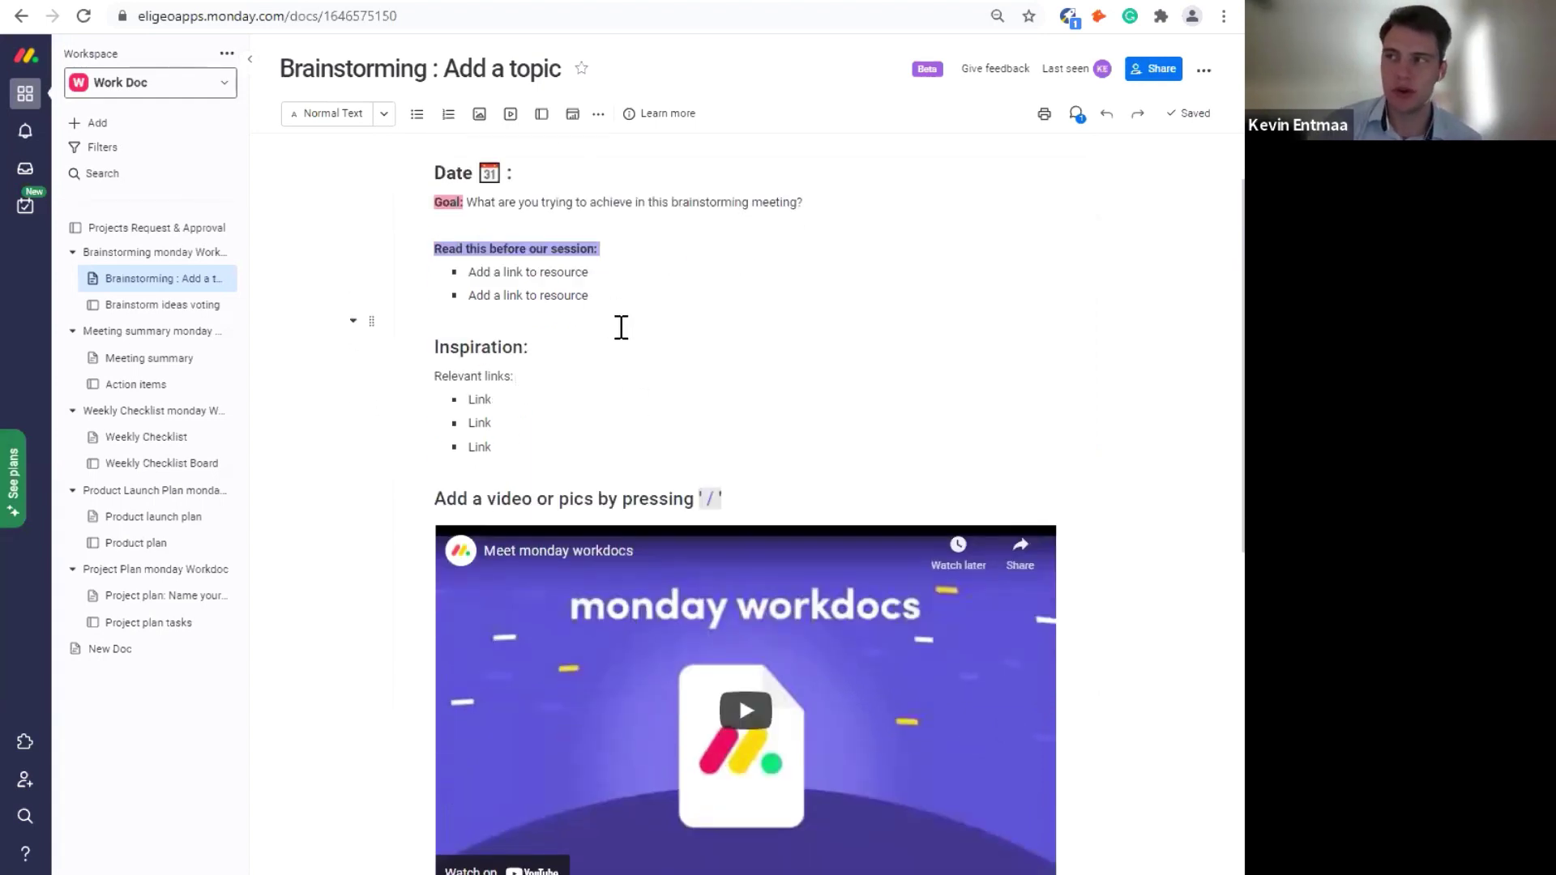
pyautogui.scroll(1, 621, 328)
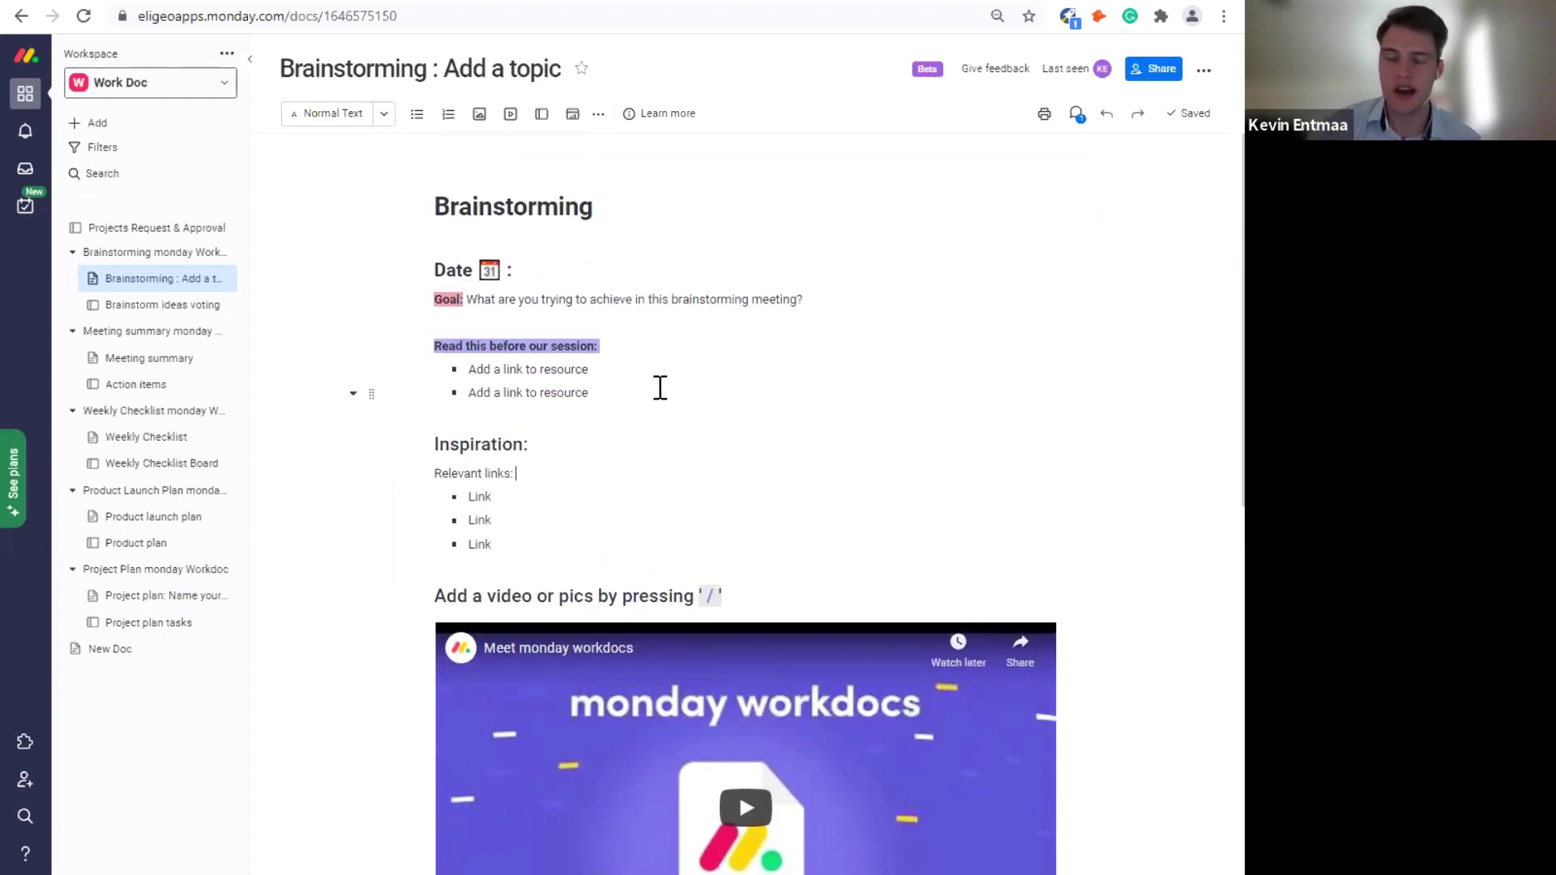
pyautogui.click(616, 390)
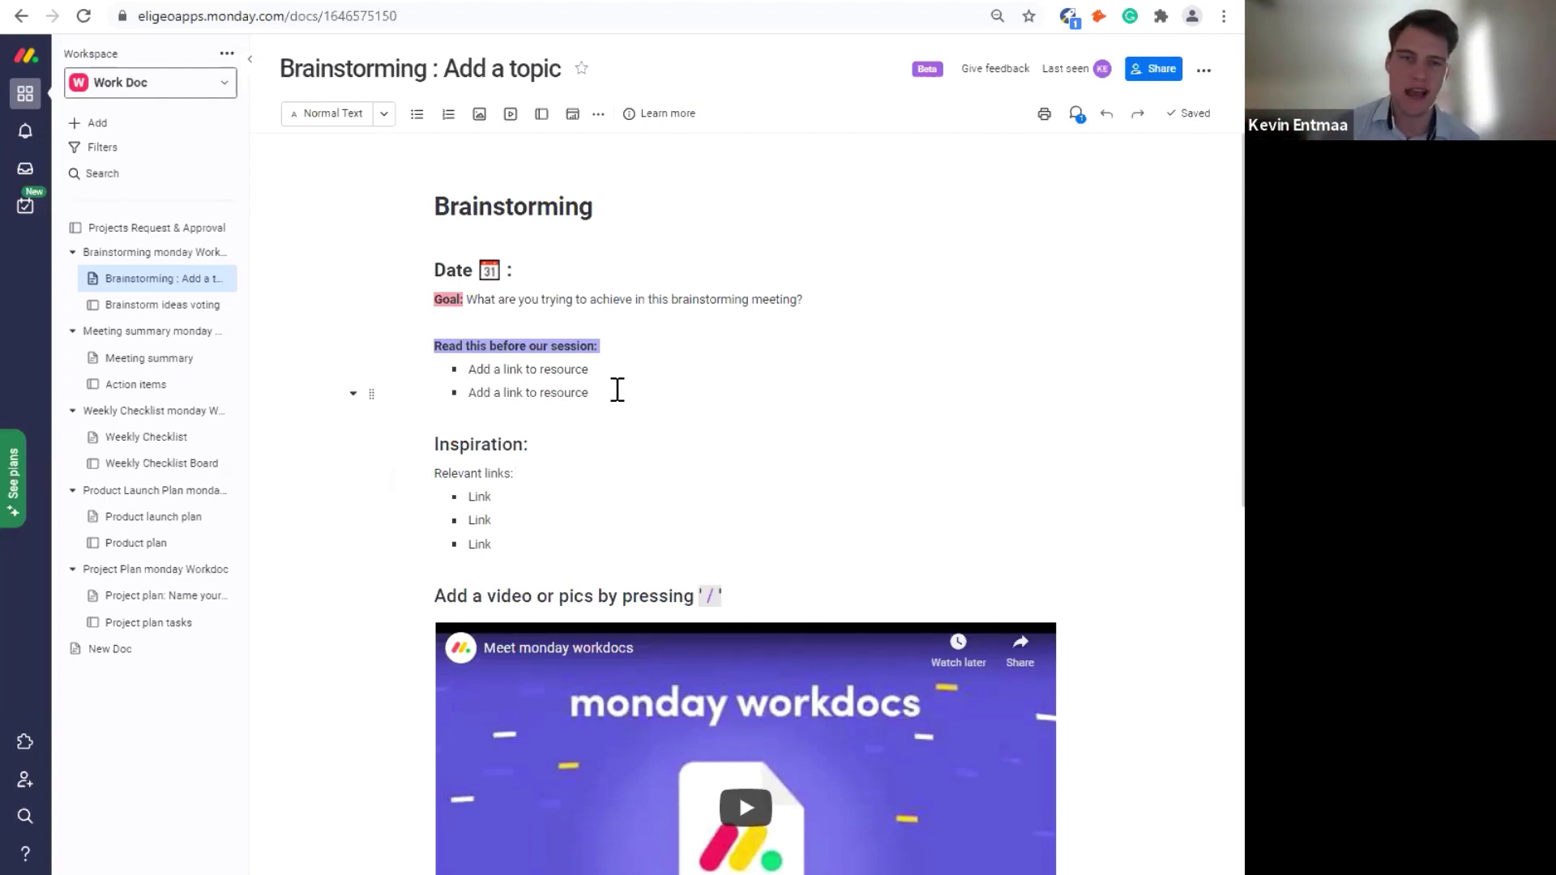
pyautogui.click(166, 304)
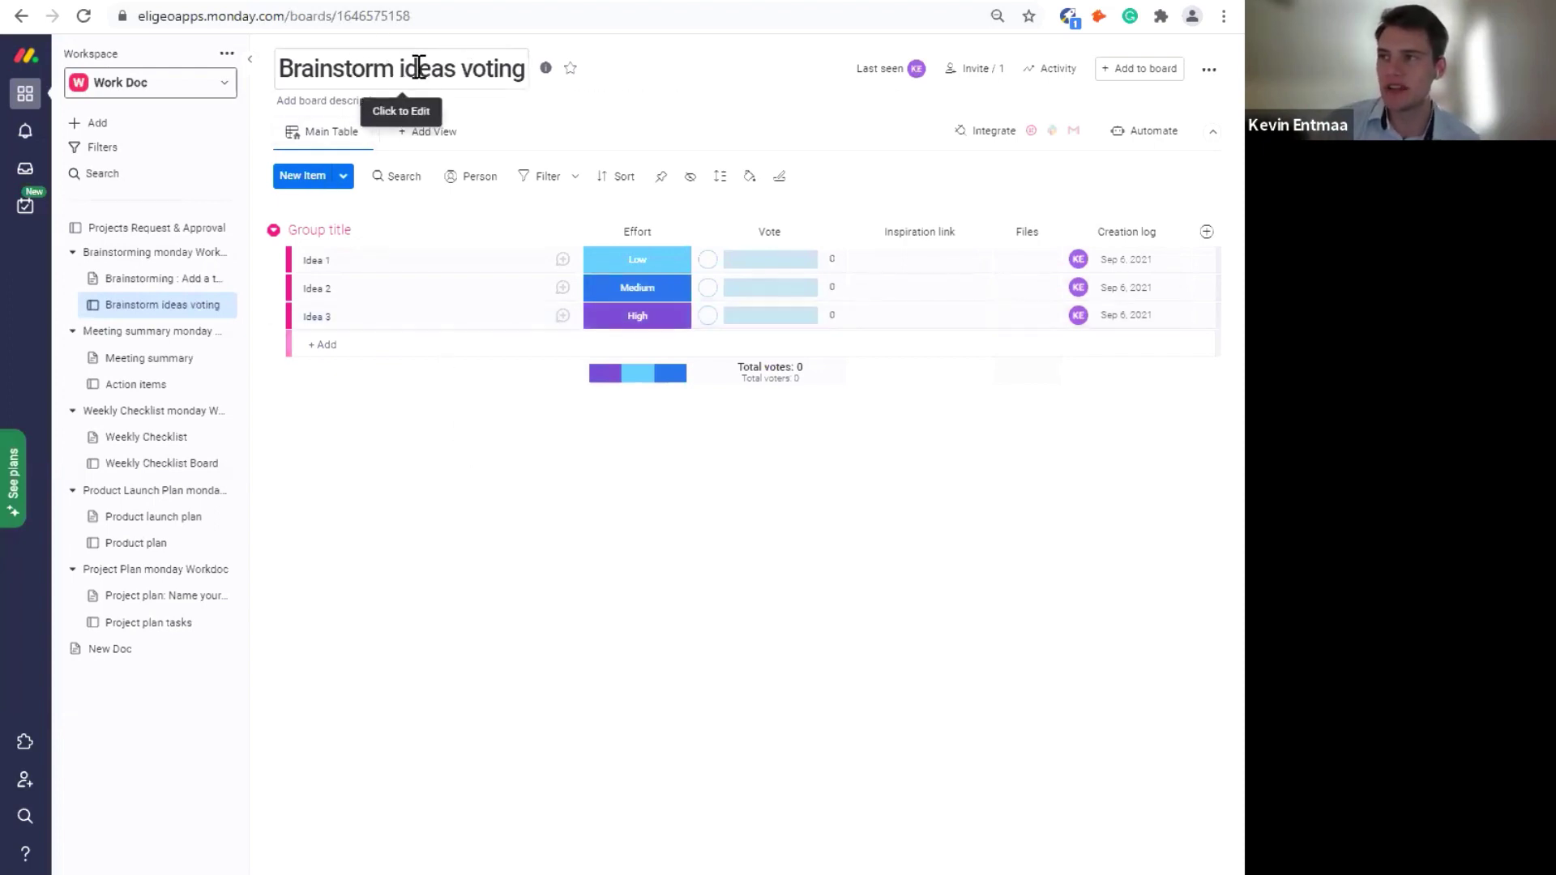
pyautogui.click(161, 283)
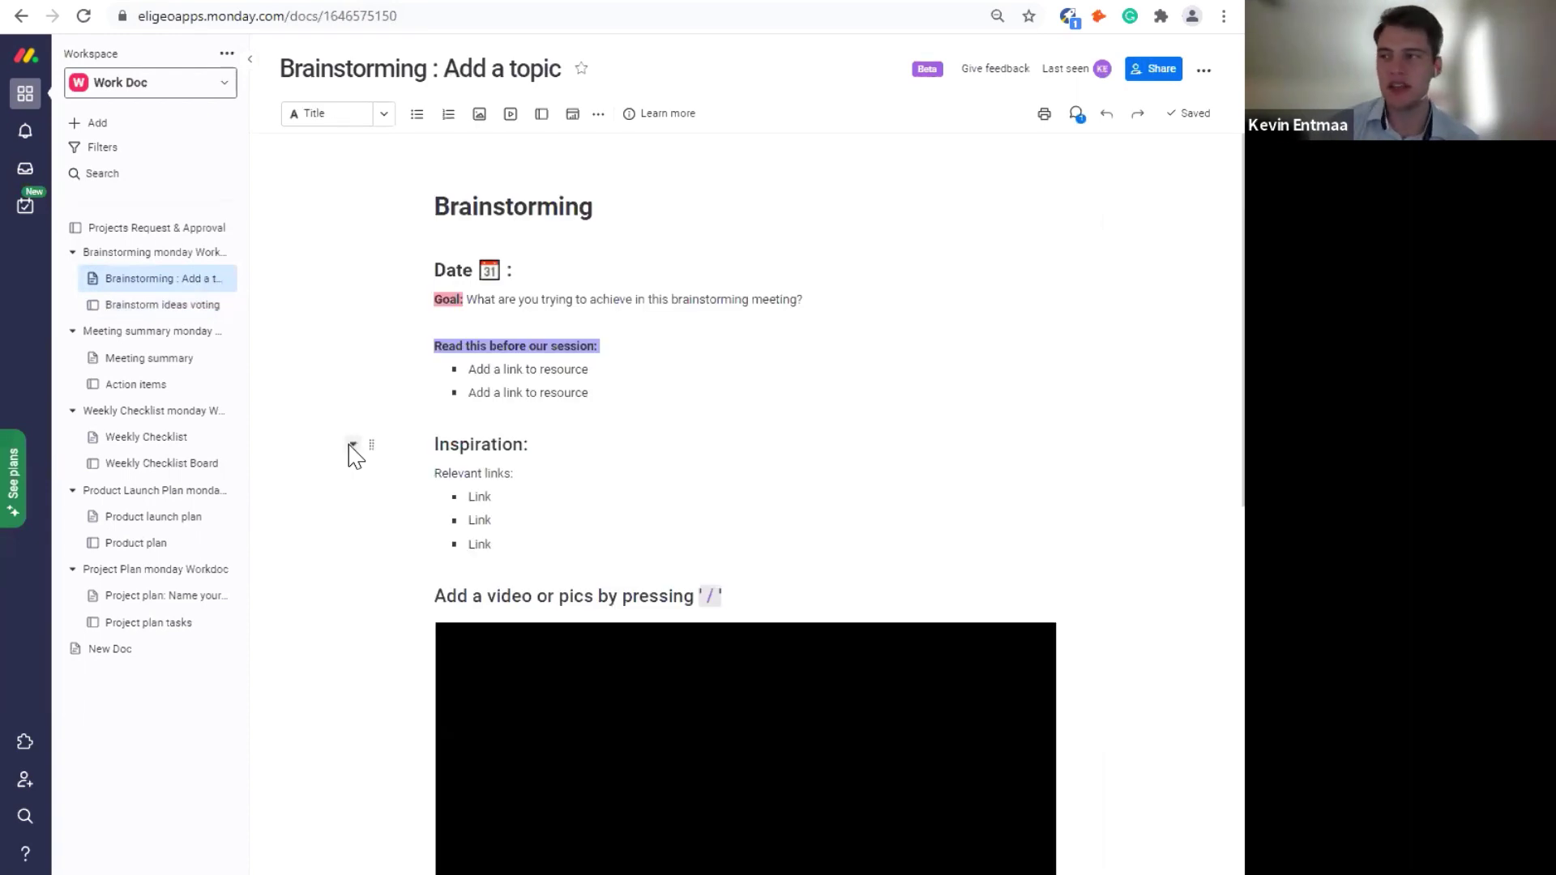
# - Number the three bullets under "Relevant links:" as Link1, Link 2 and Link3
pyautogui.click(504, 491)
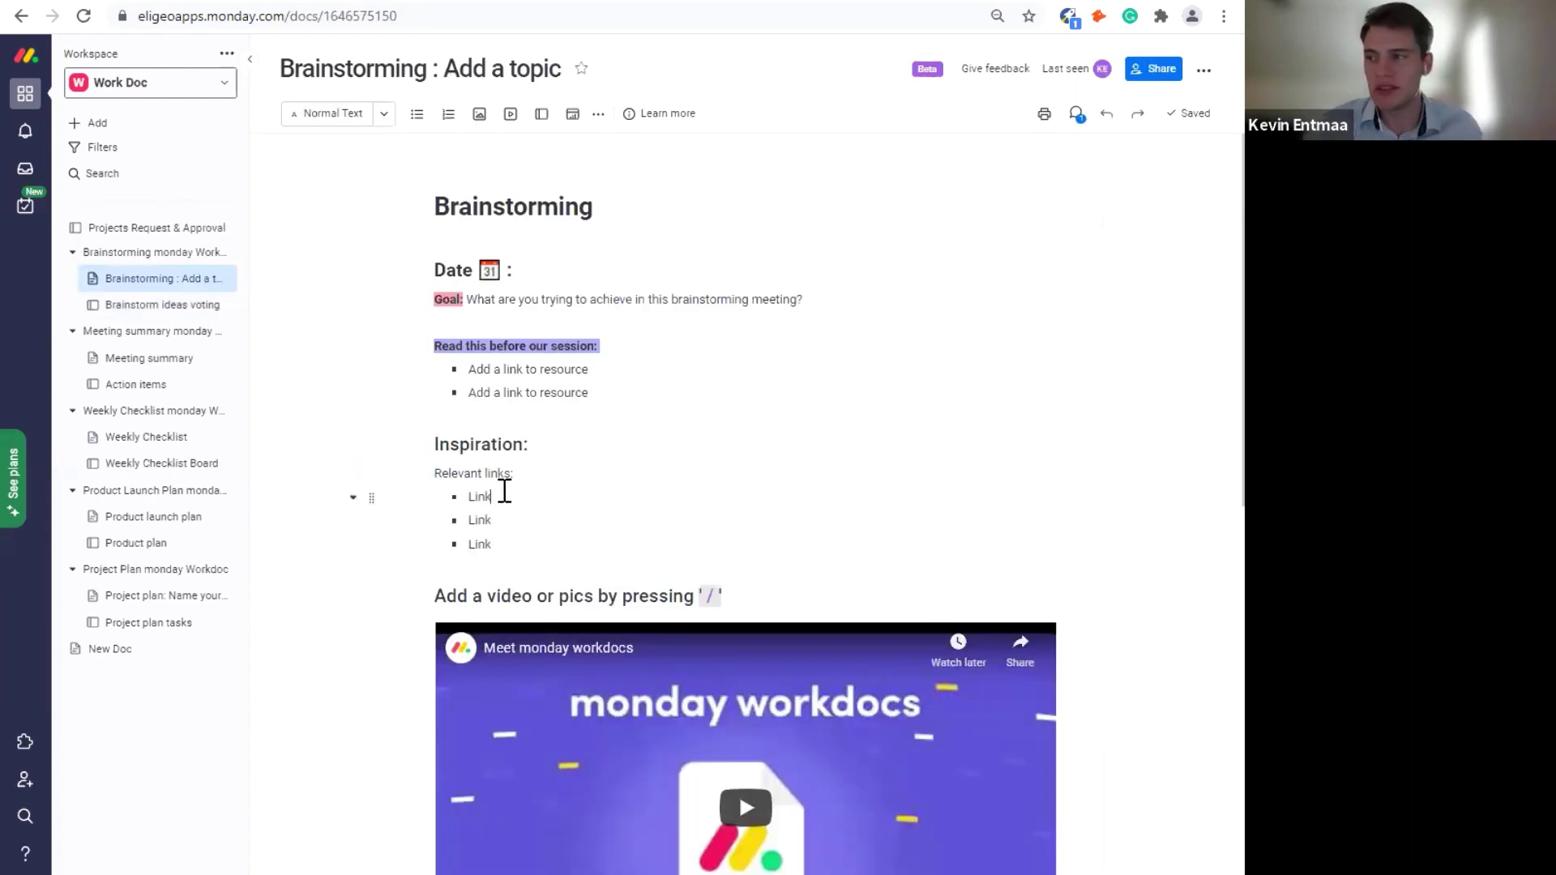
pyautogui.write('1')
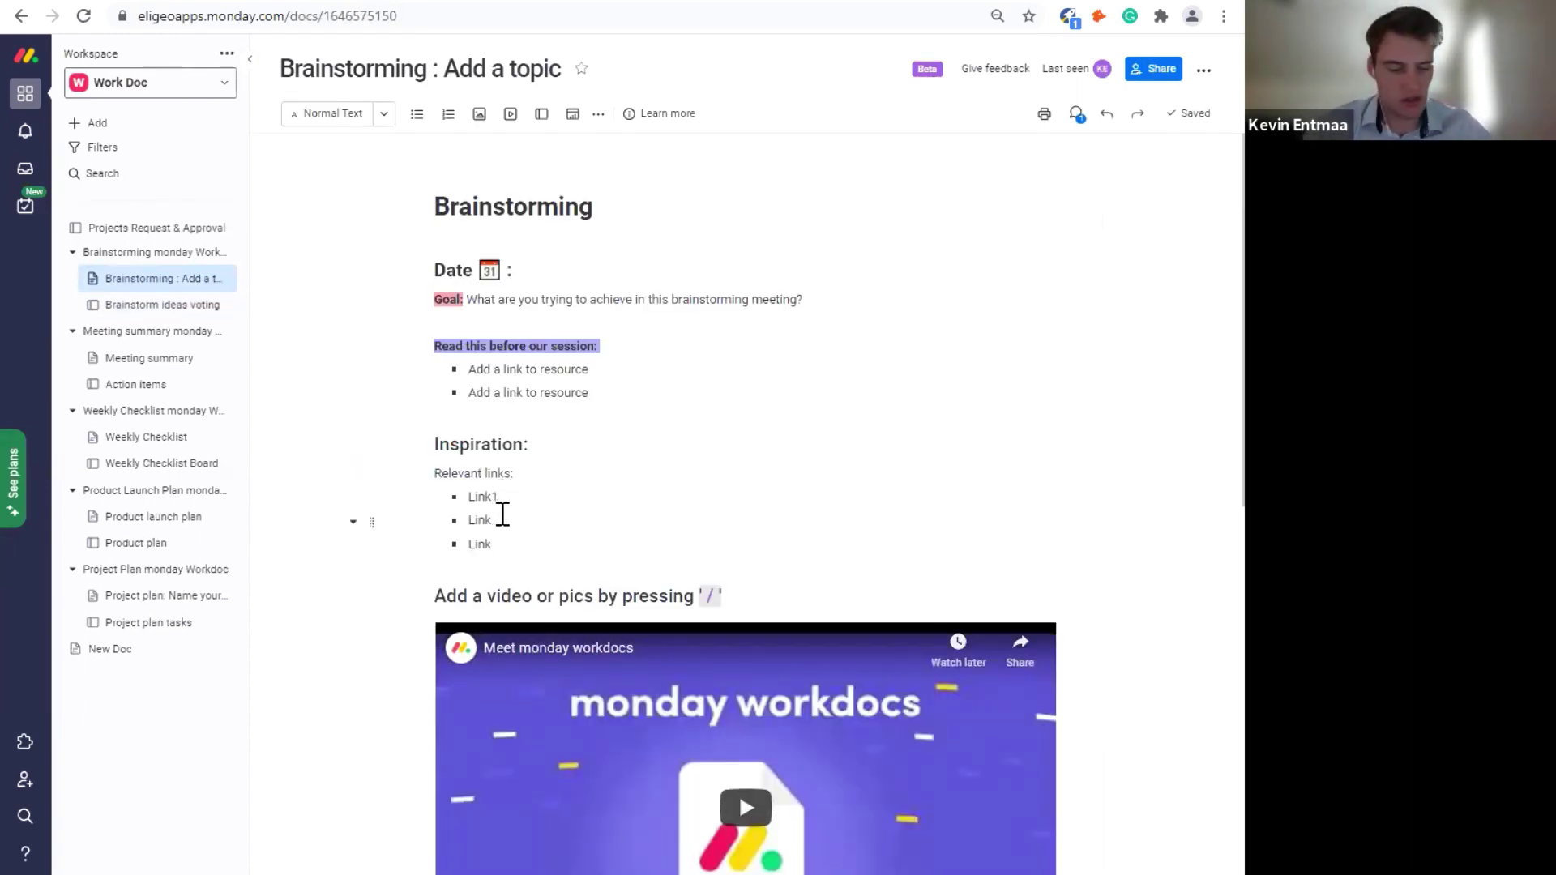
pyautogui.click(503, 514)
pyautogui.write('2')
pyautogui.click(502, 544)
pyautogui.write('3')
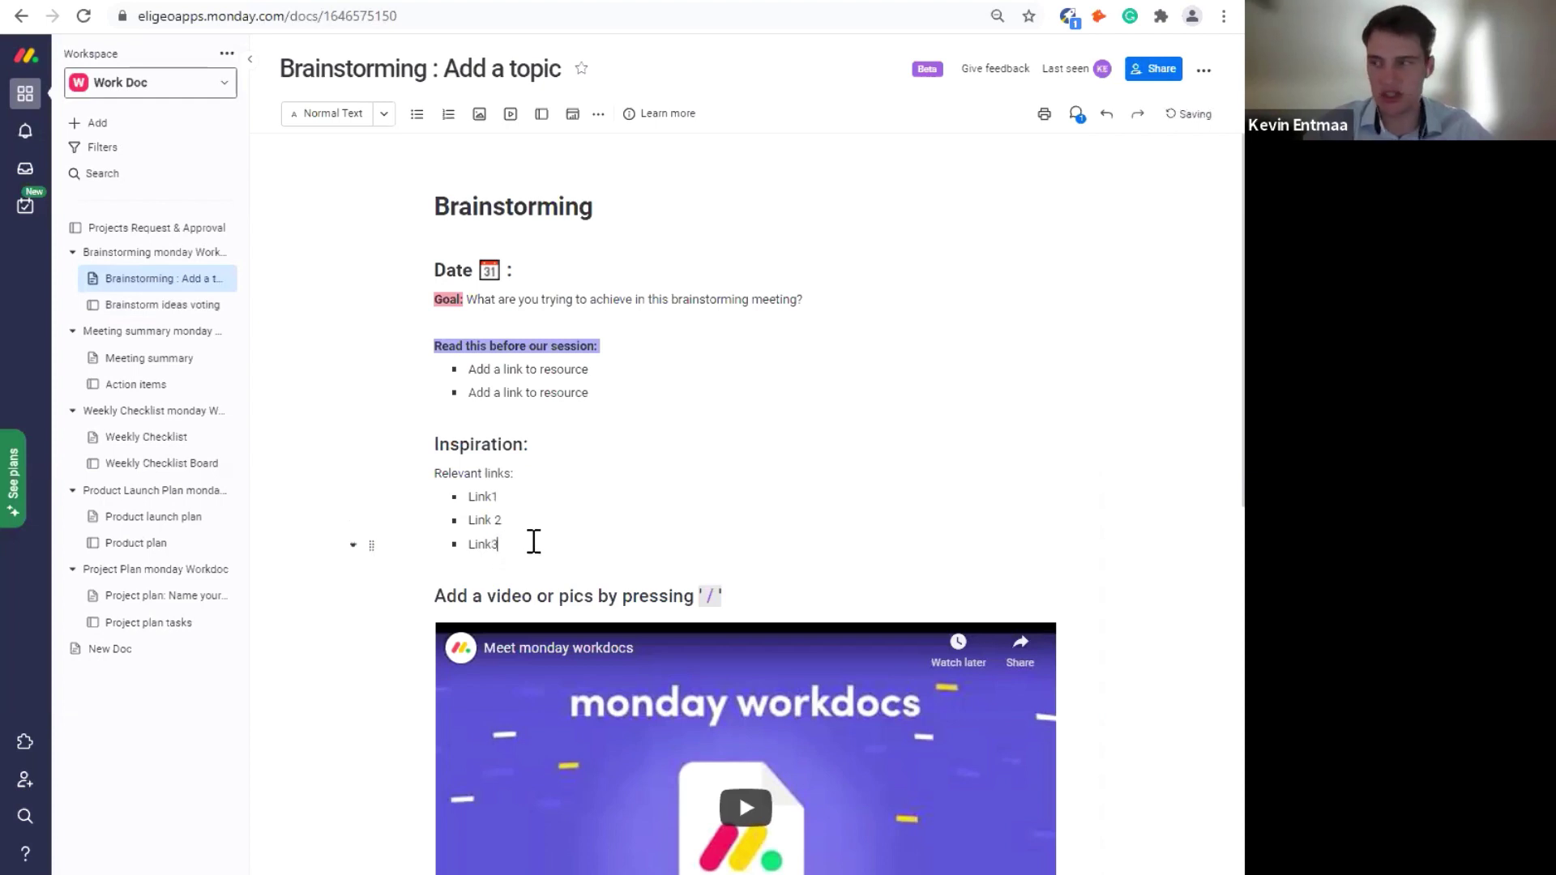
# - Turn the three link bullets into items in the "Group title" group of the Brainstorm ideas voting board
pyautogui.moveTo(512, 548); pyautogui.dragTo(486, 497)
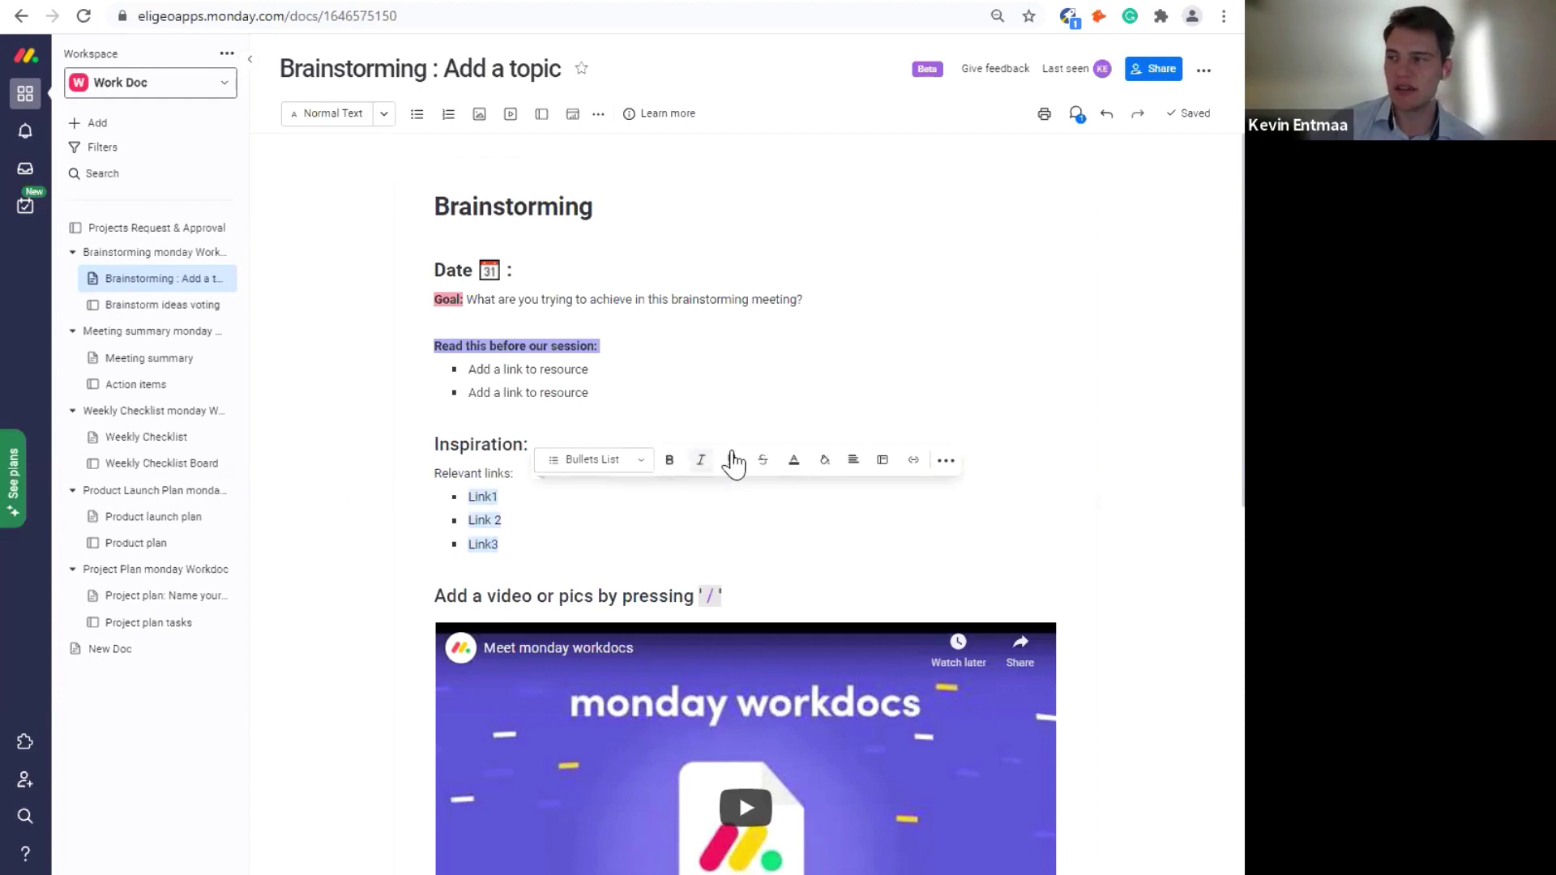
pyautogui.click(883, 462)
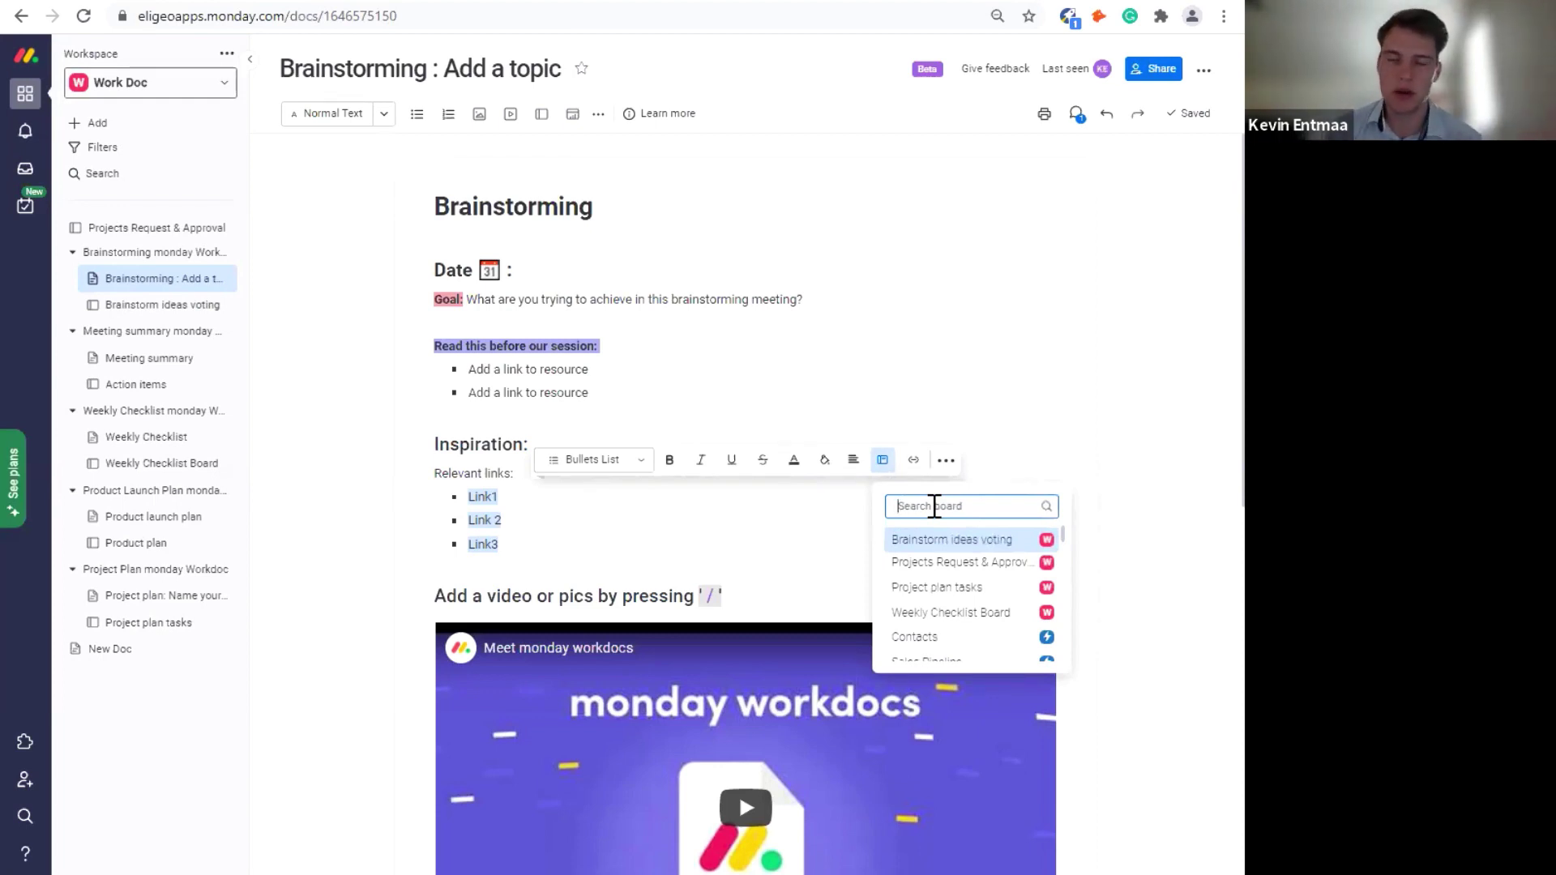
pyautogui.click(911, 543)
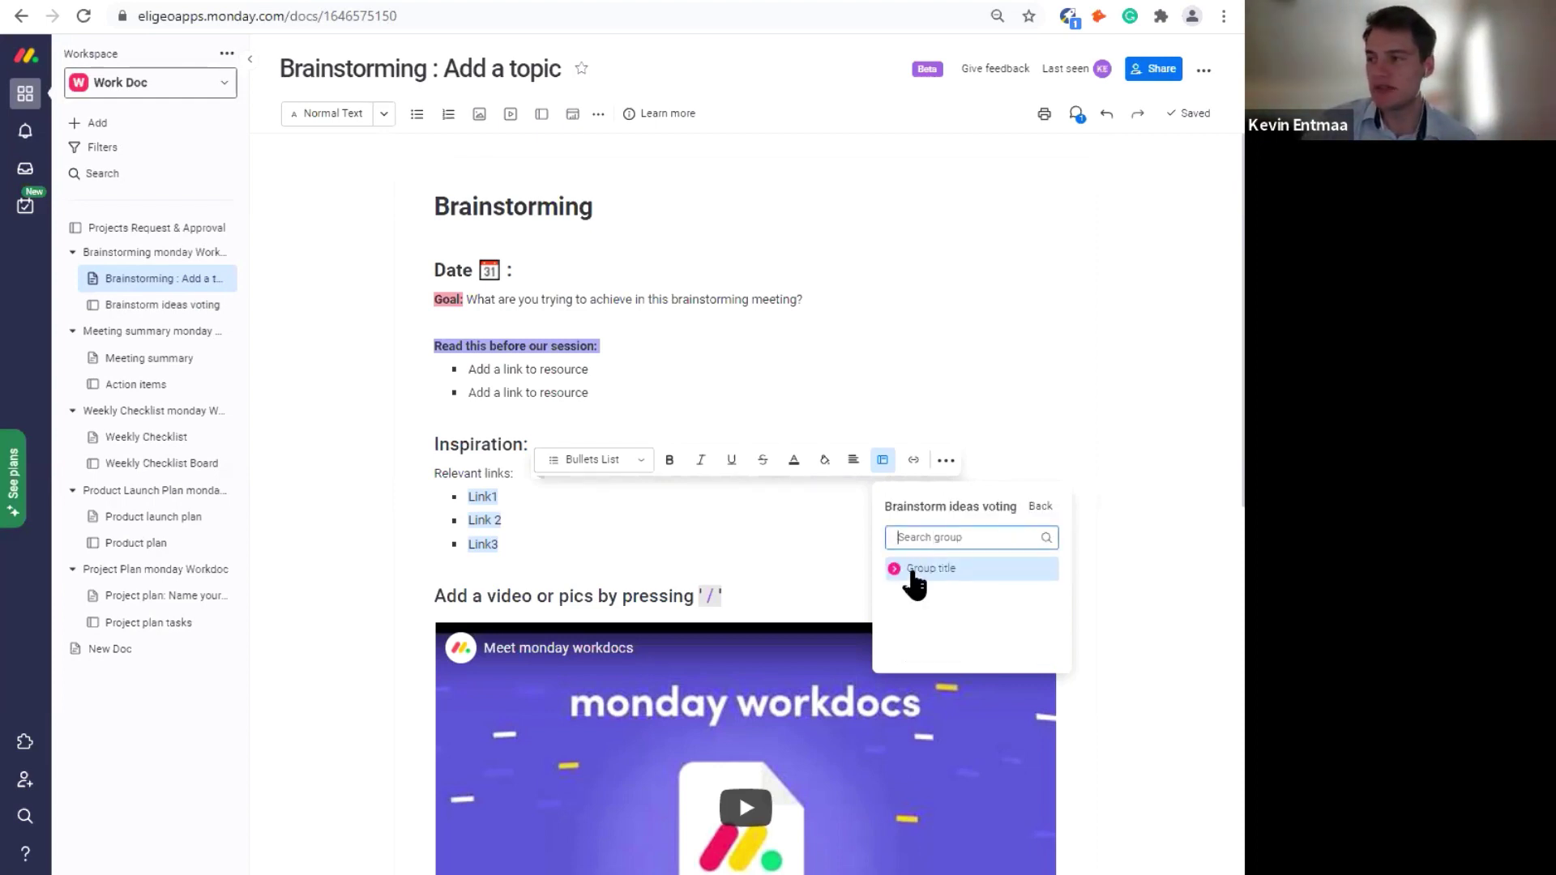
pyautogui.click(911, 569)
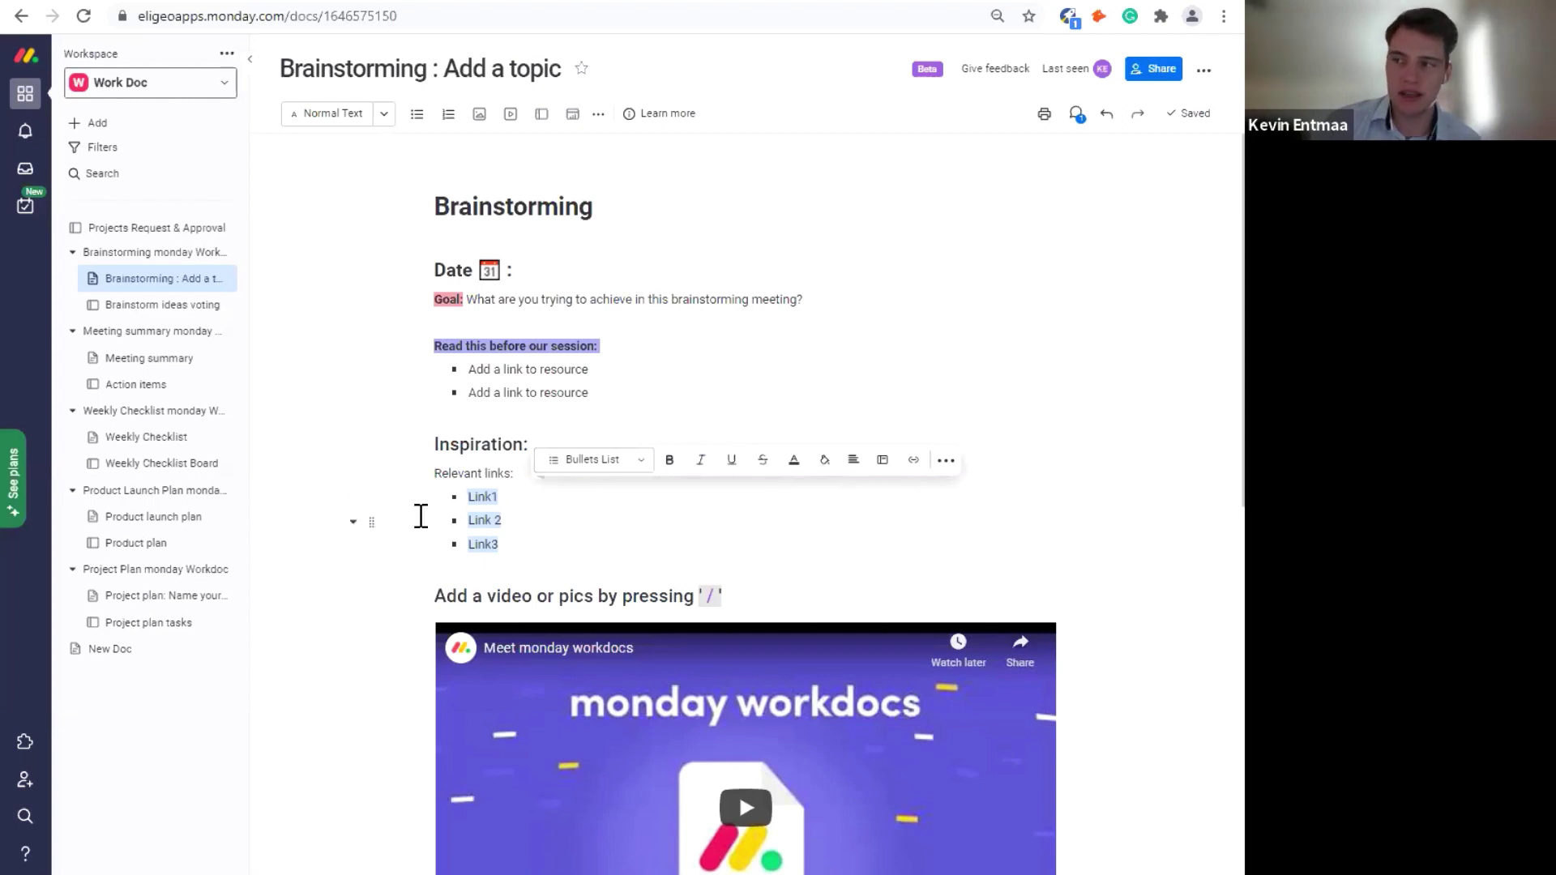
# - Check the added link items in the doc's embedded voting table and on the Brainstorm ideas voting board, returning to the doc
pyautogui.scroll(-8, 417, 510)
pyautogui.scroll(-2, 414, 511)
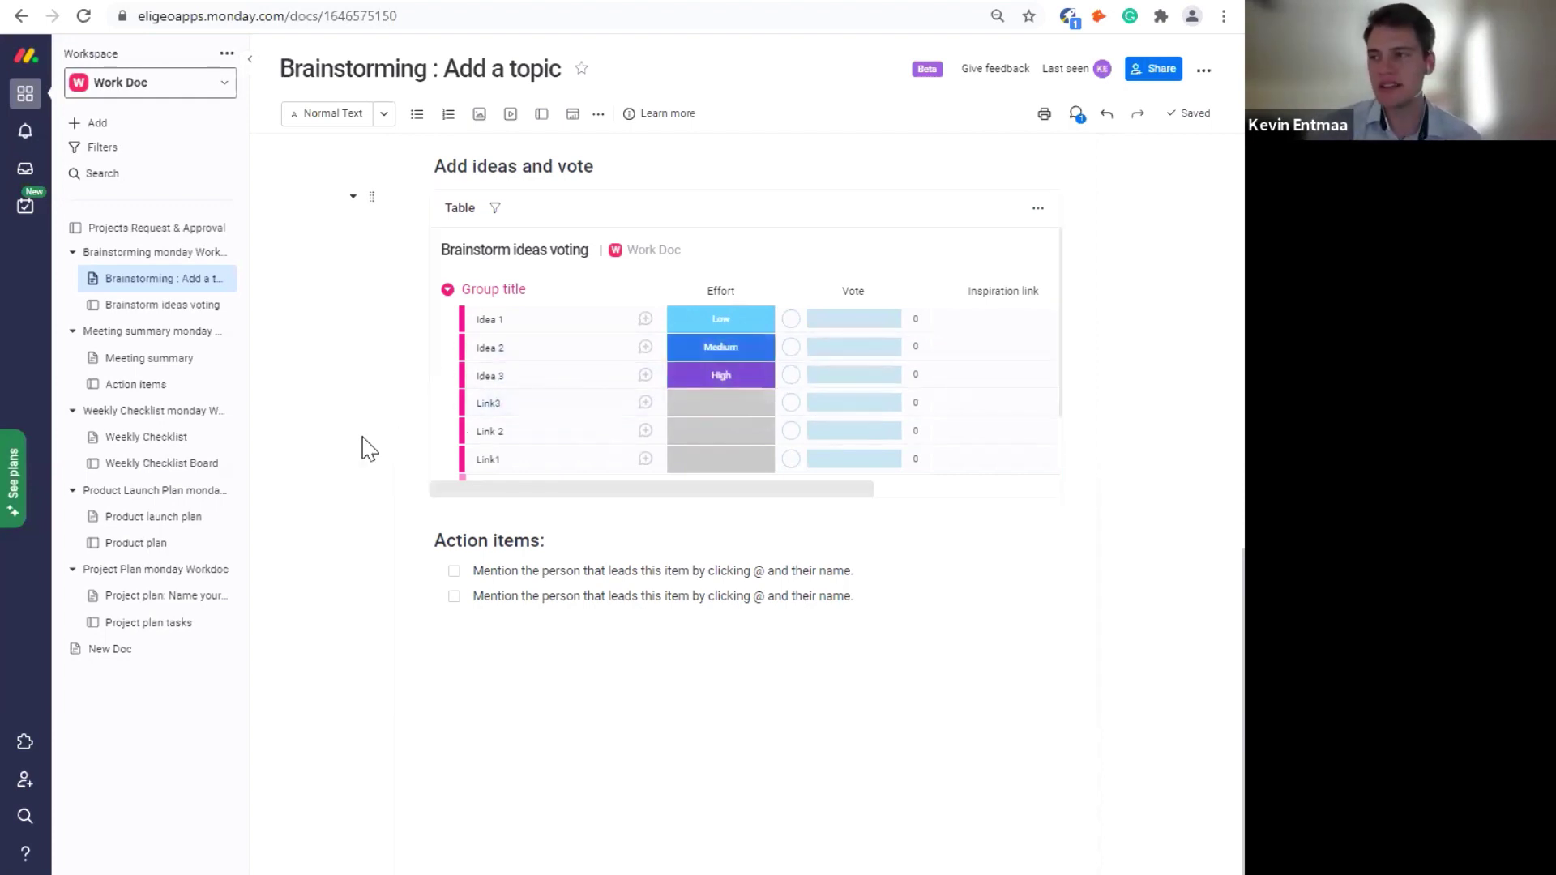
pyautogui.scroll(5, 354, 445)
pyautogui.scroll(-1, 684, 747)
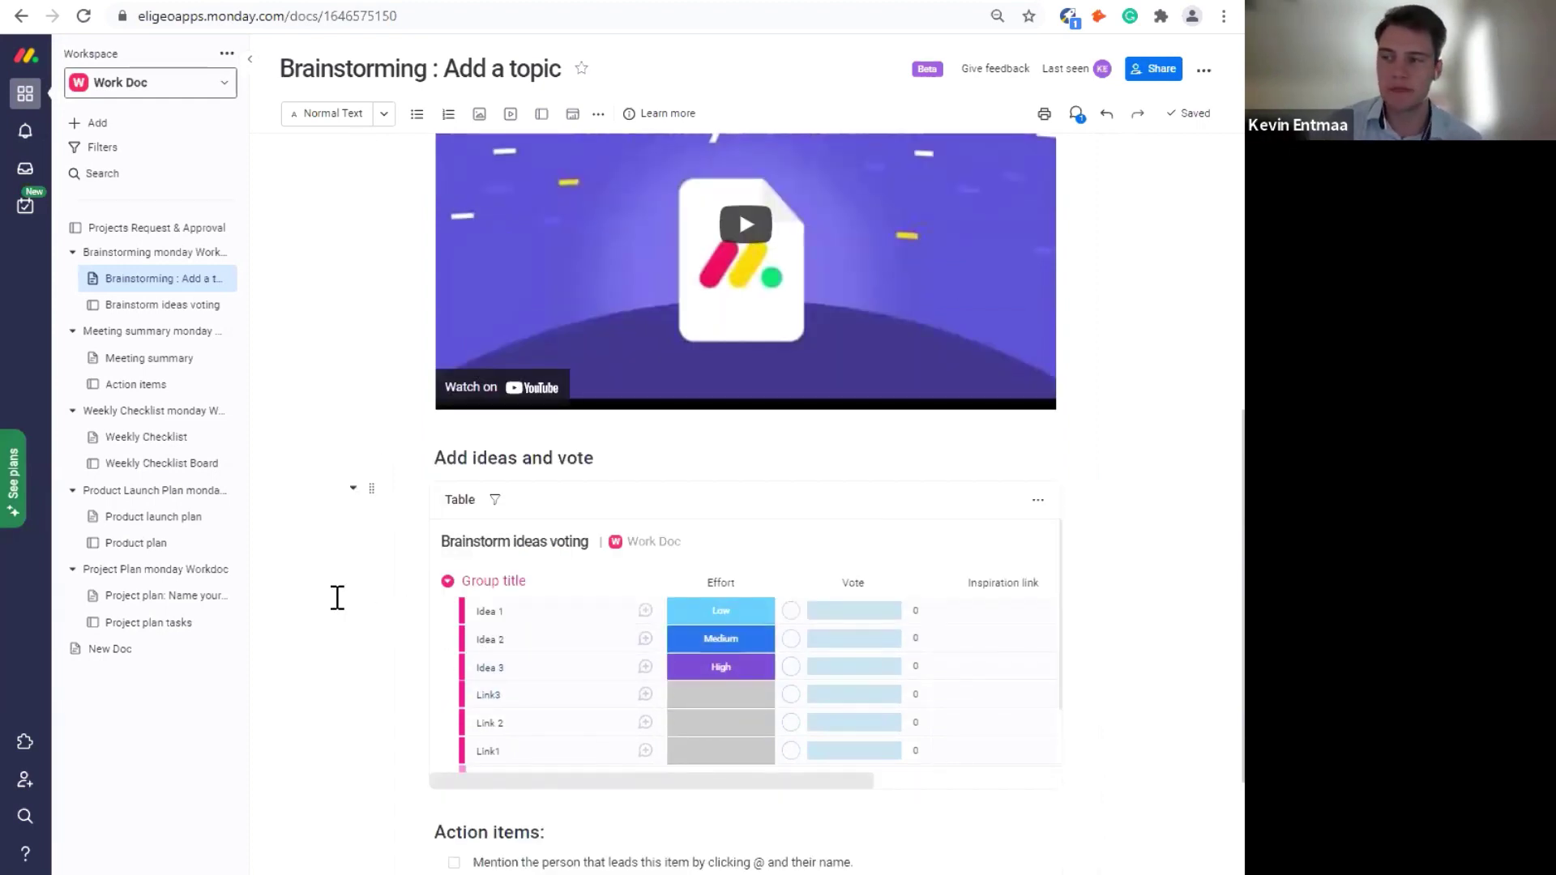
pyautogui.scroll(8, 341, 638)
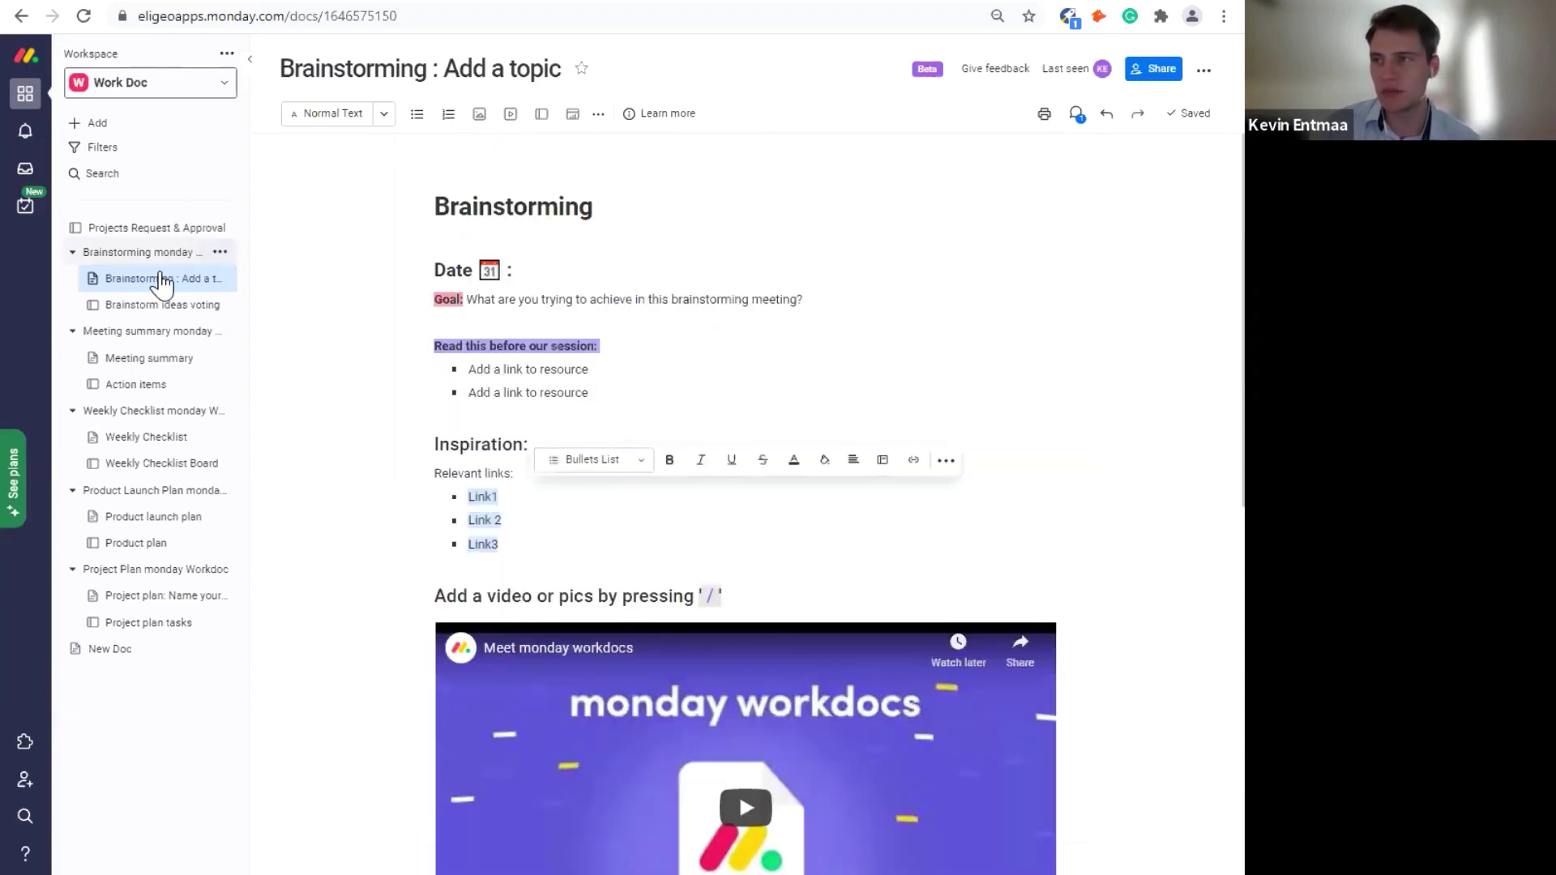
pyautogui.click(146, 306)
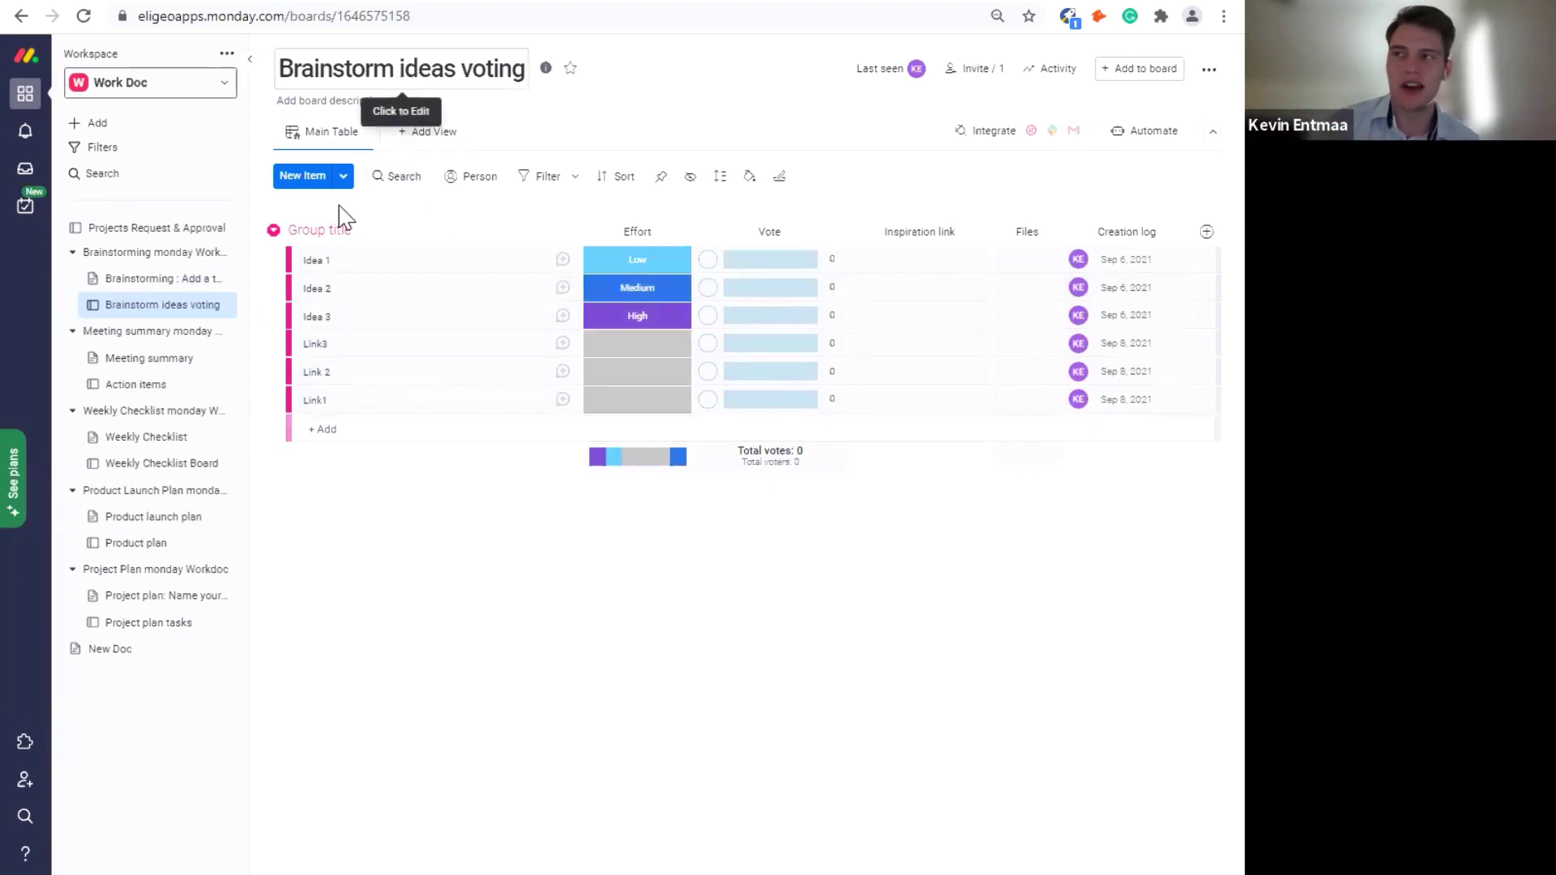
pyautogui.click(152, 279)
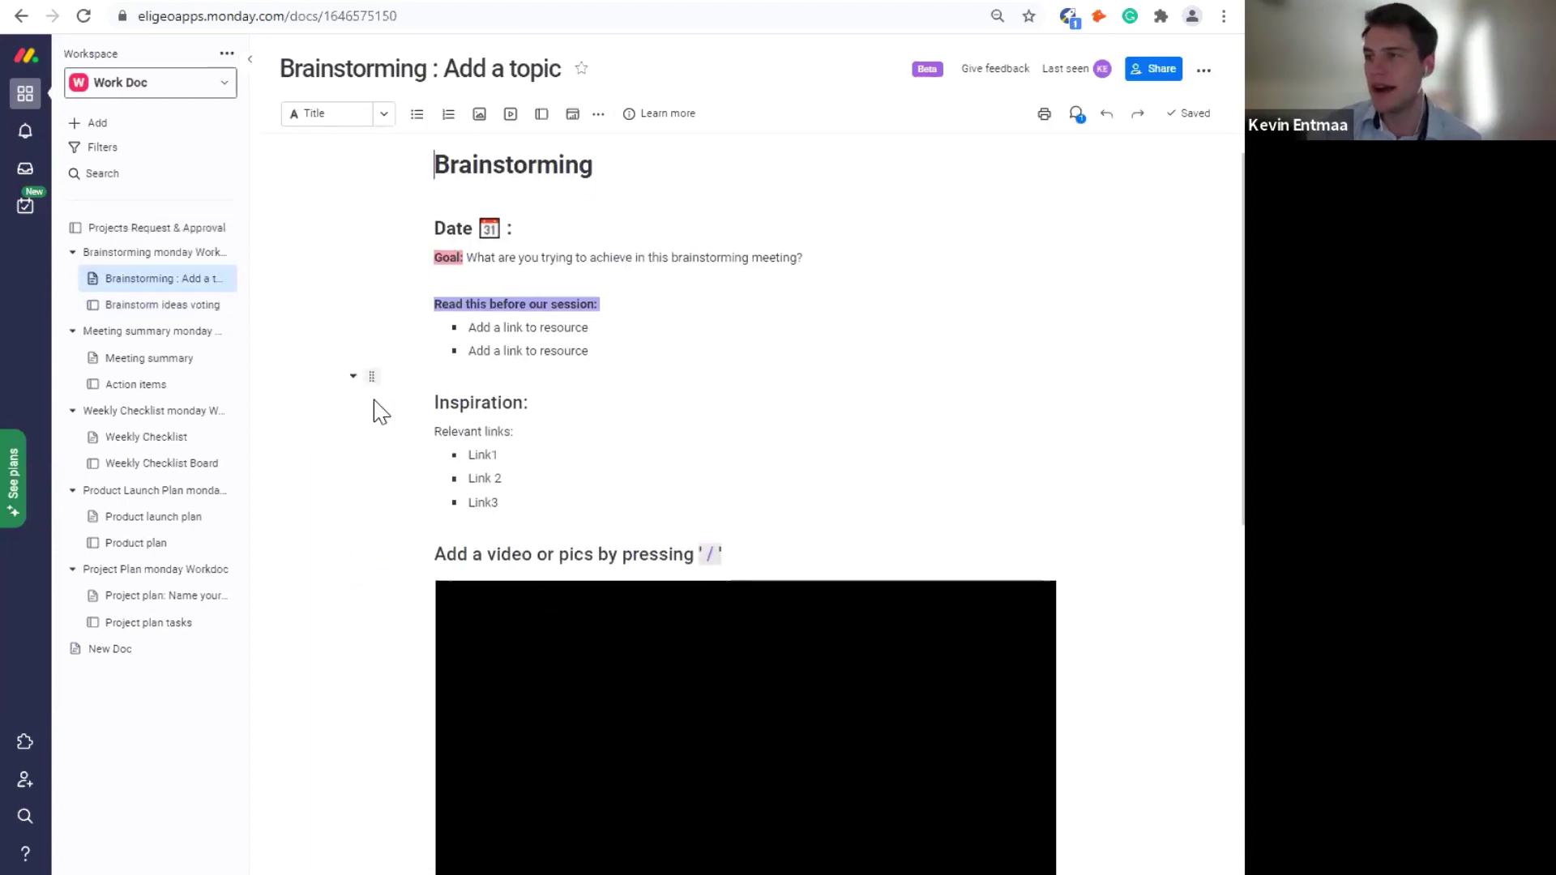
# - Add a board block on a new line between the embedded voting table and the "Action items:" heading
pyautogui.scroll(-1, 375, 405)
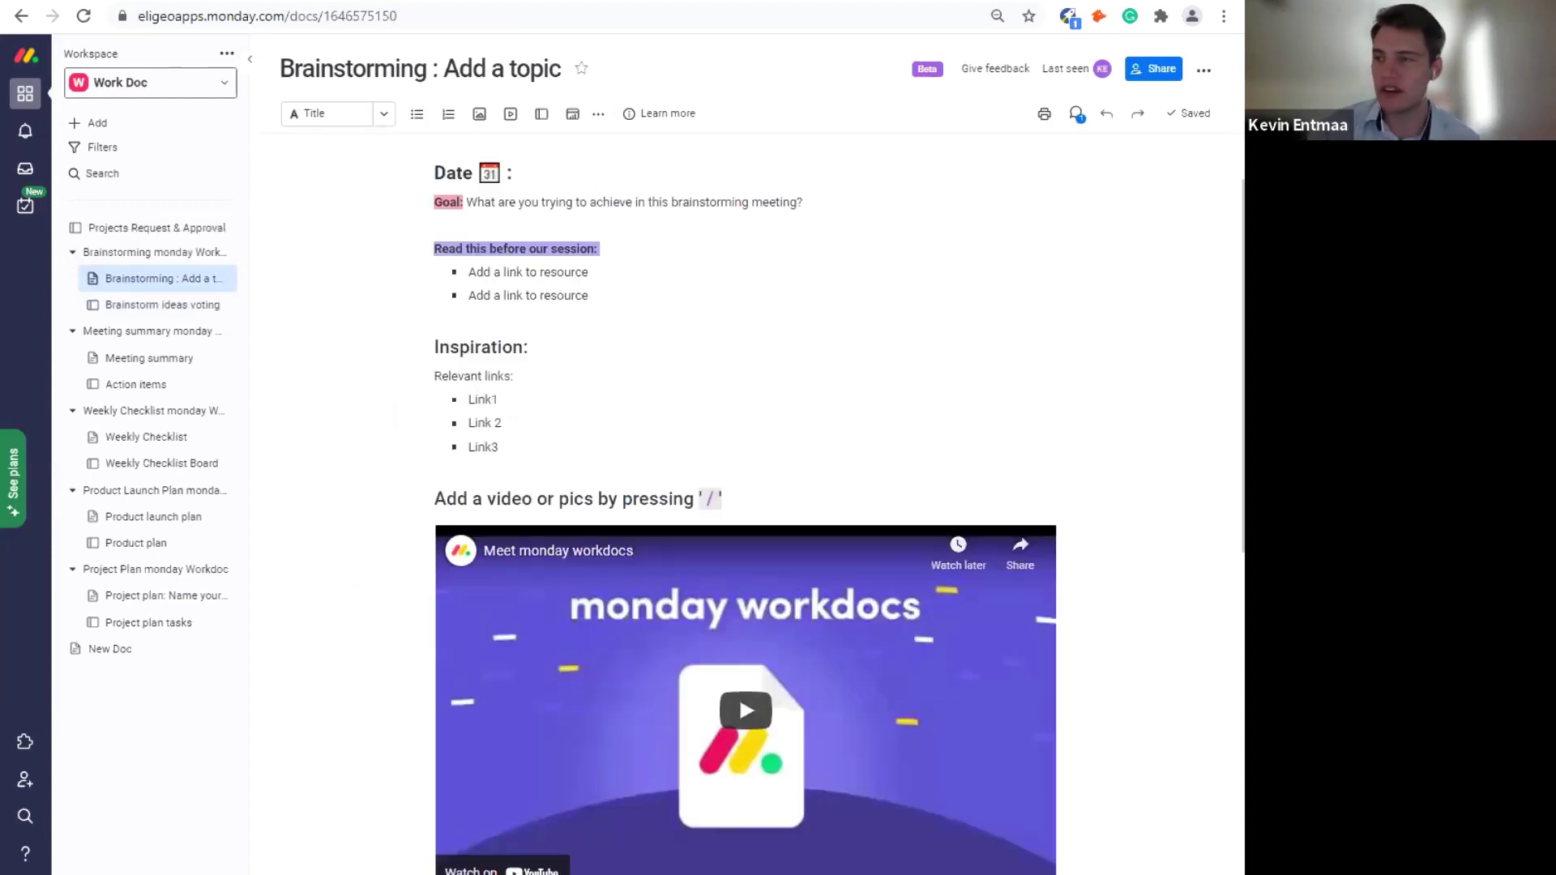
pyautogui.scroll(-6, 379, 417)
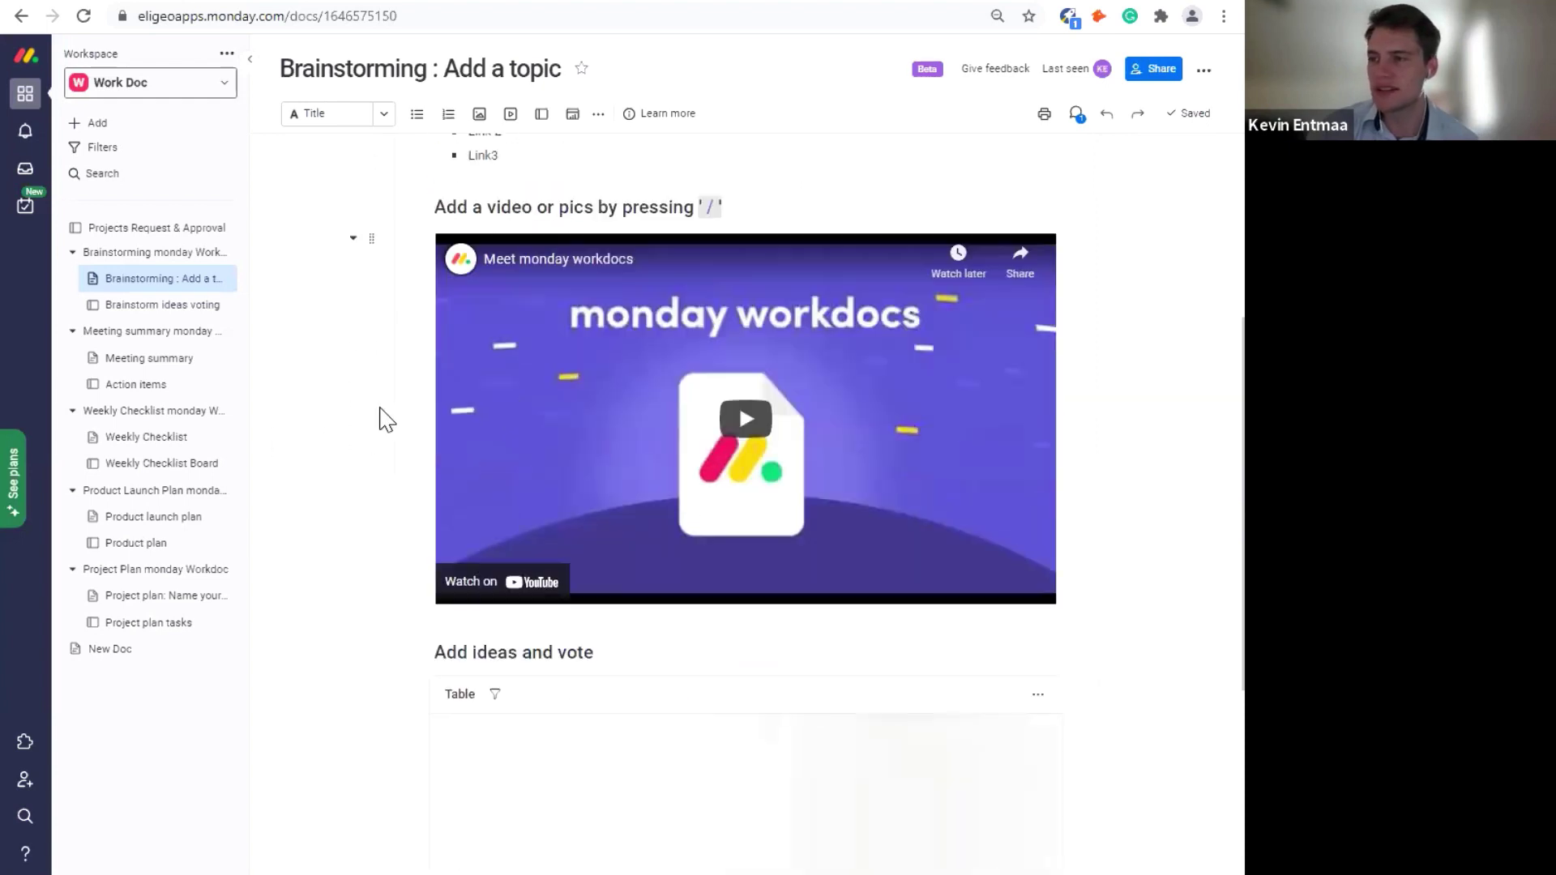
pyautogui.scroll(-1, 372, 416)
pyautogui.click(636, 681)
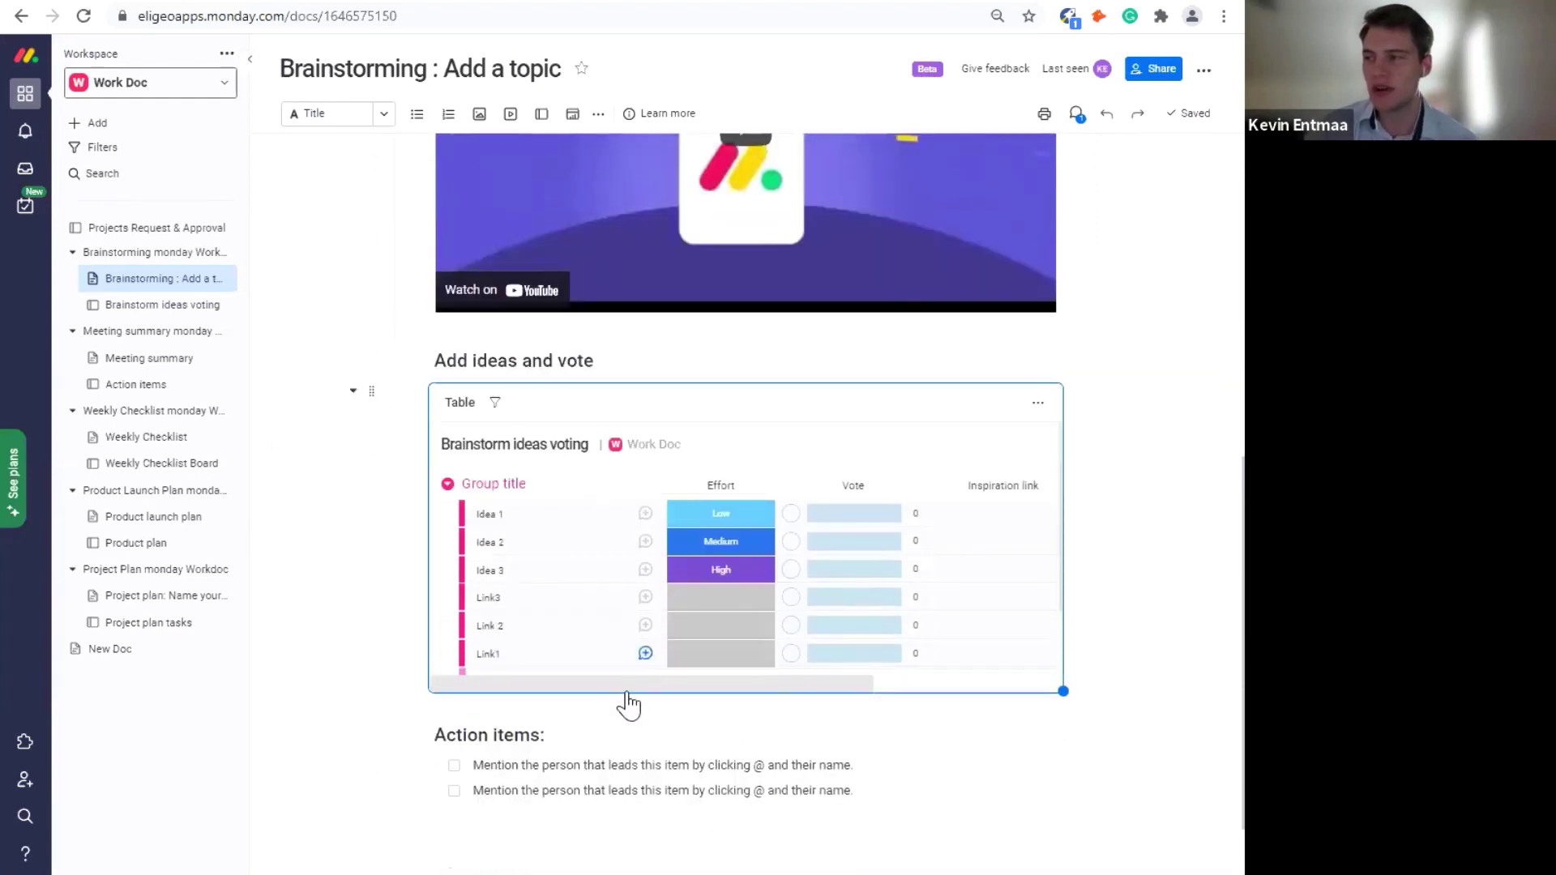
pyautogui.click(652, 695)
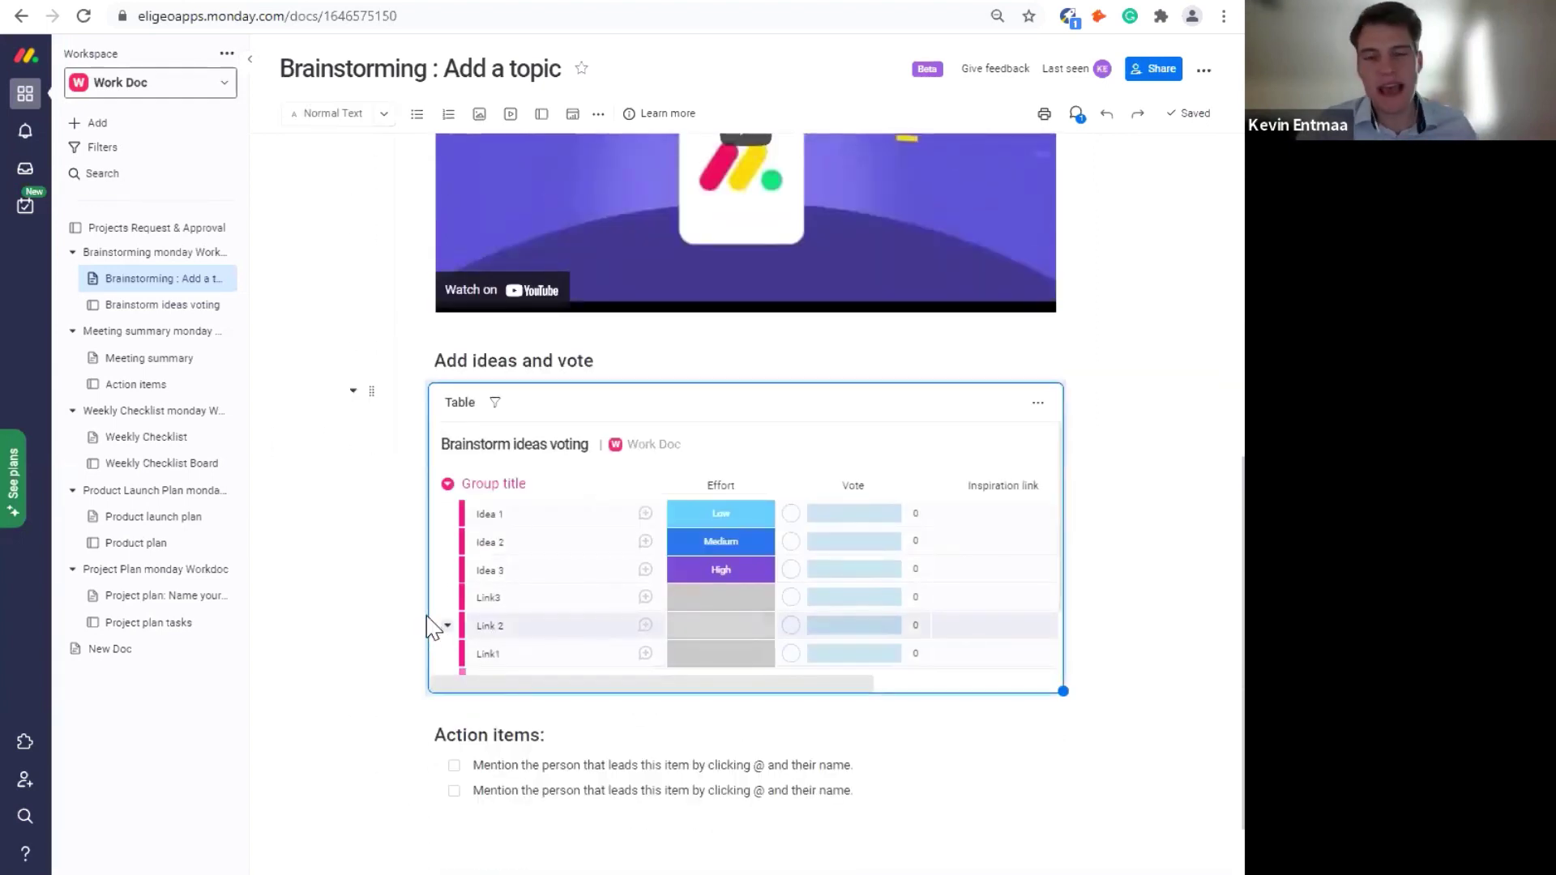
pyautogui.click(539, 715)
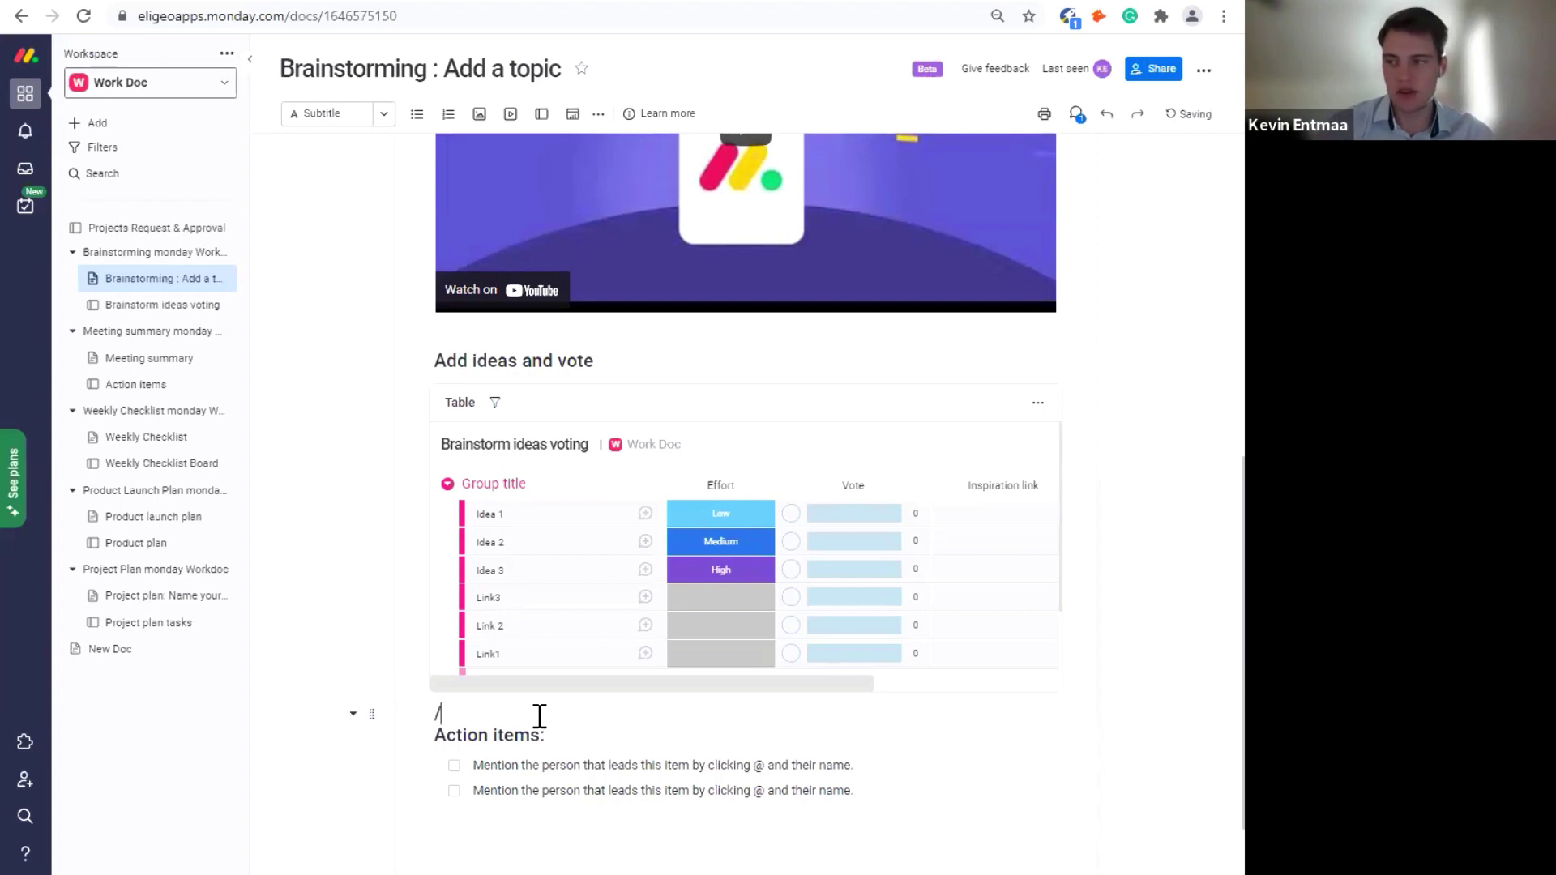
pyautogui.write('/')
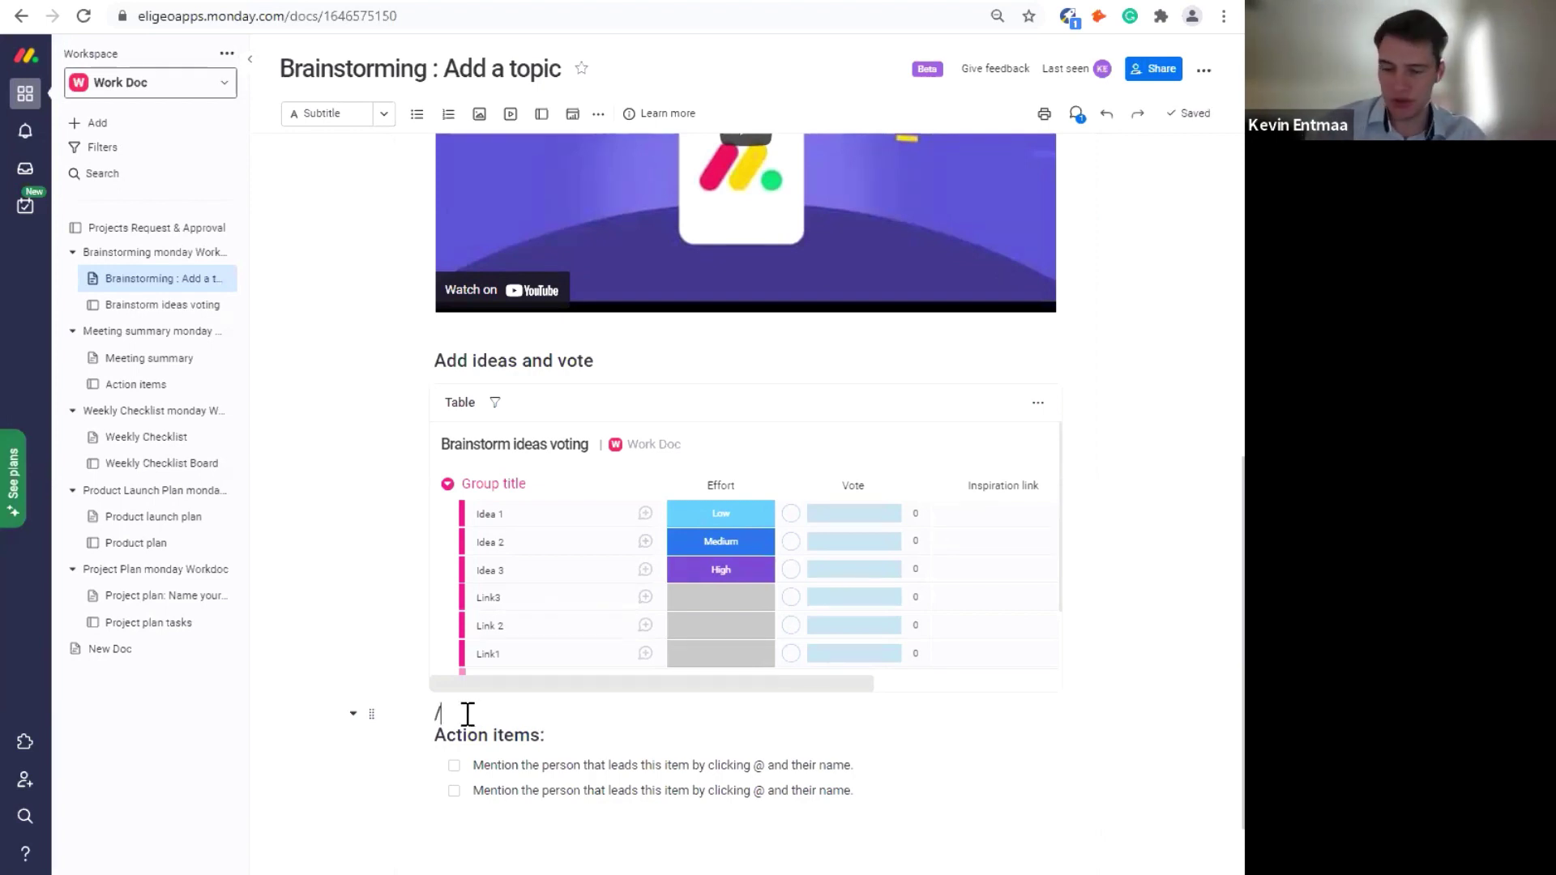
pyautogui.press('BackSpace')
pyautogui.press('Return')
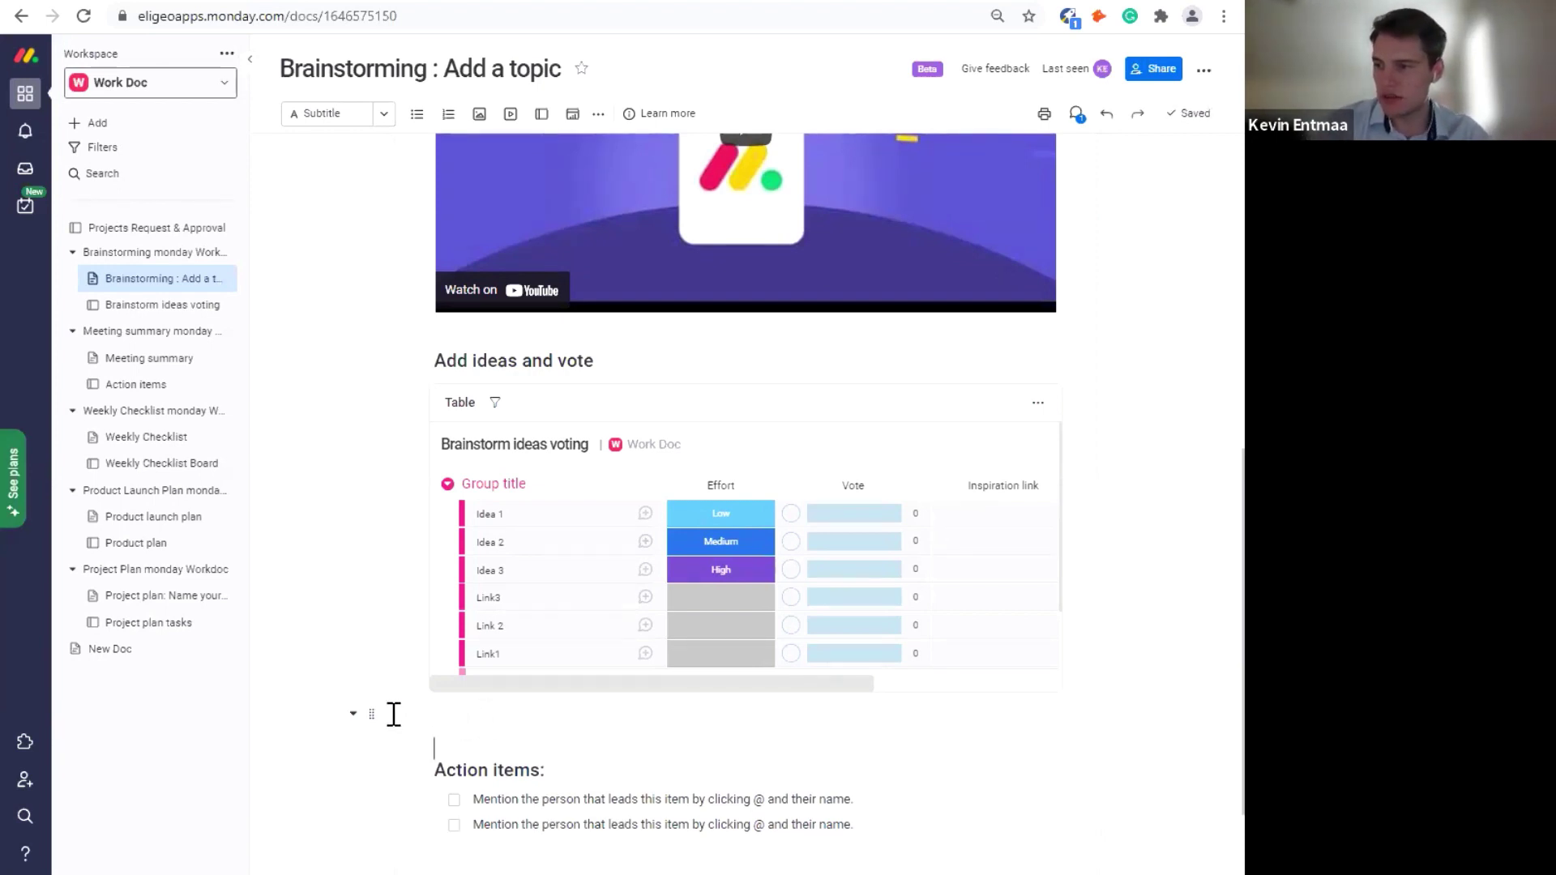
pyautogui.click(446, 714)
pyautogui.write('/')
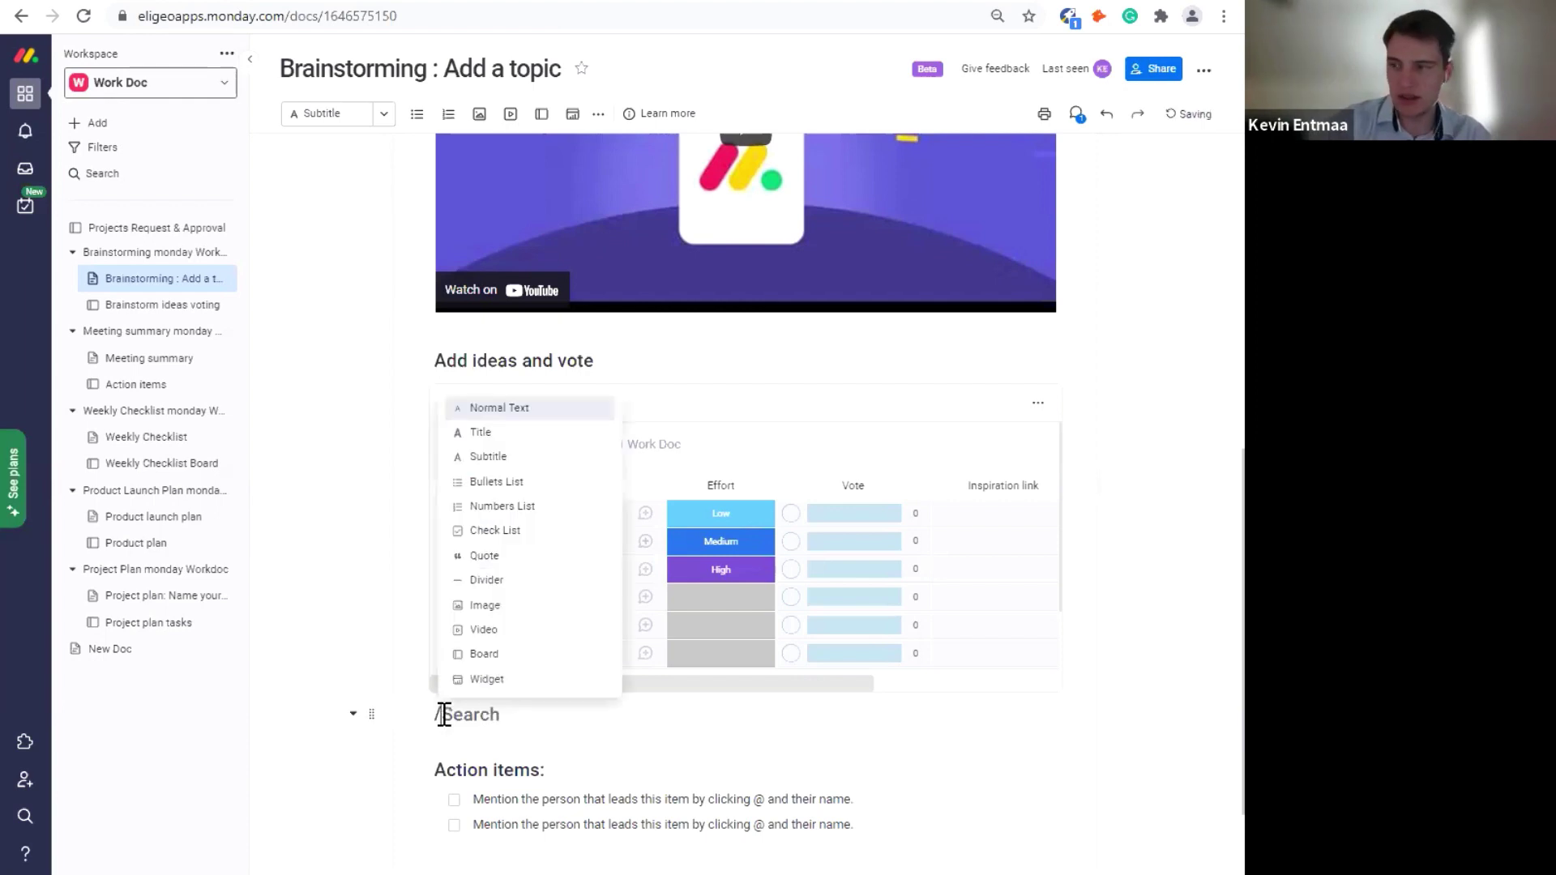
pyautogui.click(482, 654)
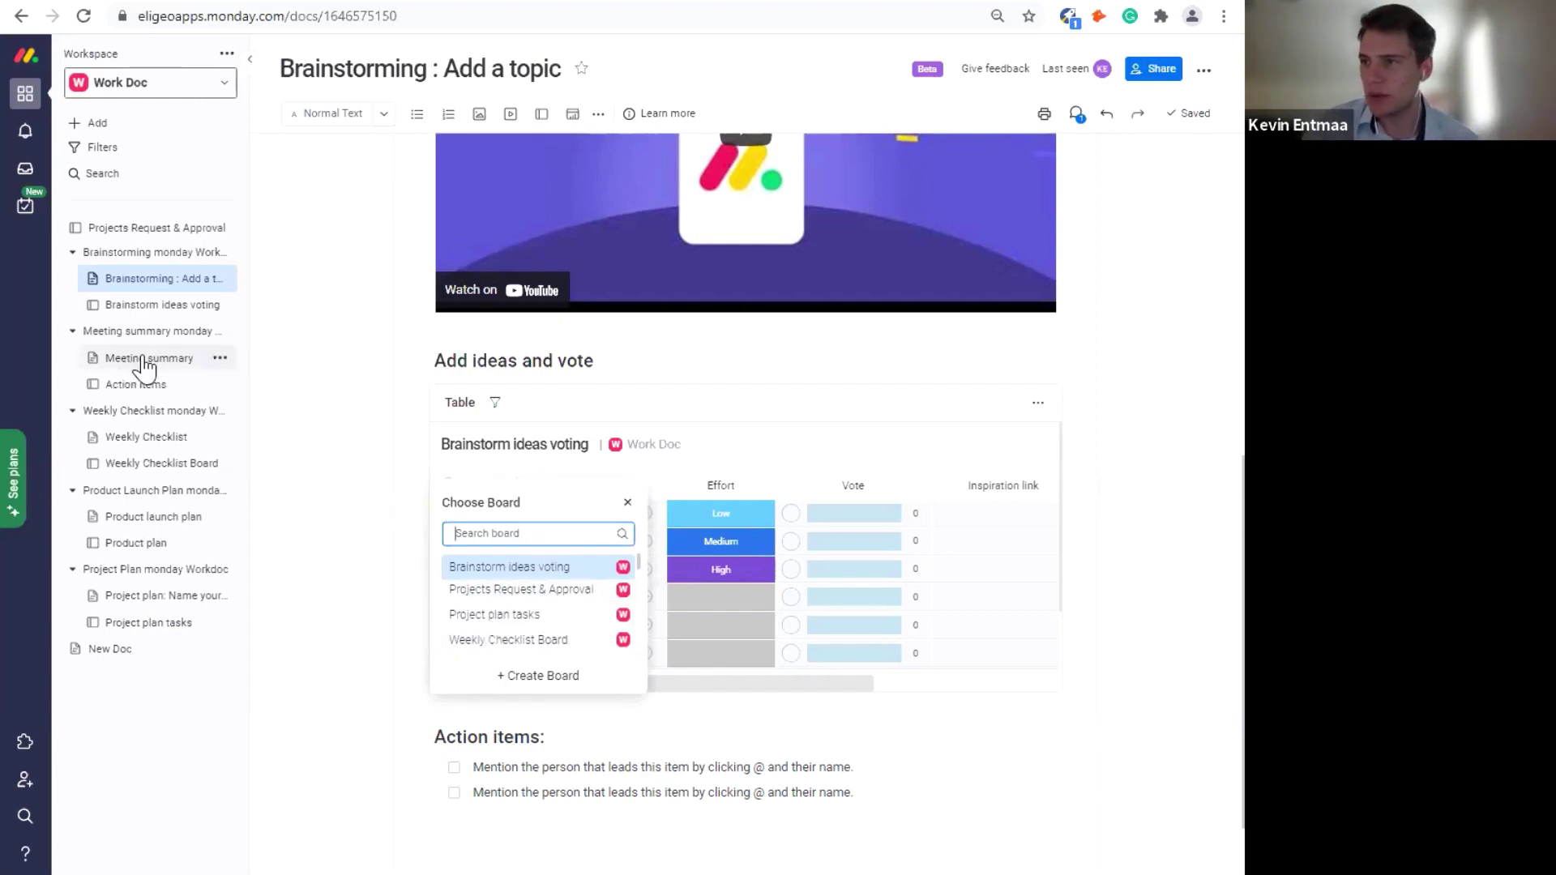
pyautogui.scroll(-2, 521, 618)
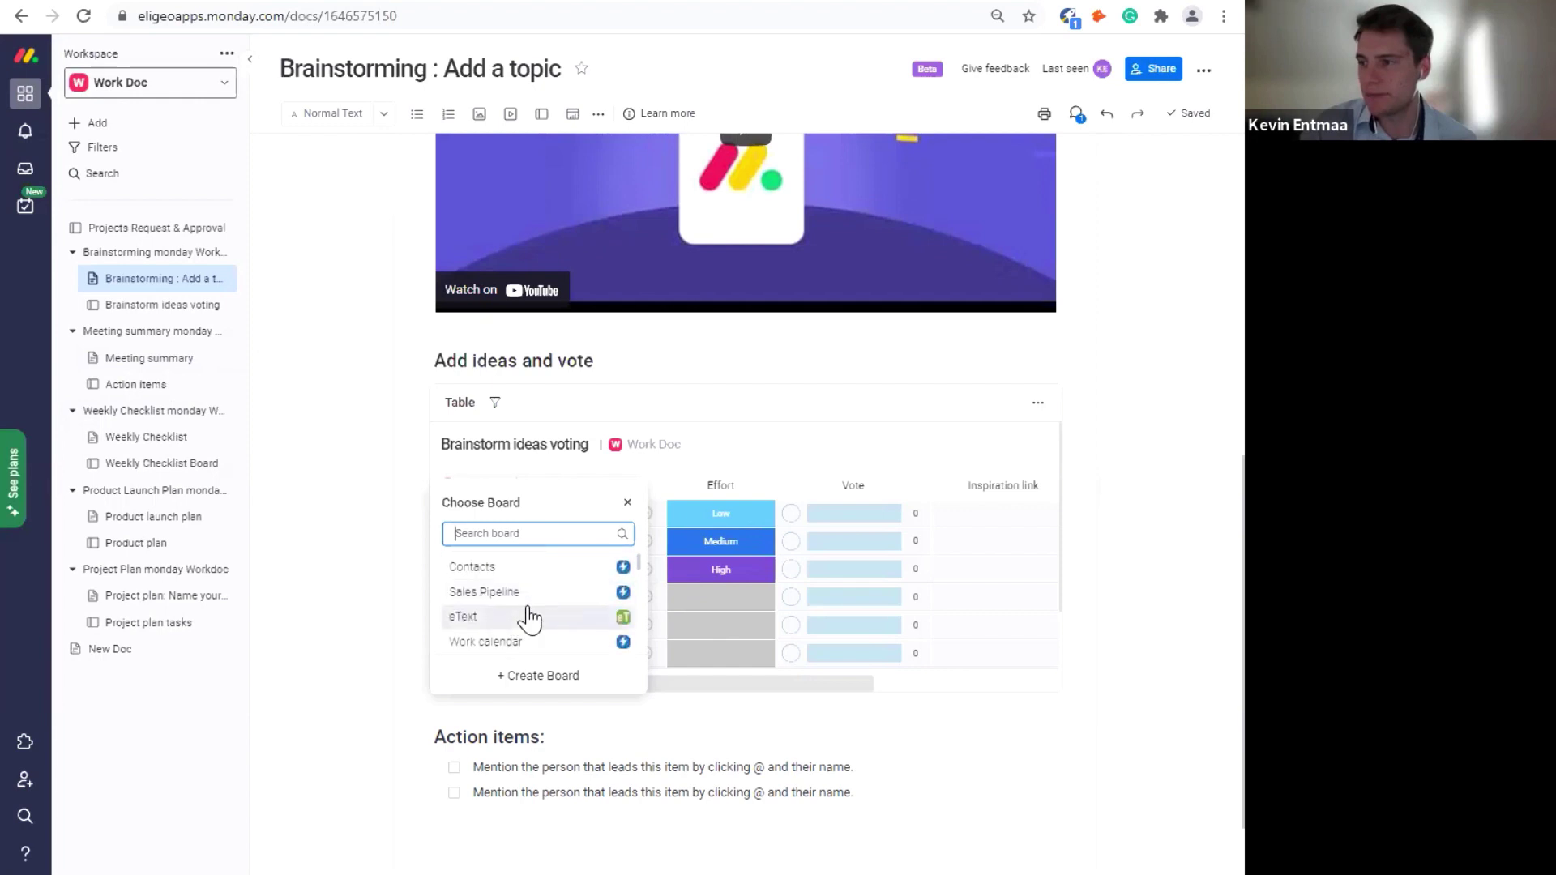
pyautogui.scroll(2, 531, 620)
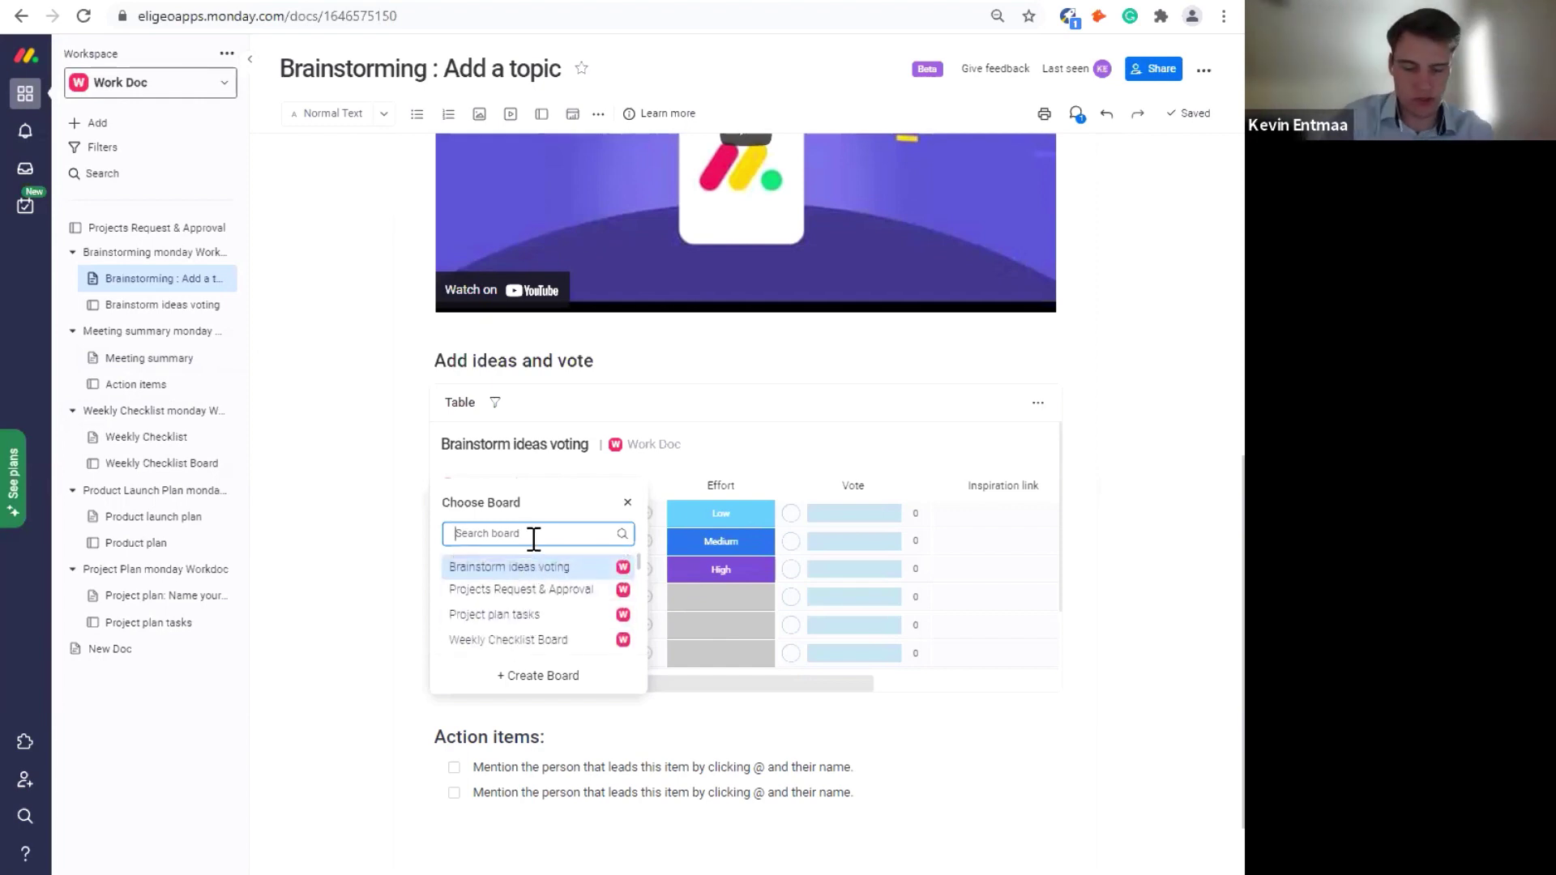
pyautogui.write('mee')
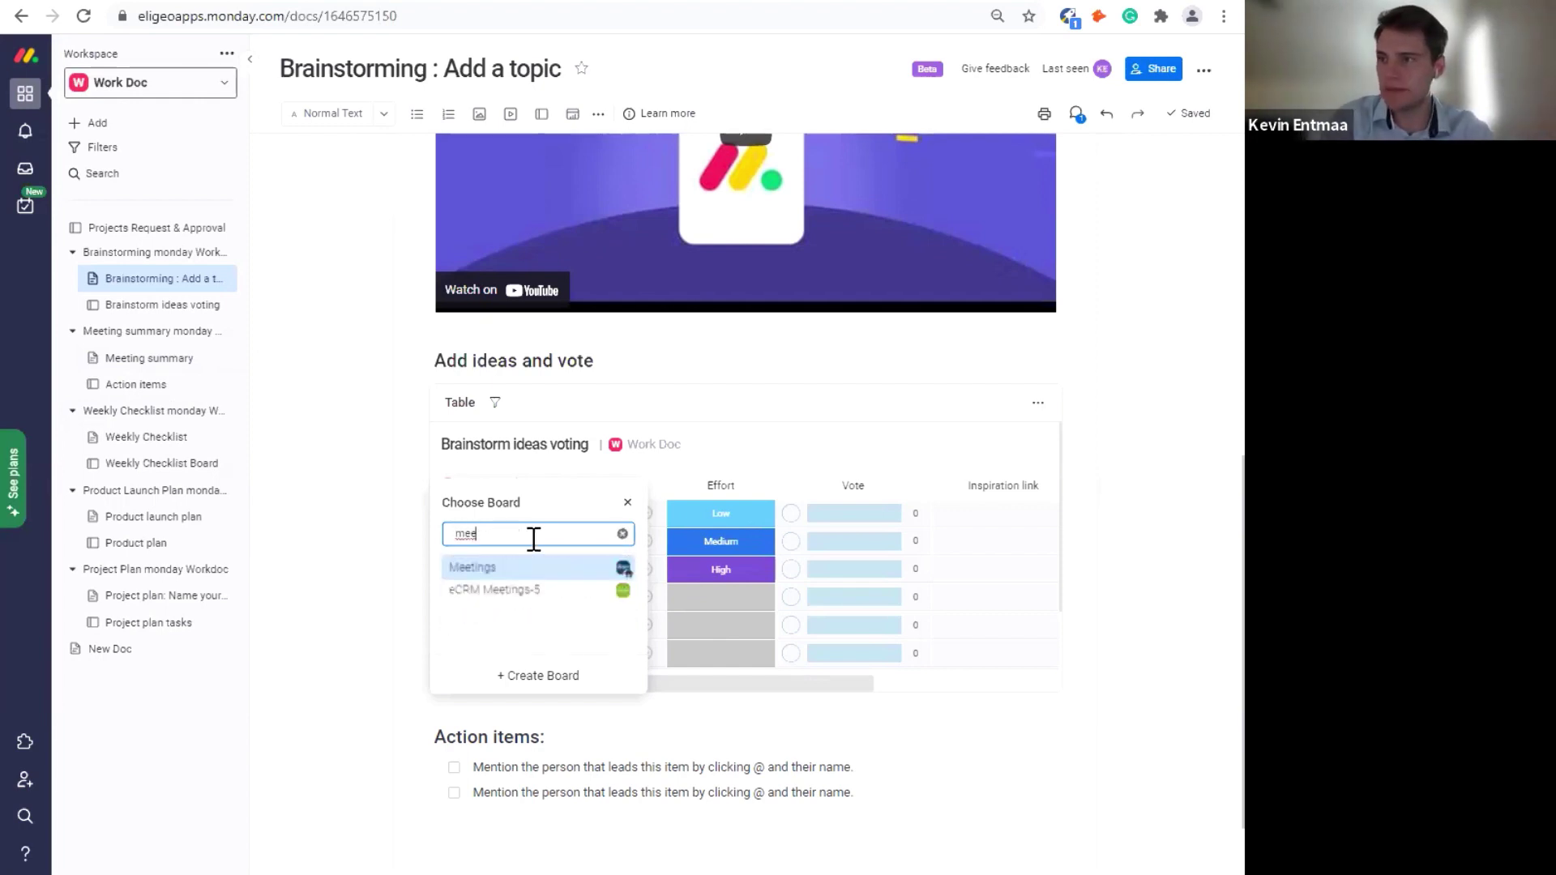
pyautogui.press('BackSpace')
pyautogui.press('BackSpace')
pyautogui.press('BackSpace')
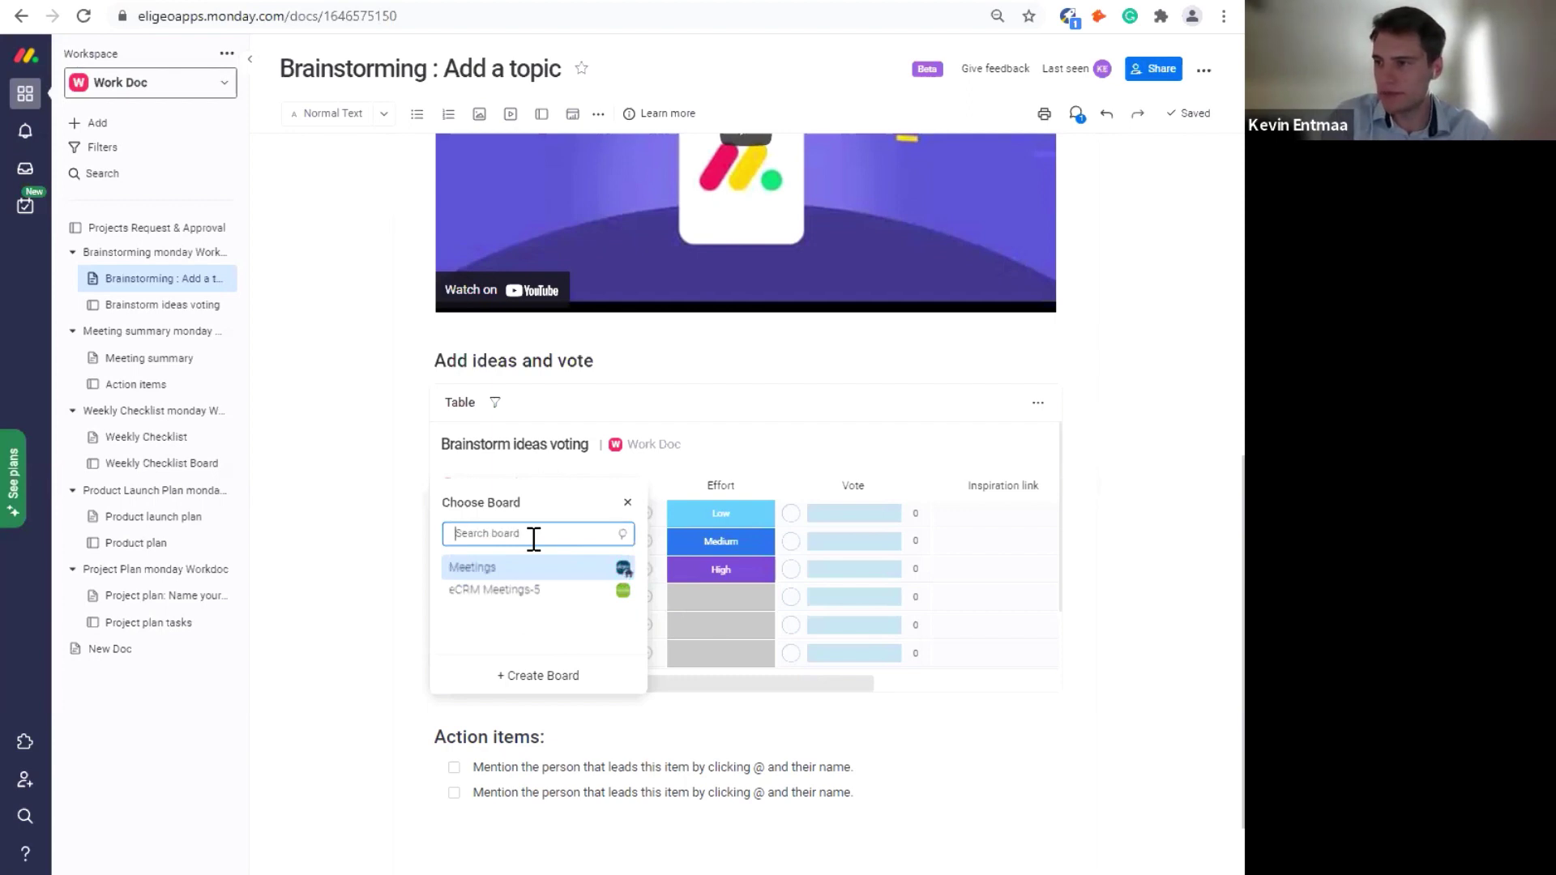
# - Find the board "Action items" and embed it in the new block
pyautogui.write('action items')
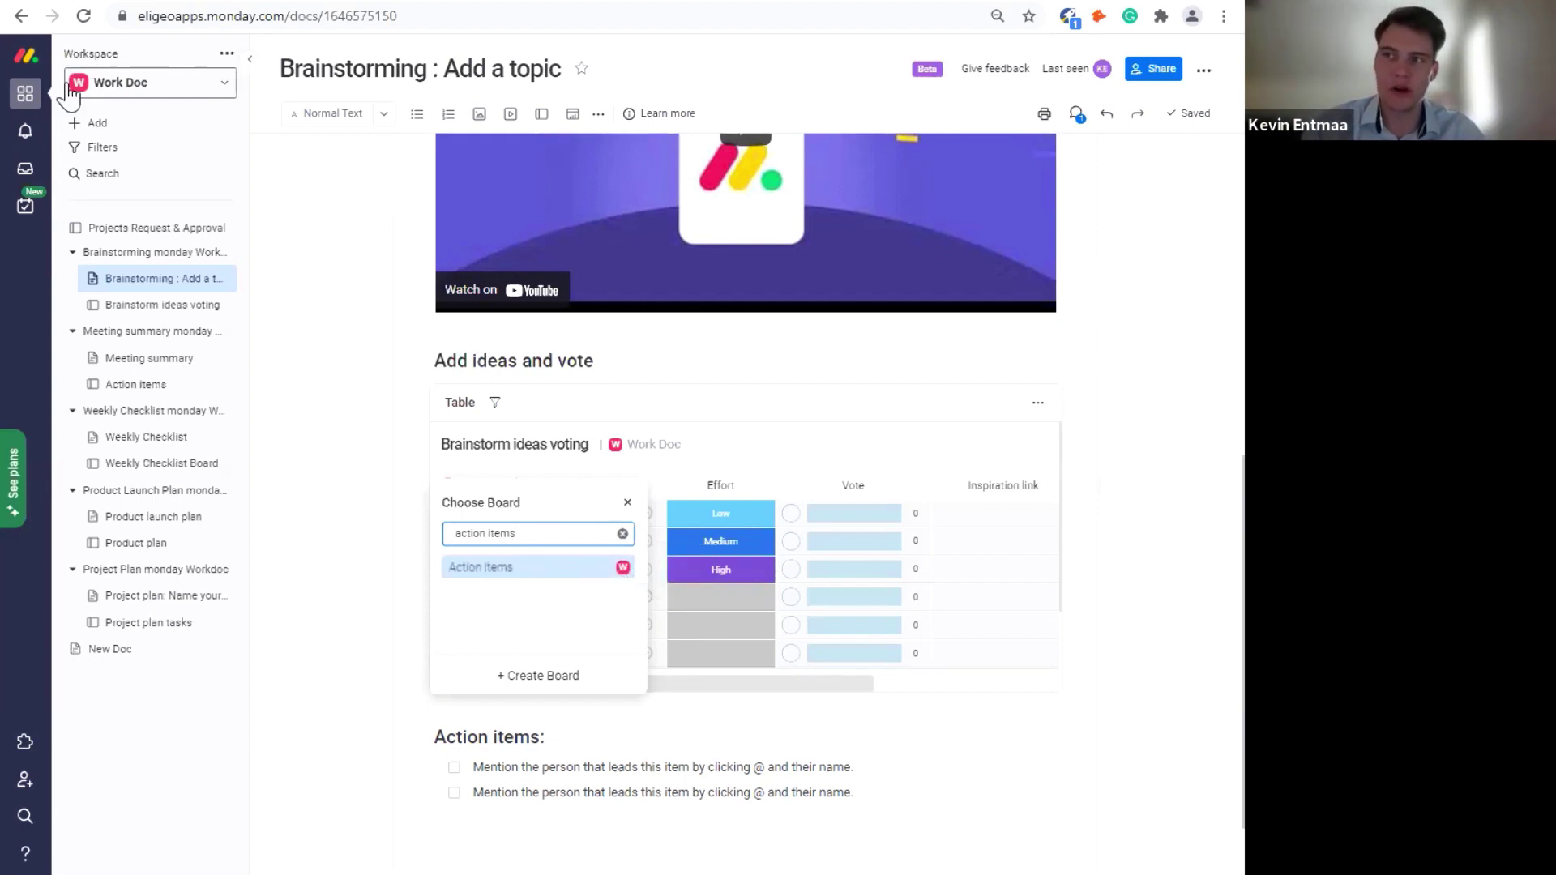
pyautogui.click(496, 571)
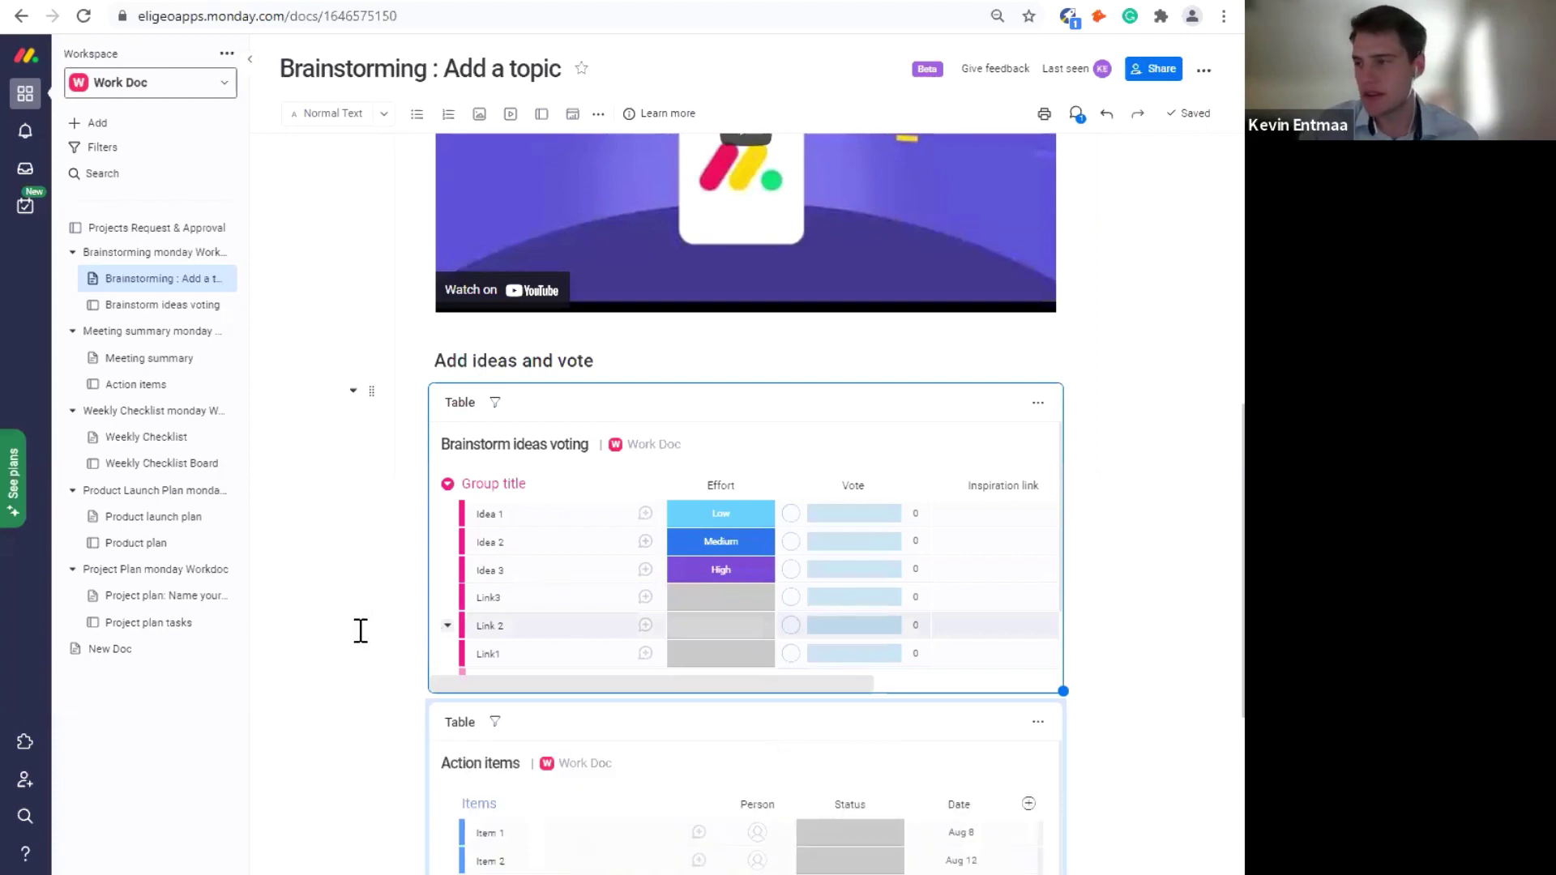
pyautogui.scroll(-4, 381, 705)
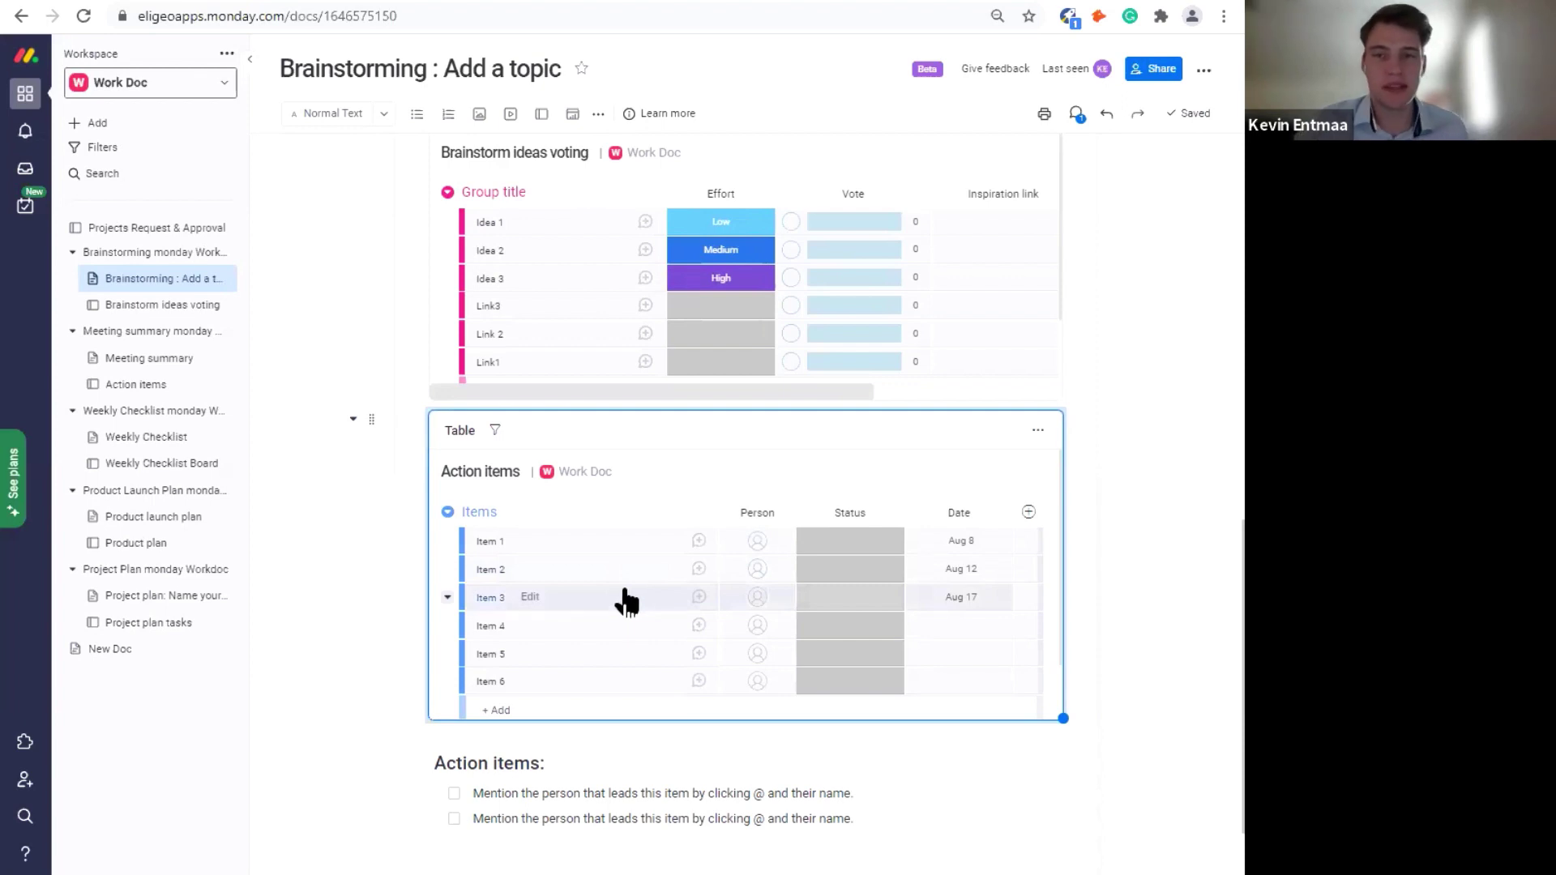
# - View the status options in the embedded Action items table and the details and updates of Item 1
pyautogui.click(845, 561)
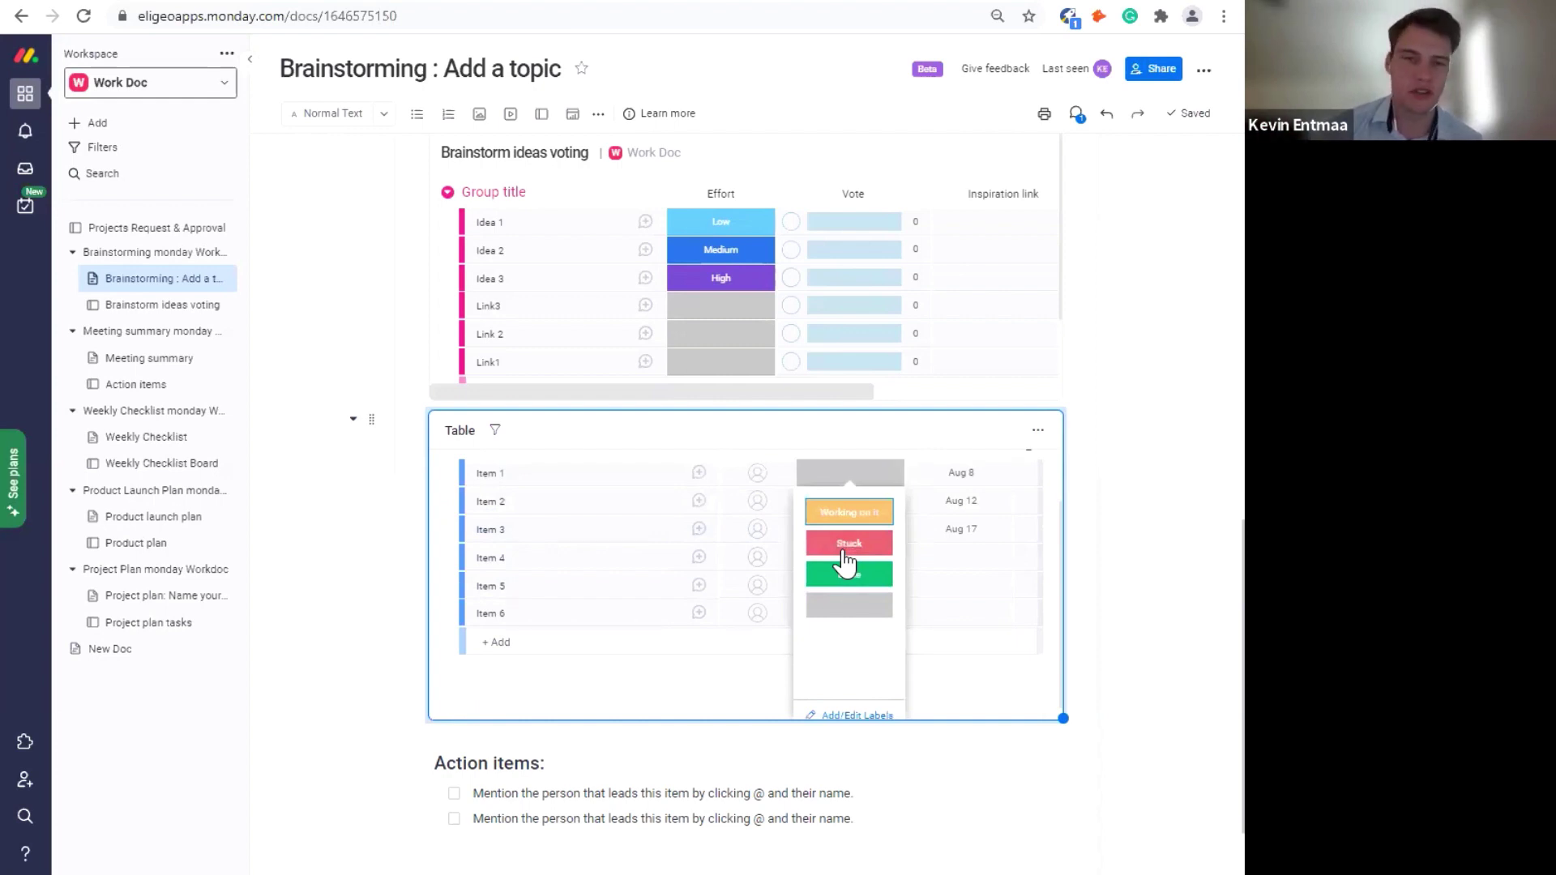
pyautogui.click(644, 703)
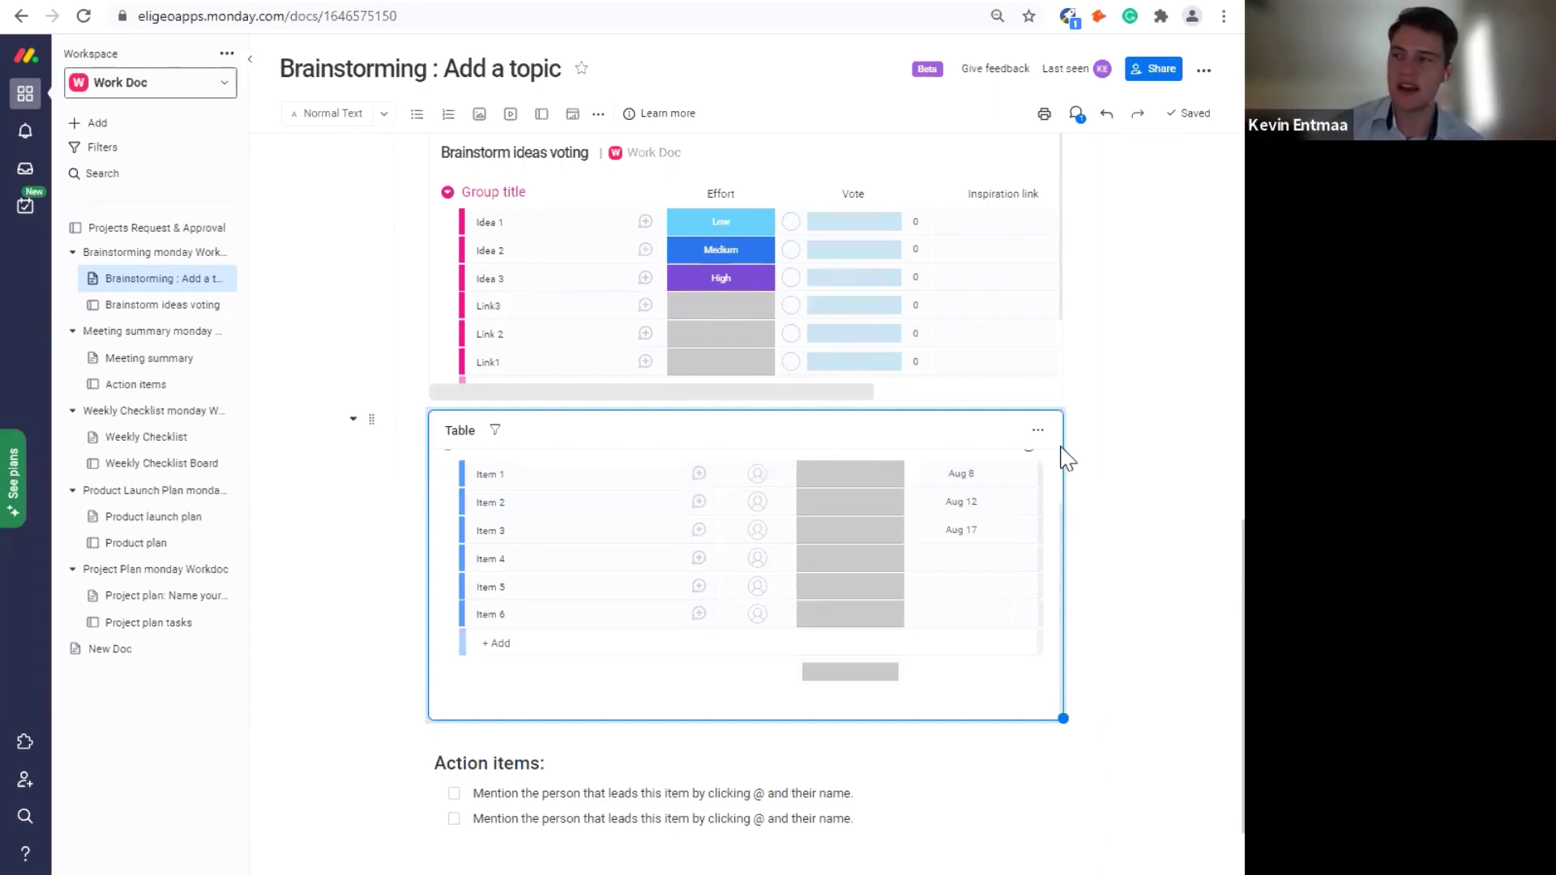
pyautogui.click(699, 476)
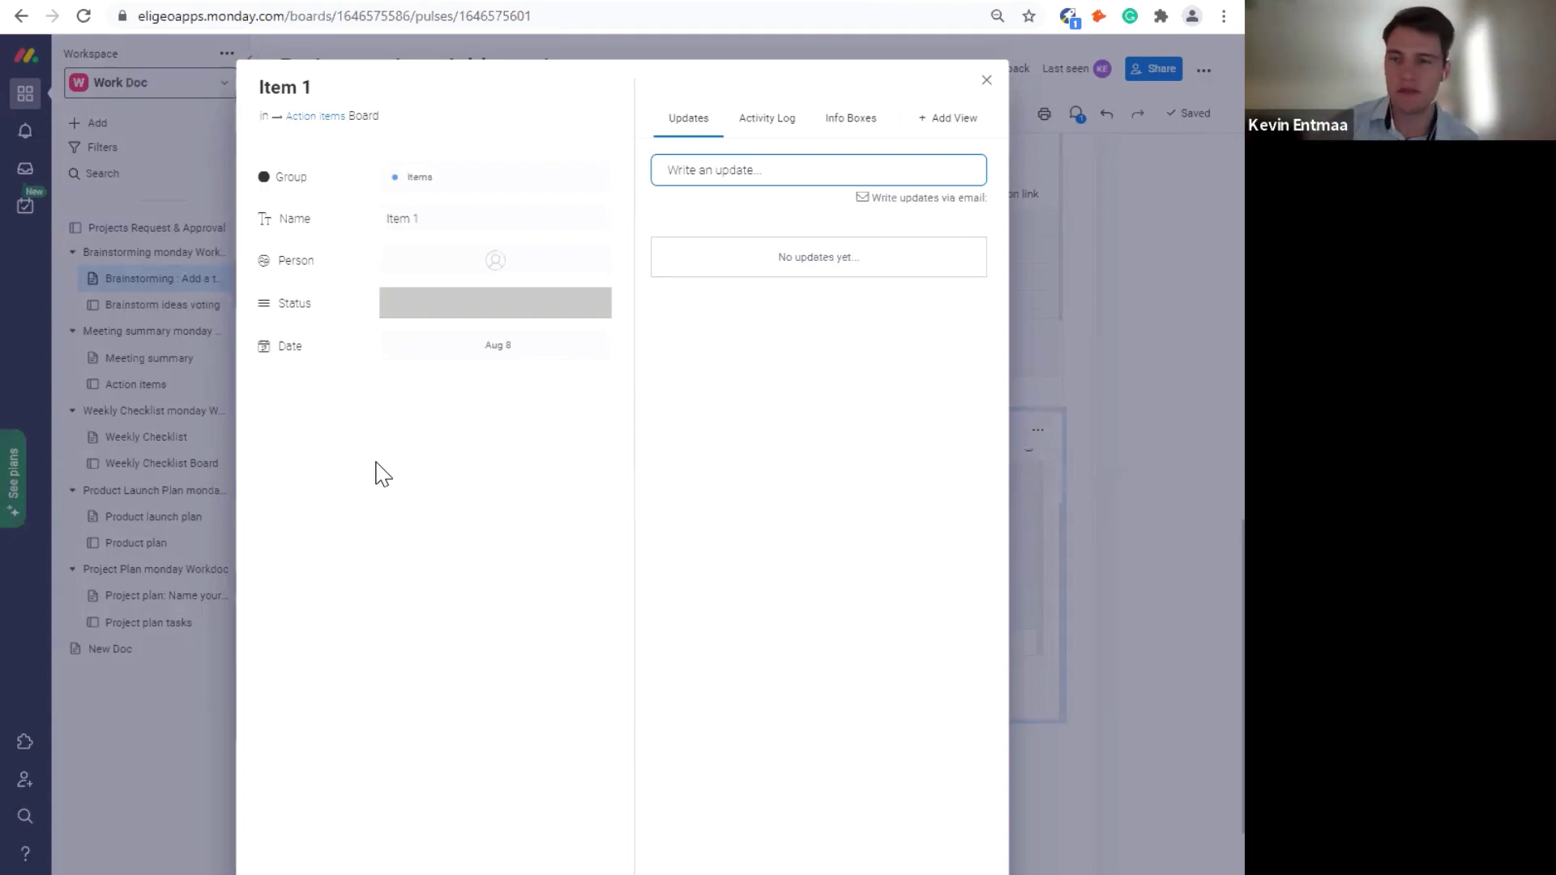
pyautogui.click(985, 79)
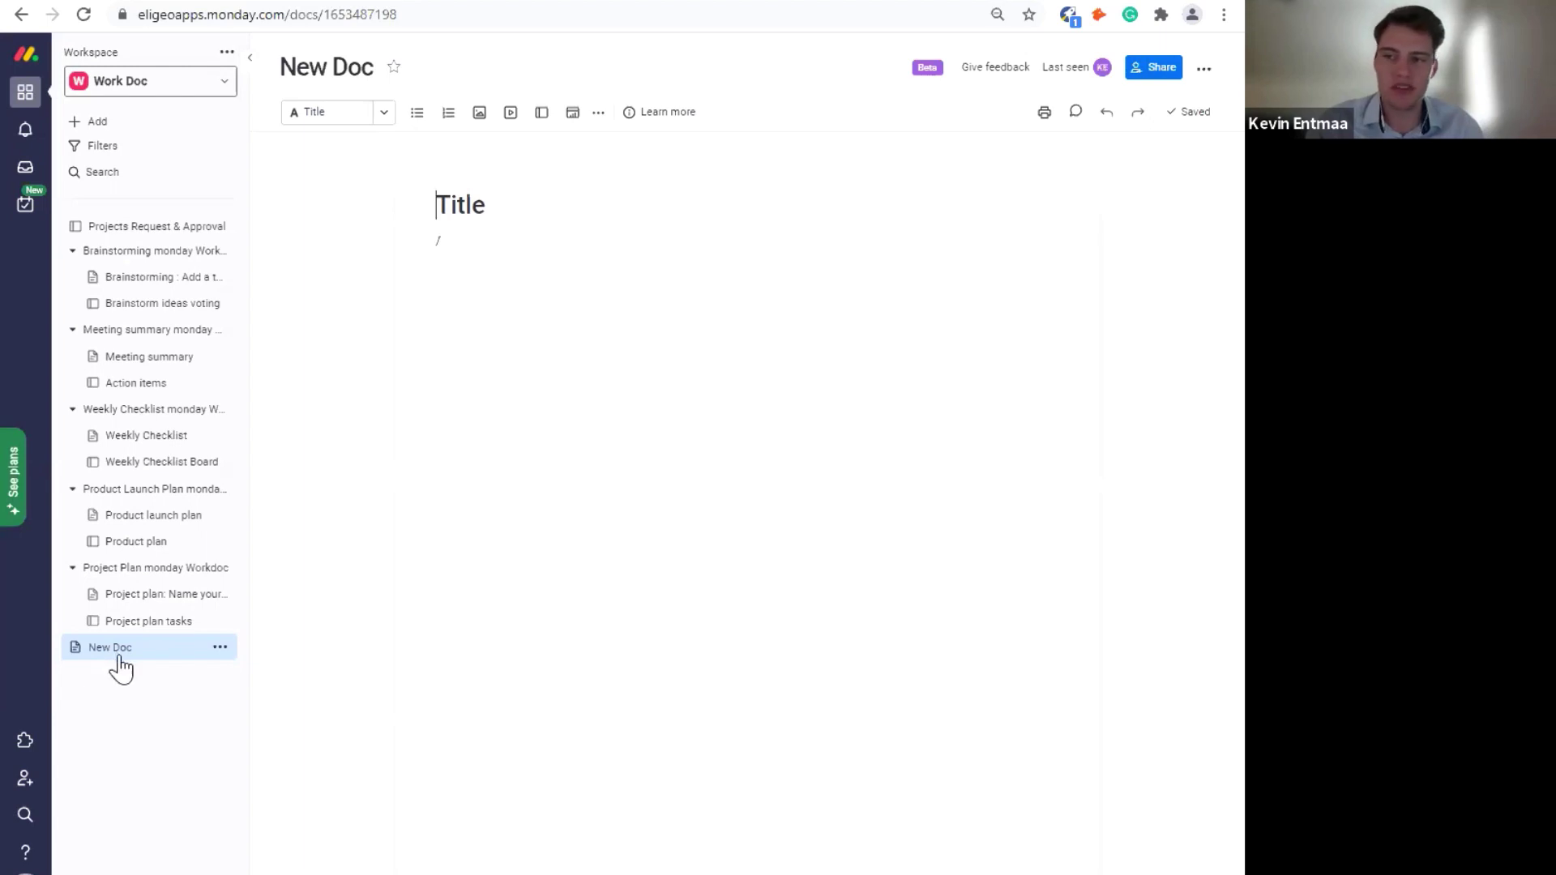
# - Create a new doc in the Files cell of Idea 1 on the Brainstorm ideas voting board and close it
pyautogui.click(151, 277)
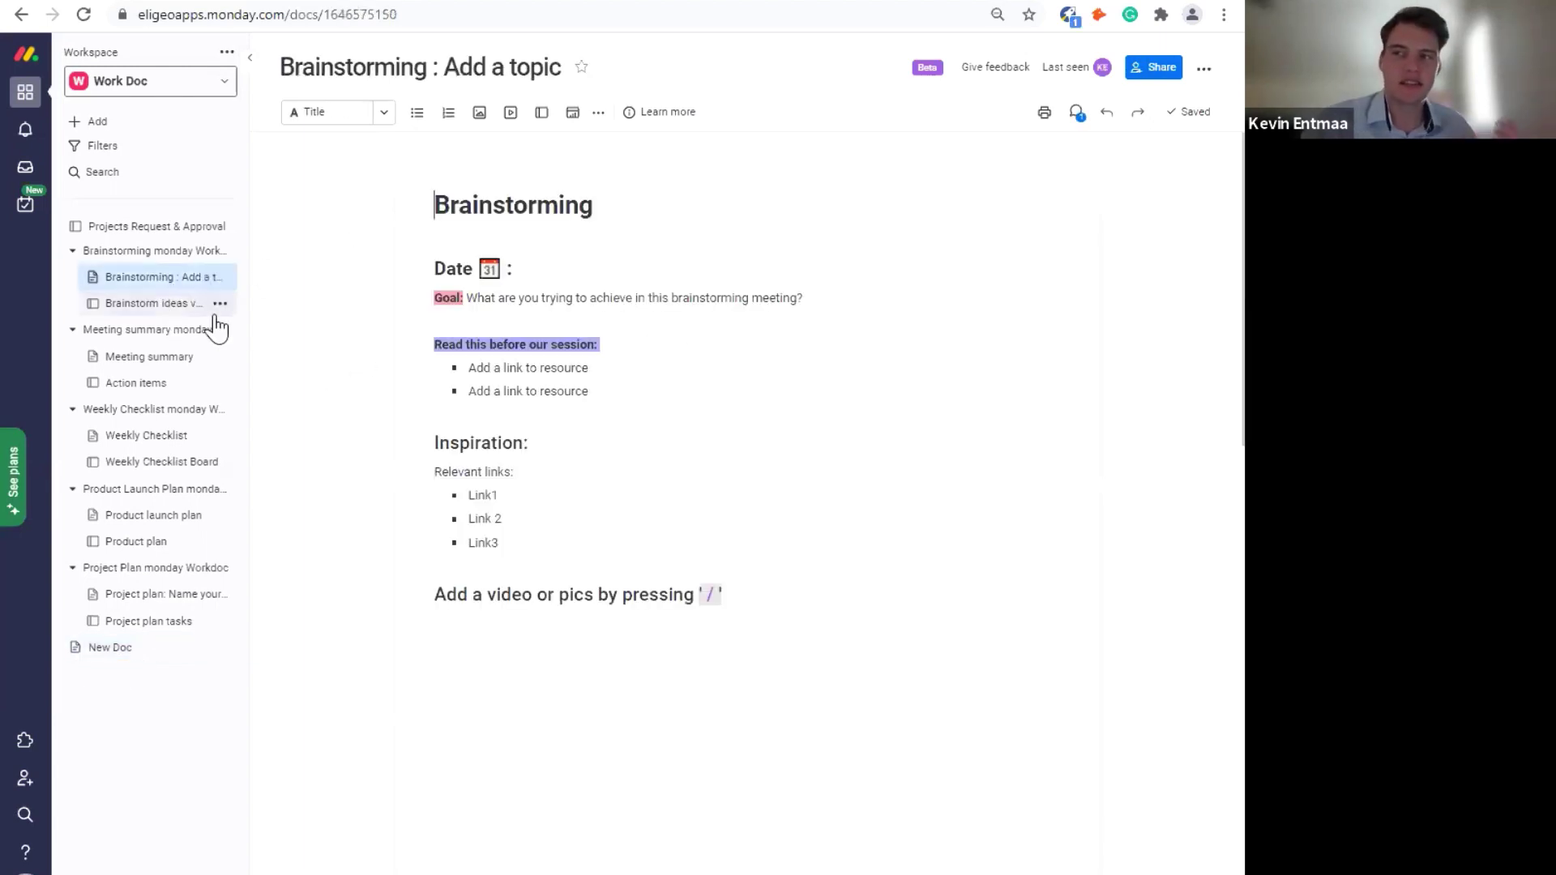
pyautogui.click(134, 306)
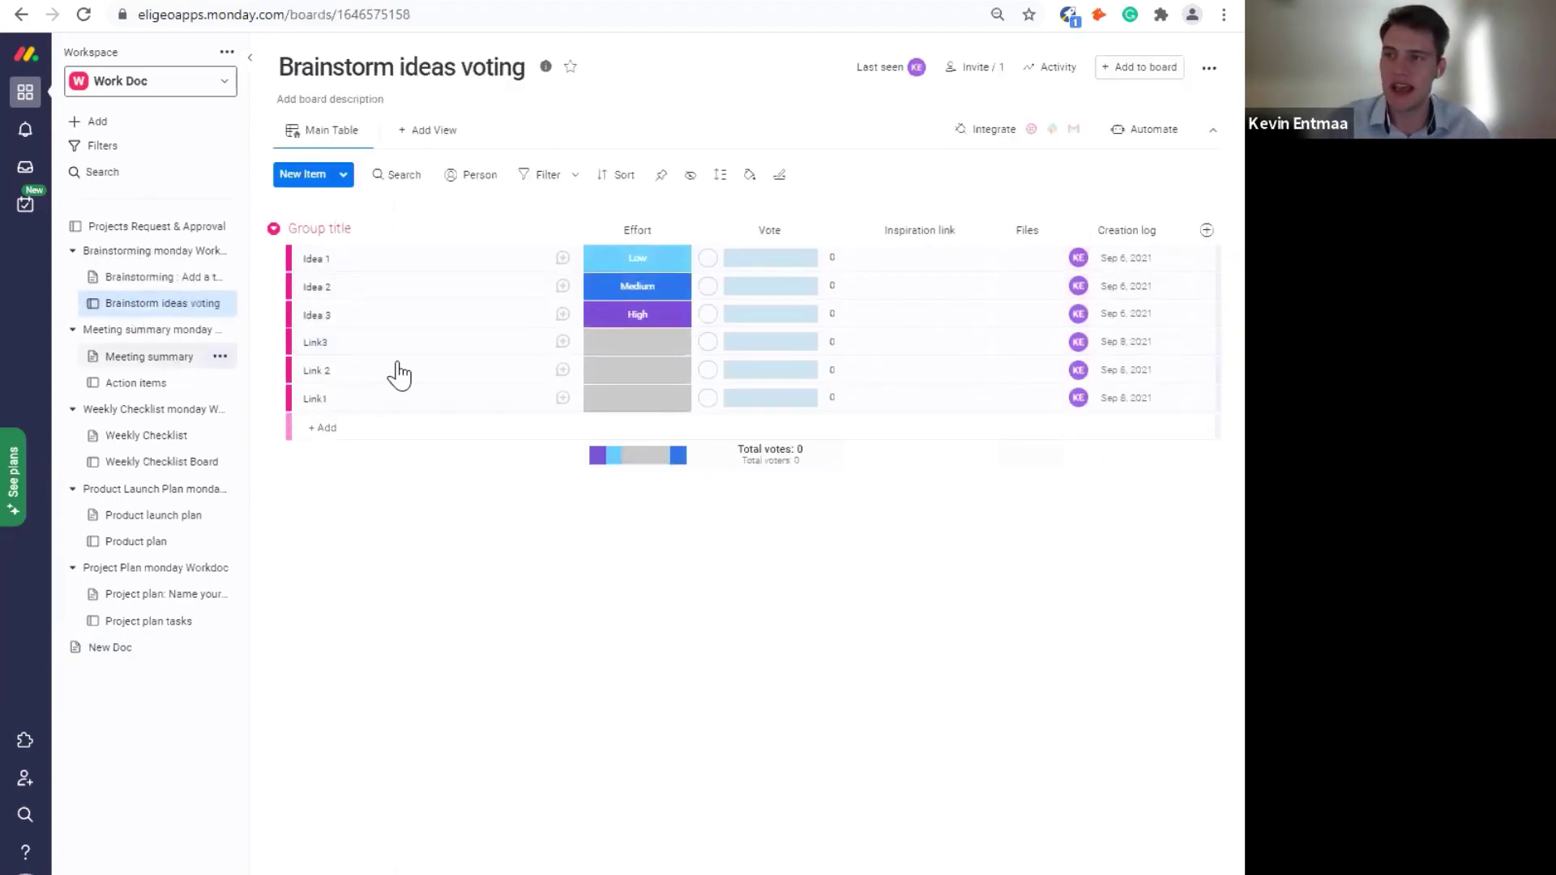
pyautogui.click(1020, 259)
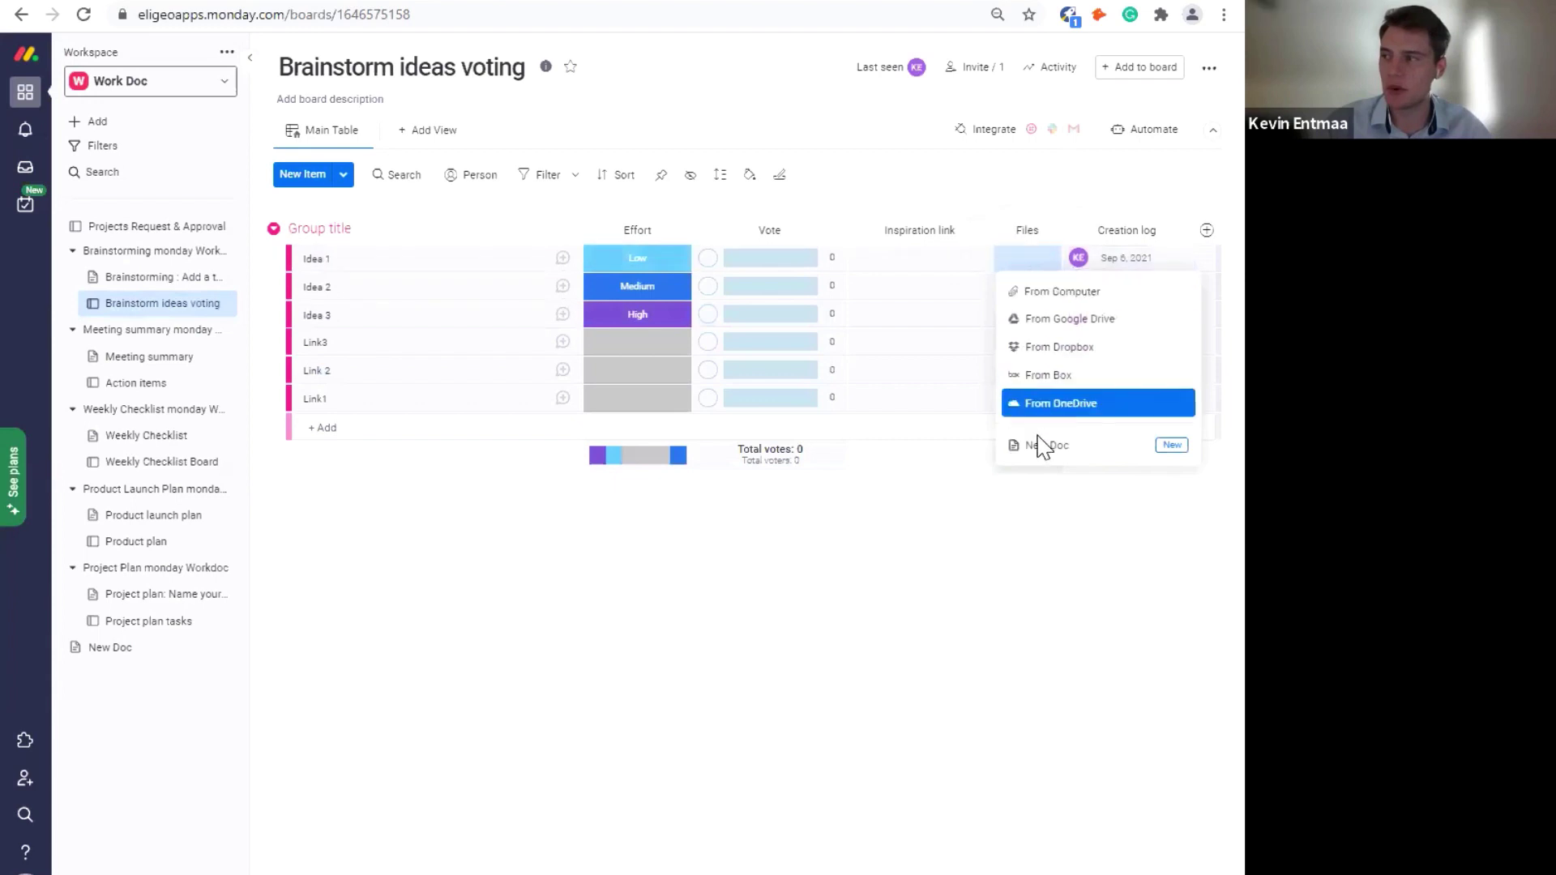
pyautogui.press('Escape')
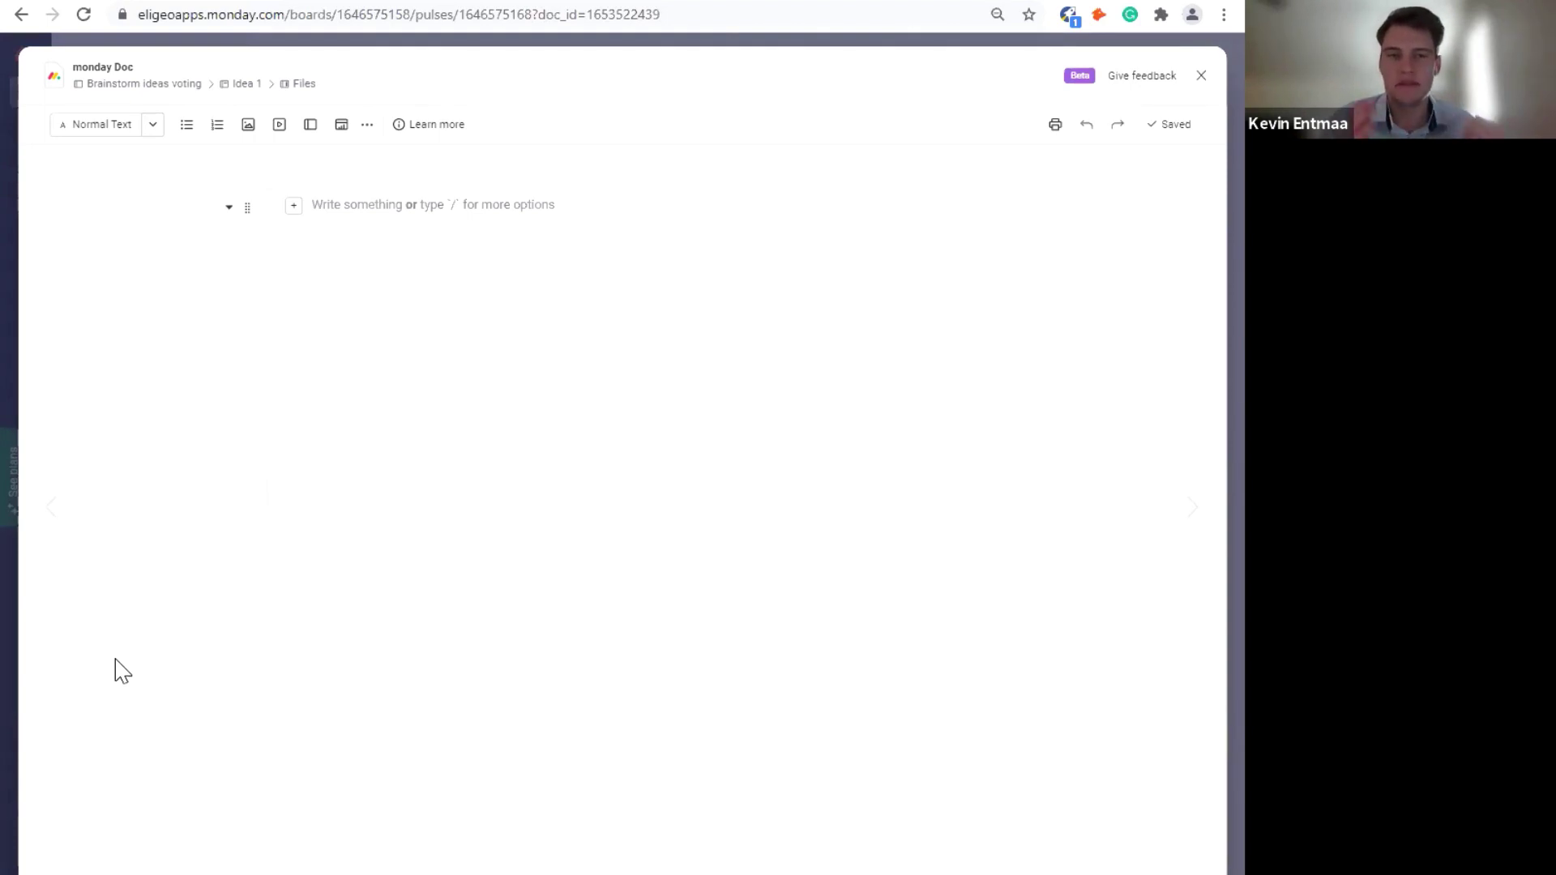
pyautogui.click(1199, 77)
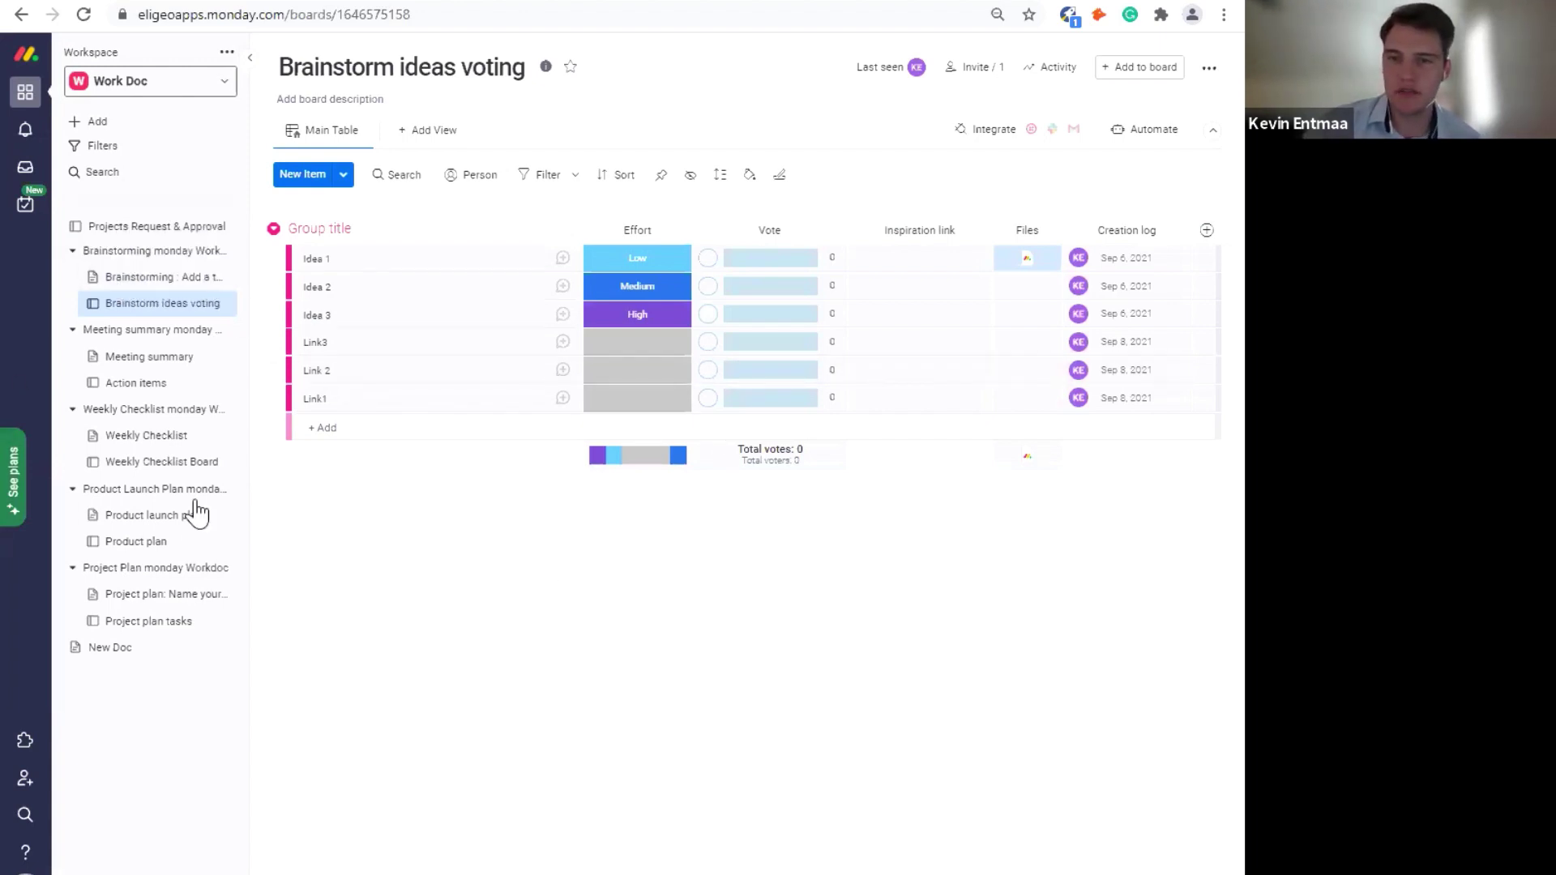
# - Play, mute and pause the "Meet monday workdocs" video in the Brainstorming doc, and review the boards embedded below it
pyautogui.click(128, 279)
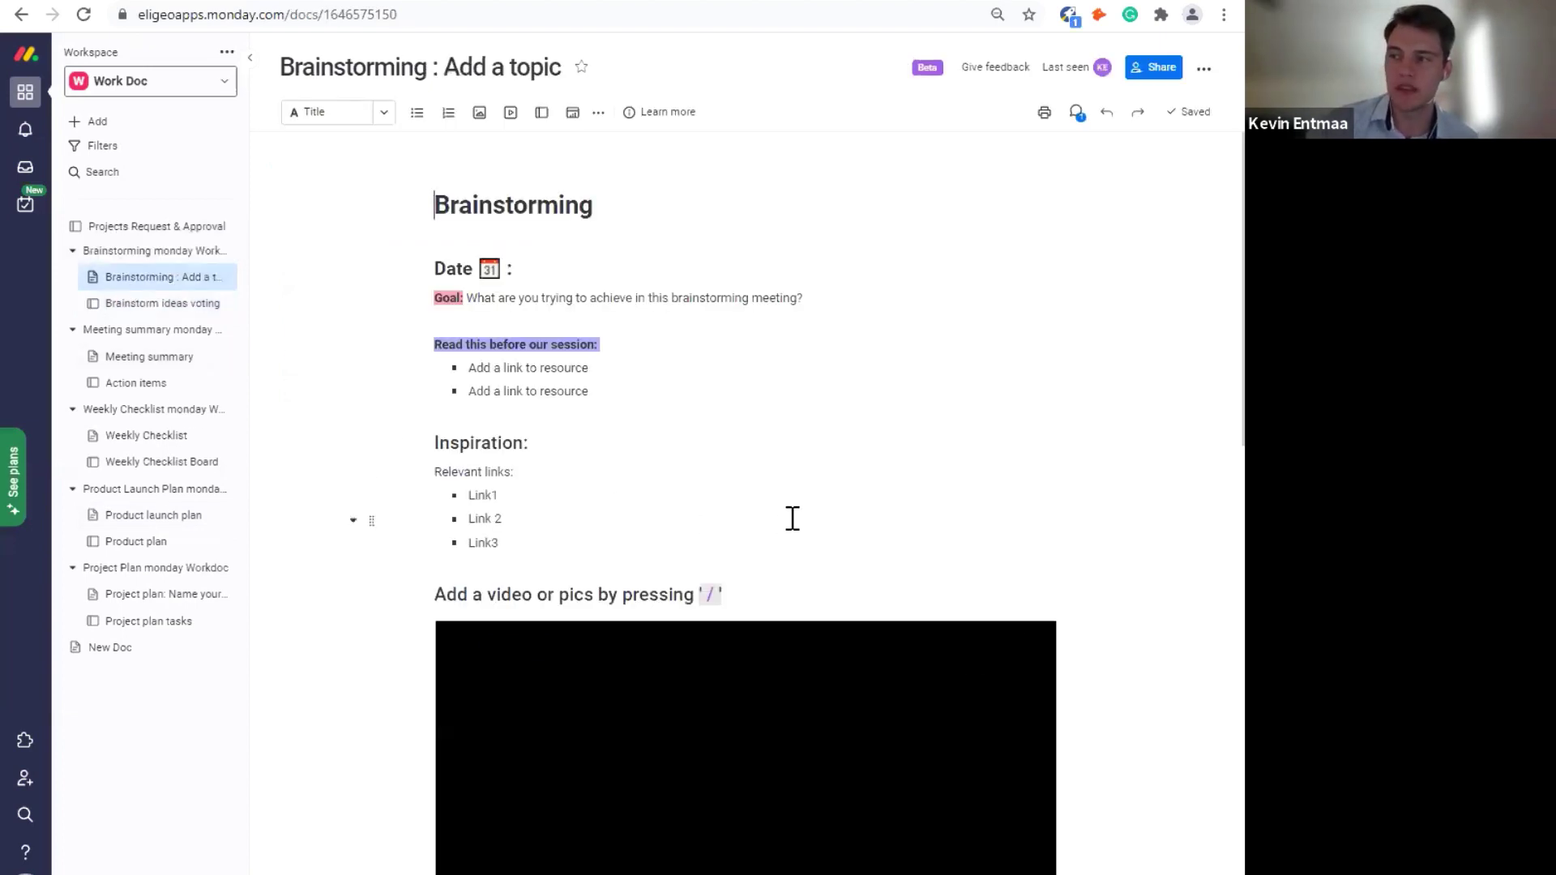
pyautogui.scroll(-3, 688, 495)
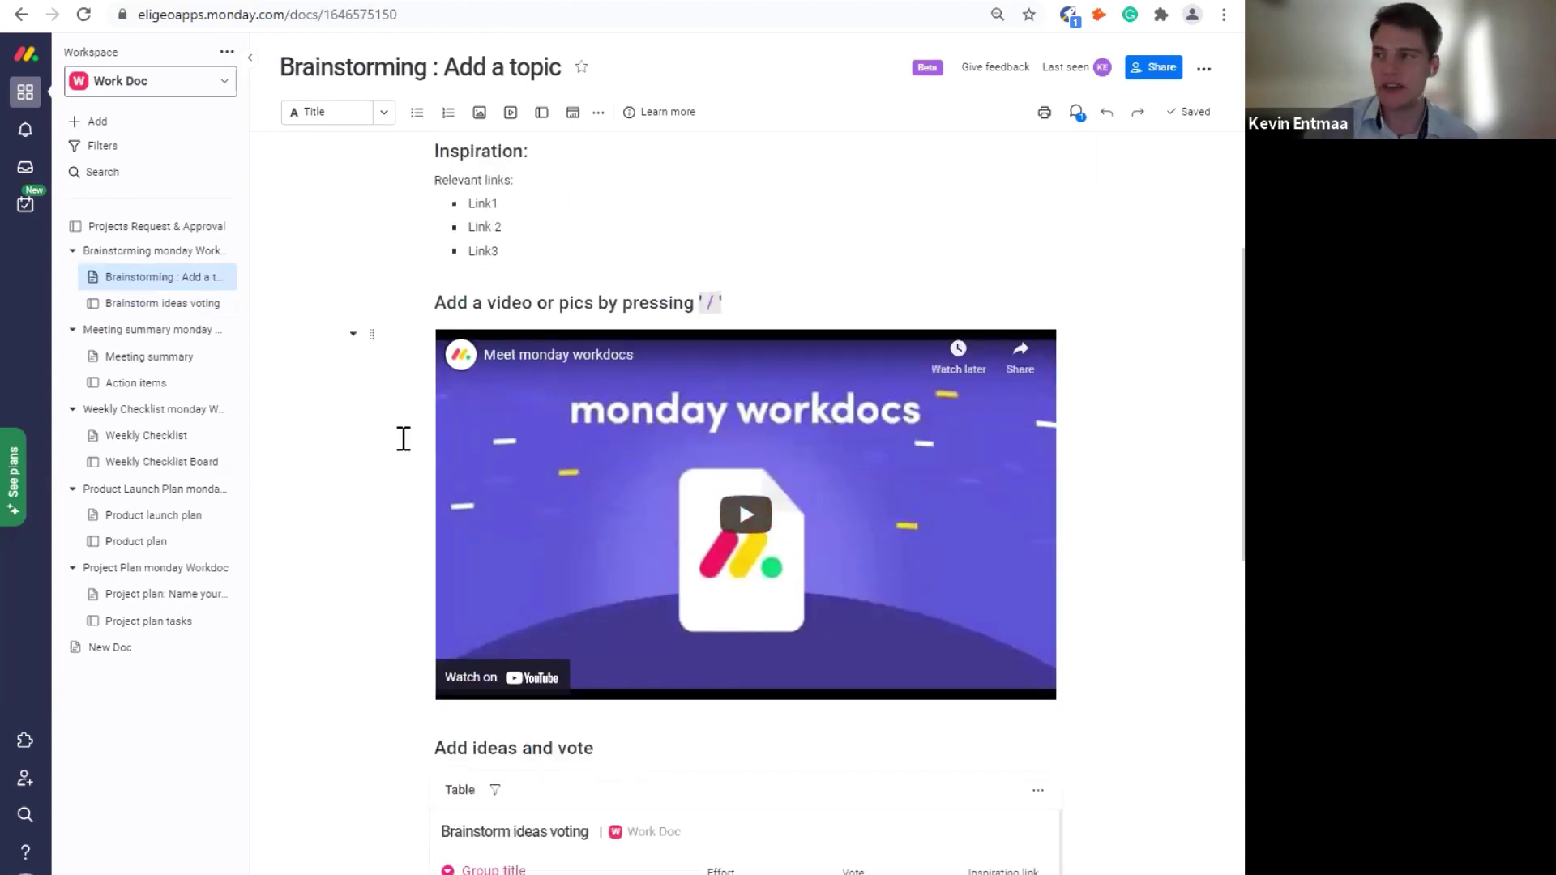
pyautogui.click(581, 409)
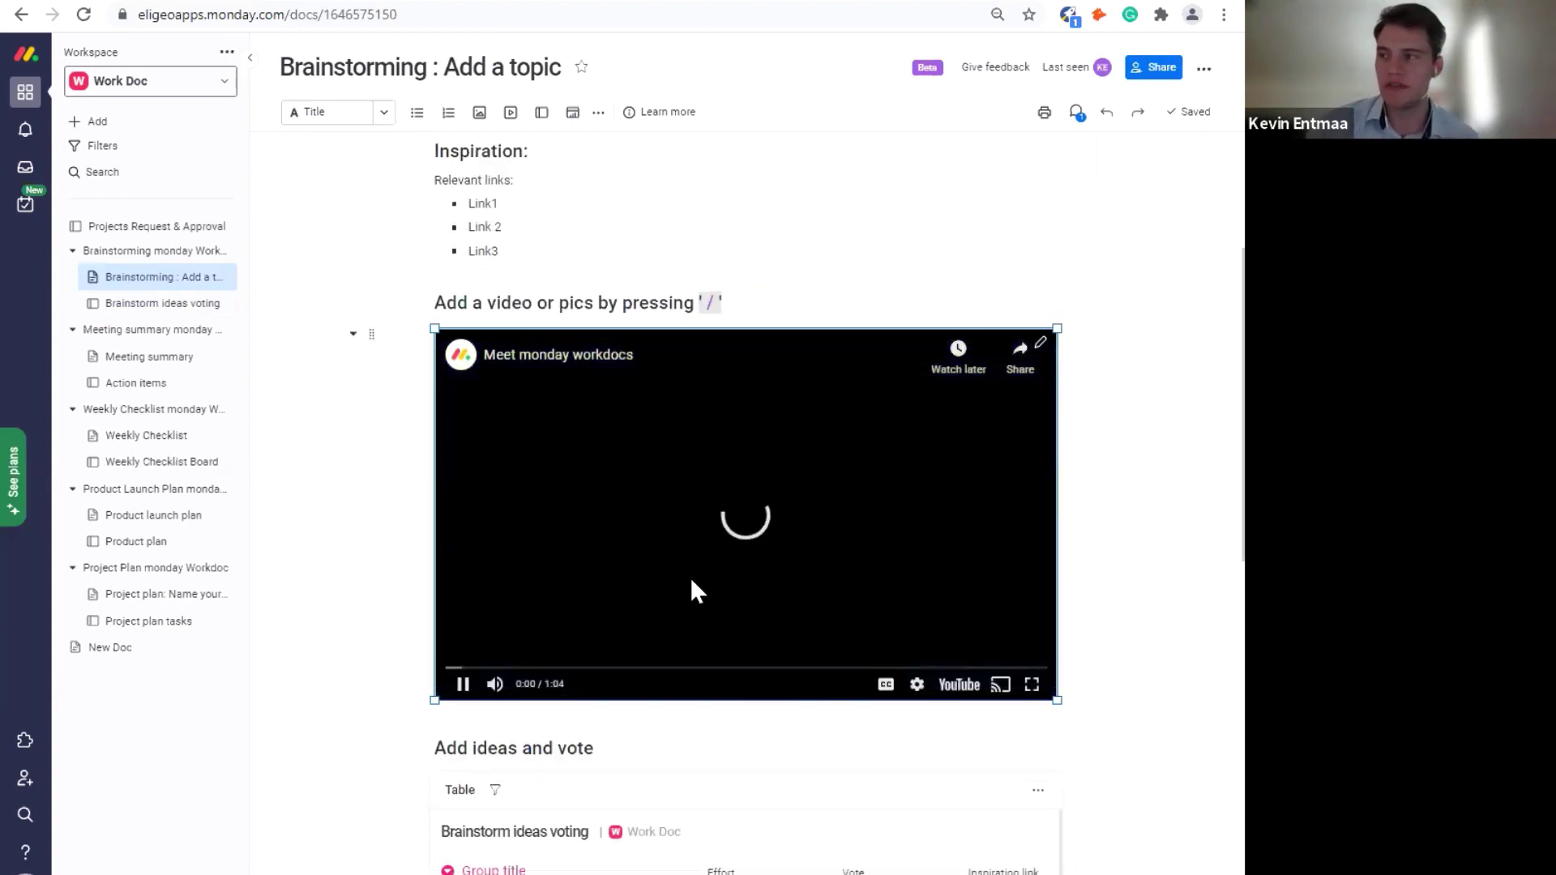
pyautogui.click(494, 684)
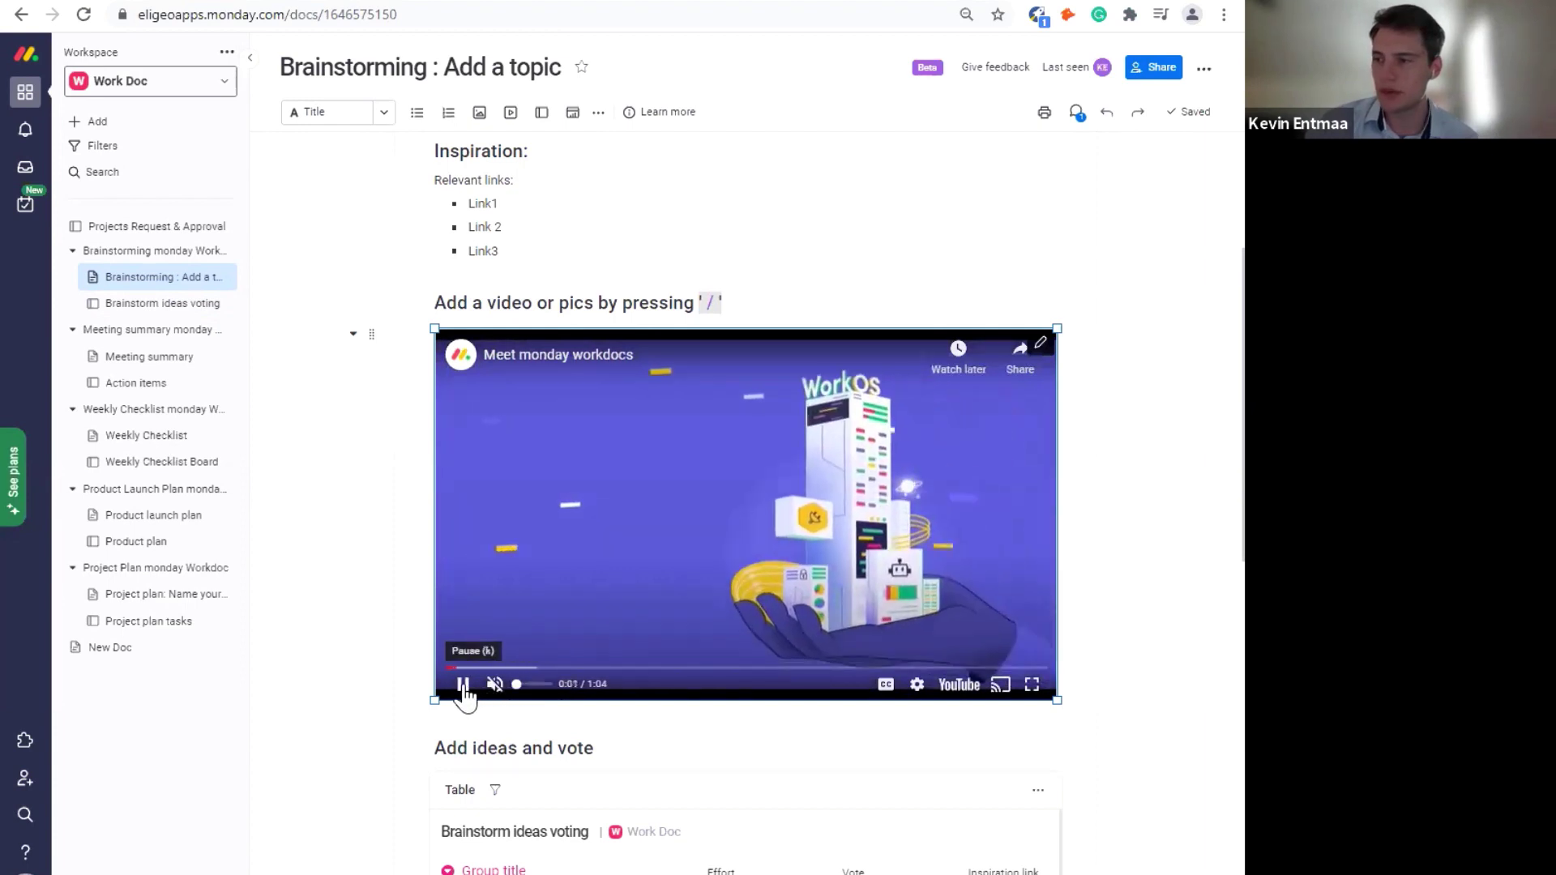
pyautogui.click(462, 683)
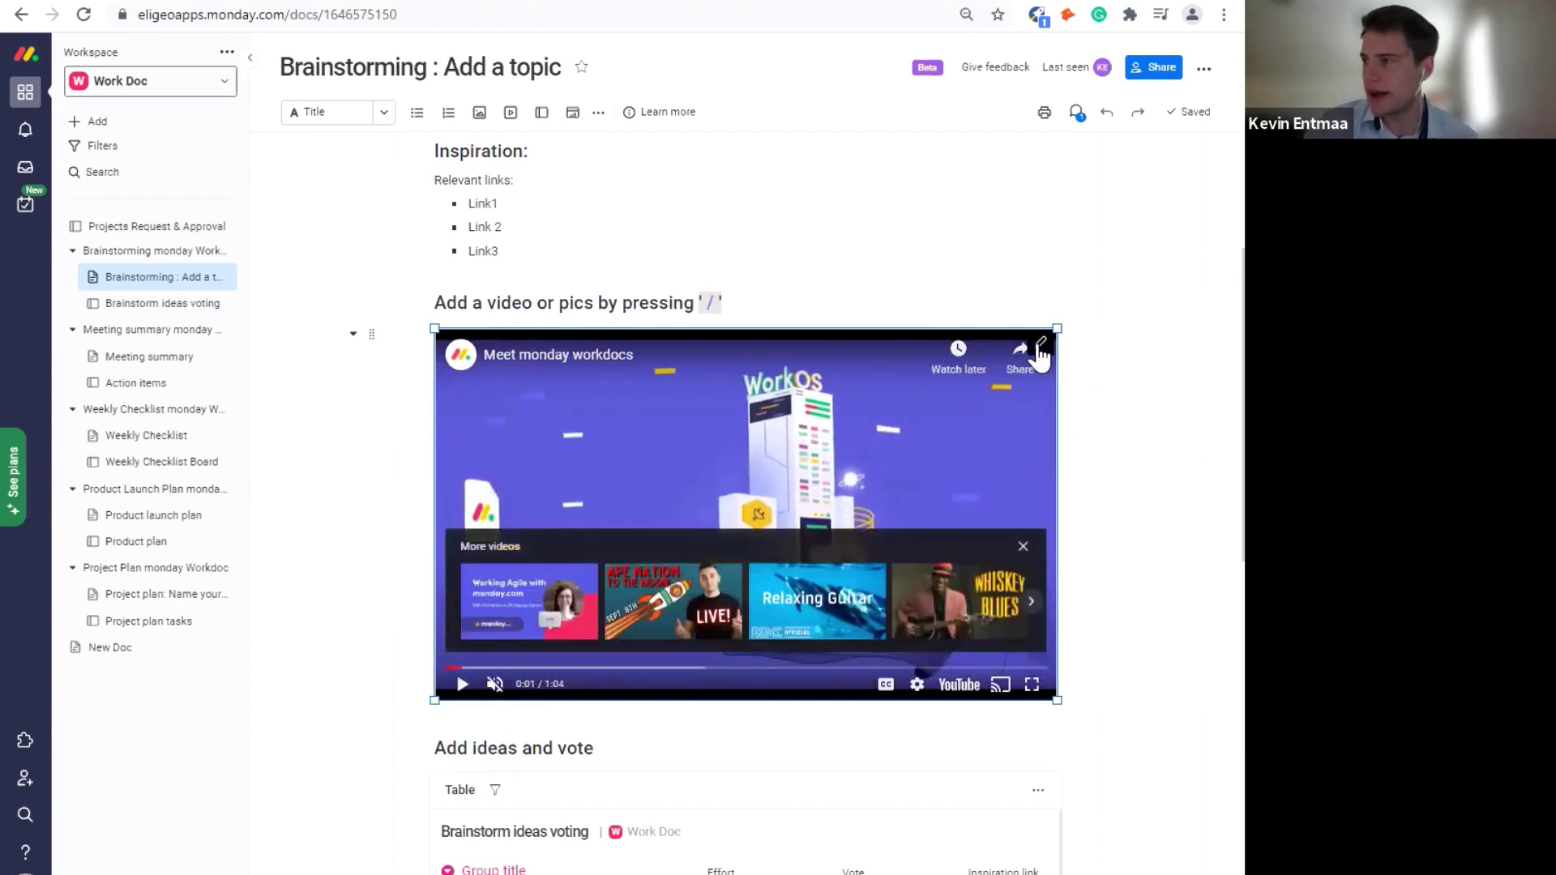
pyautogui.click(1082, 478)
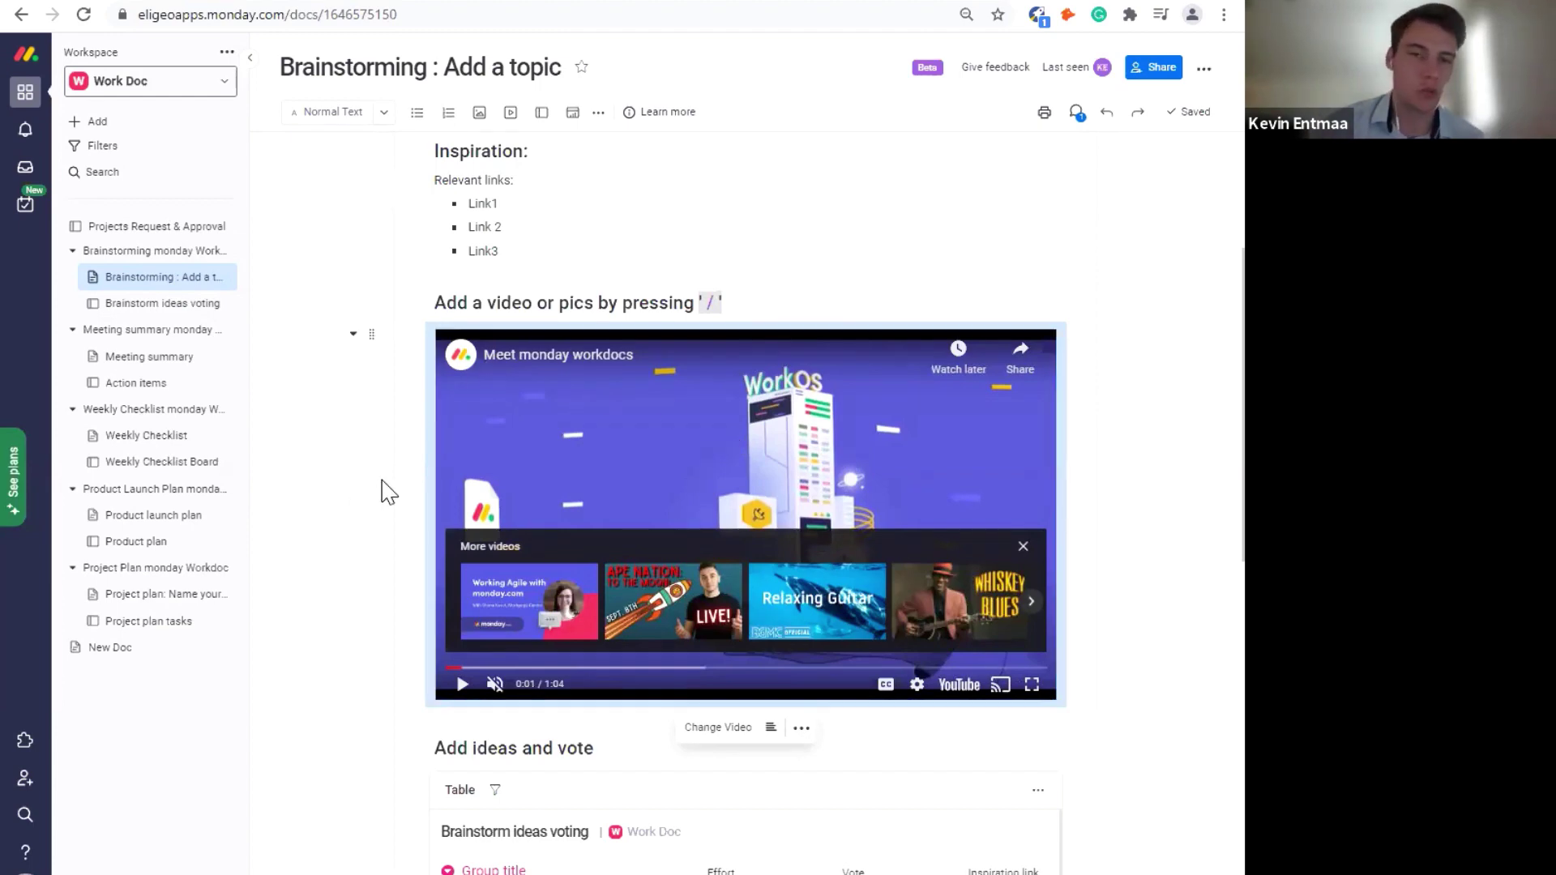
pyautogui.scroll(-8, 405, 478)
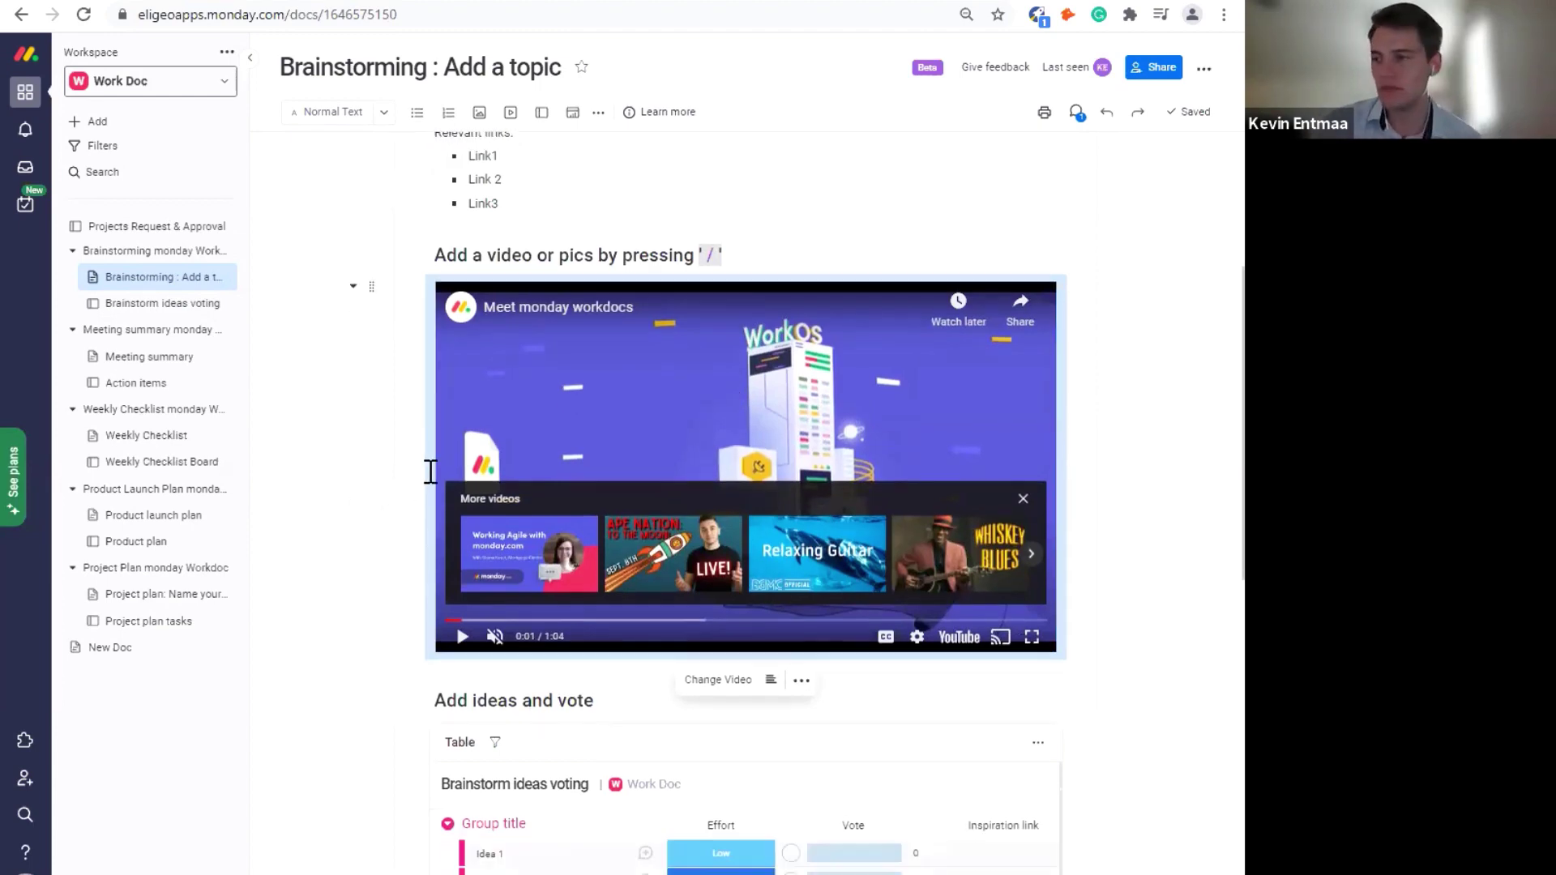
pyautogui.scroll(-1, 296, 403)
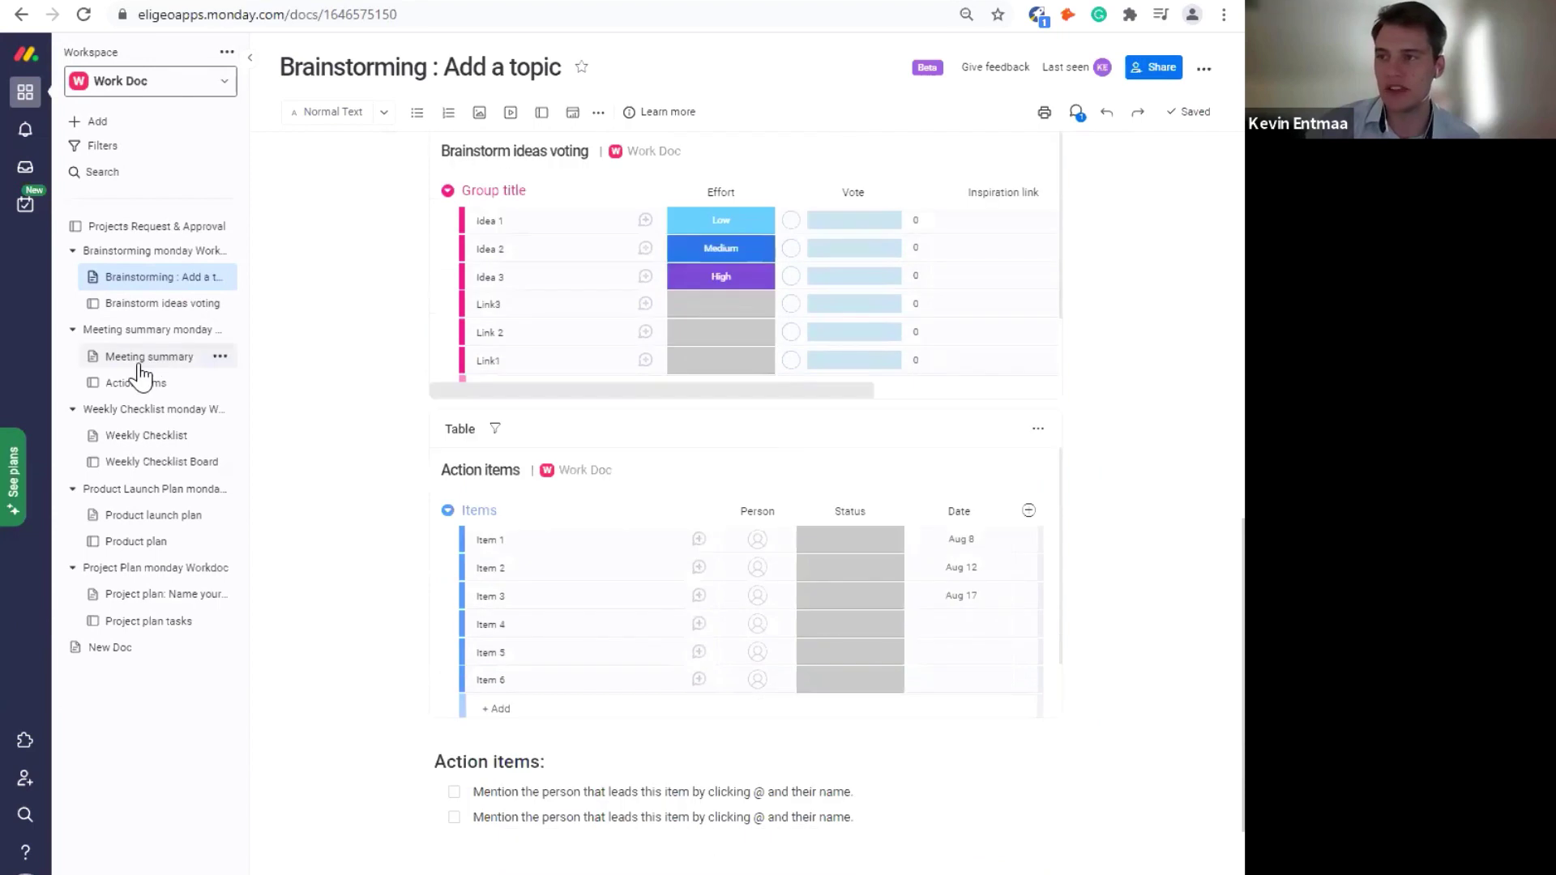
# - In the Meeting summary doc, mention the Director of IT at the end of the second Agenda bullet
pyautogui.click(147, 363)
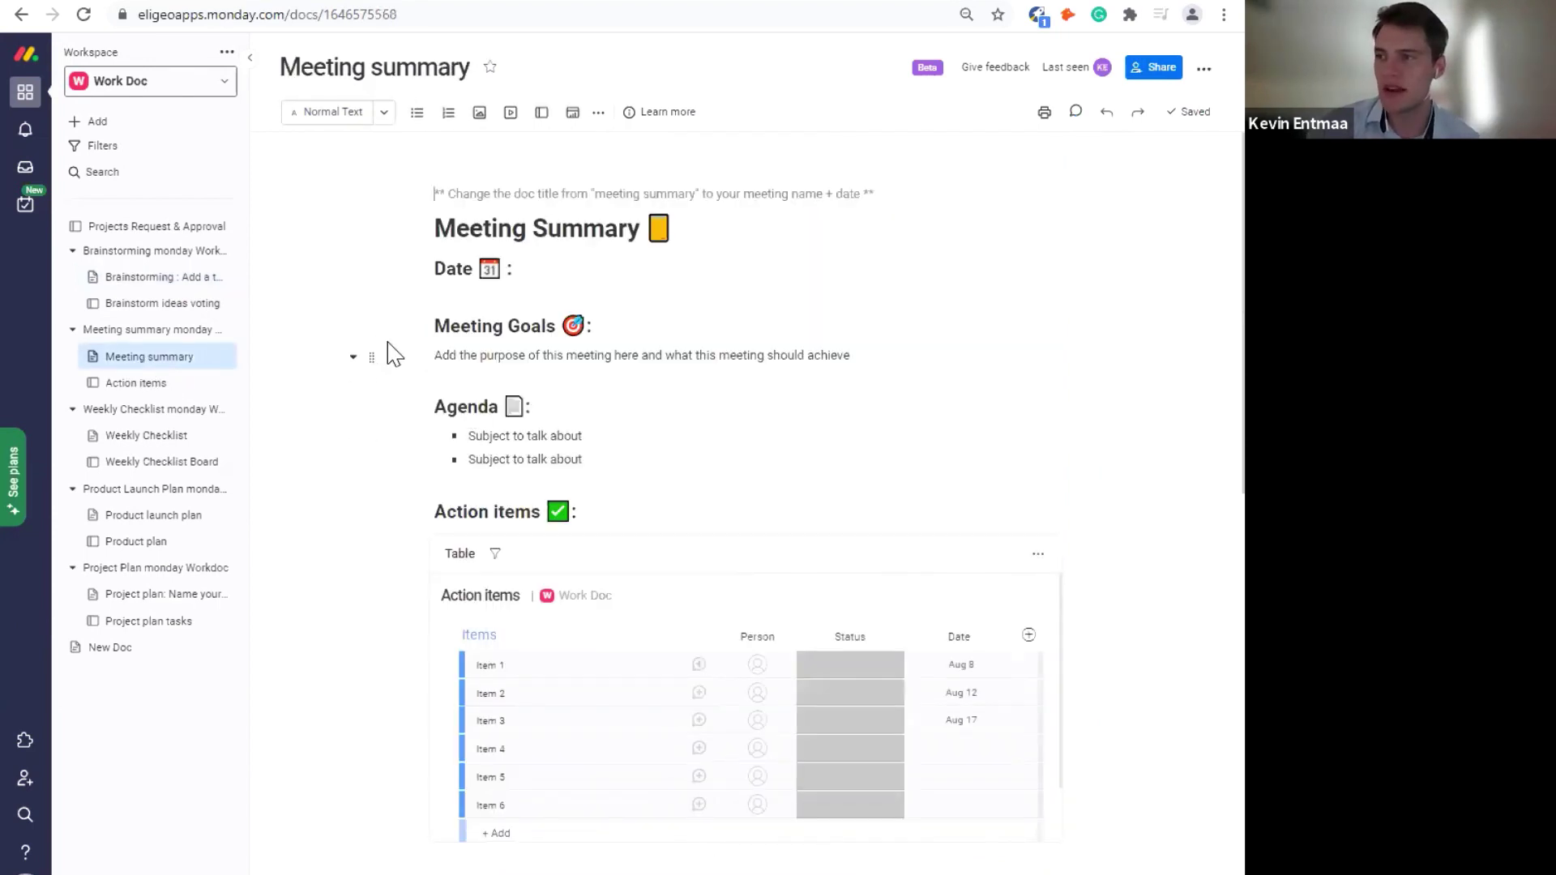
pyautogui.scroll(-5, 392, 351)
pyautogui.scroll(3, 392, 341)
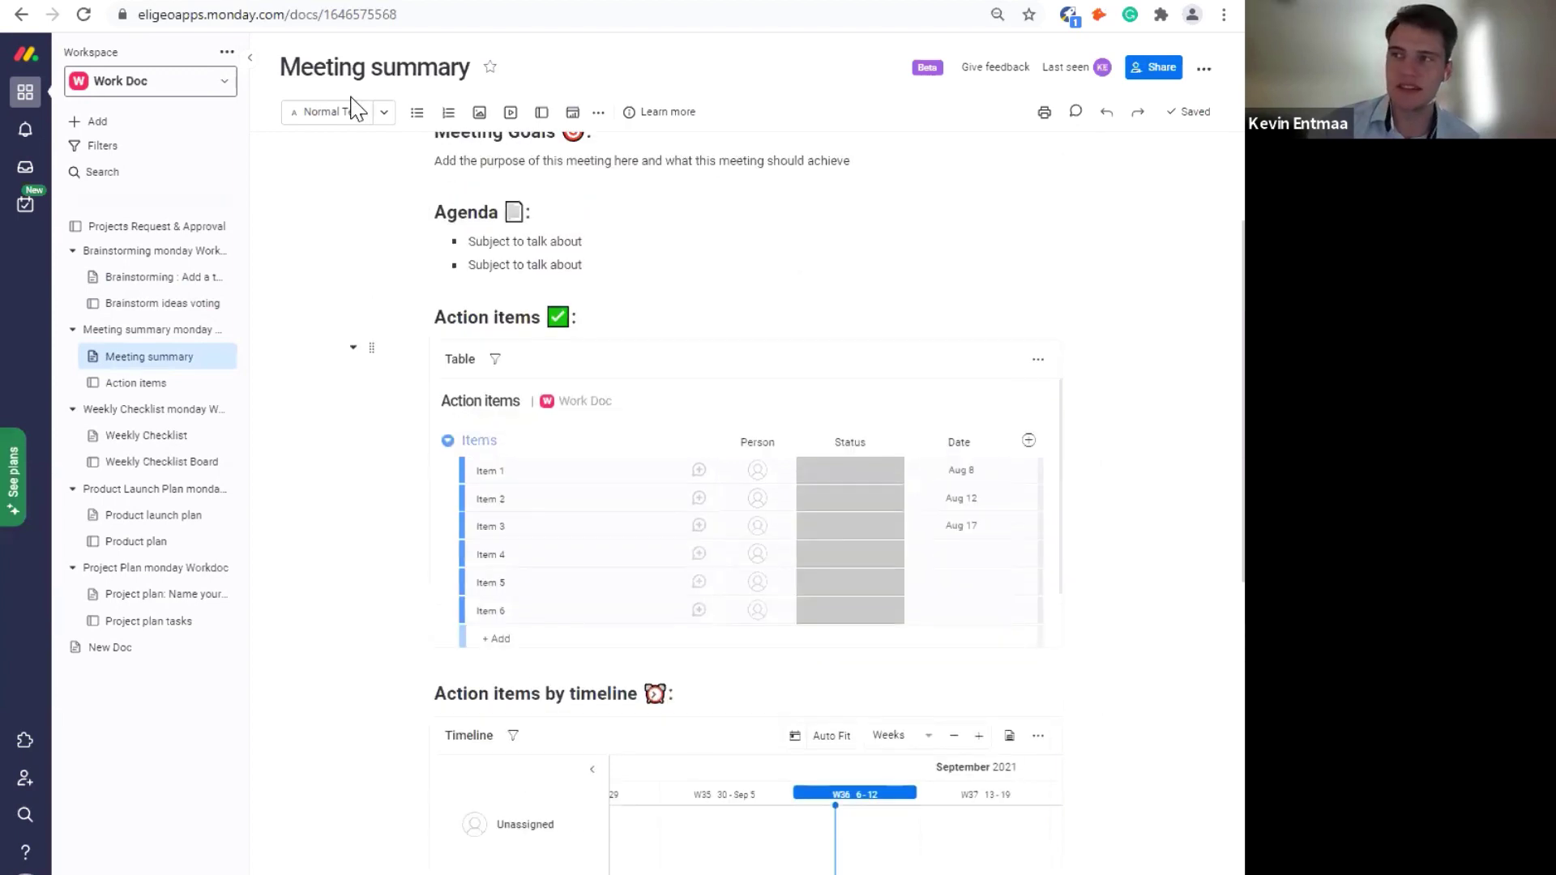
pyautogui.scroll(3, 385, 462)
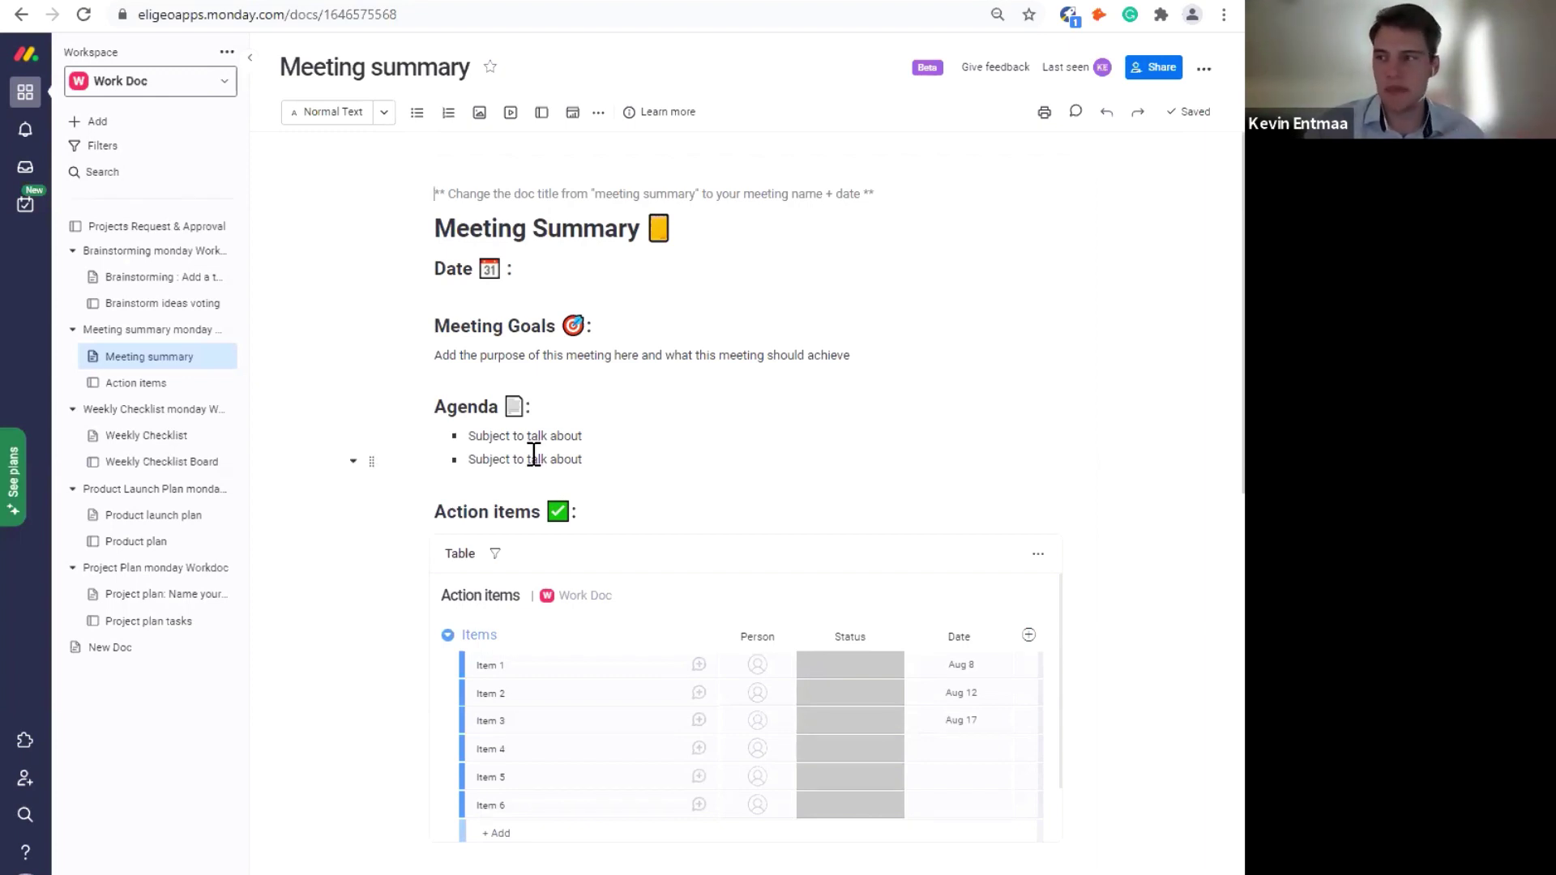
pyautogui.click(603, 459)
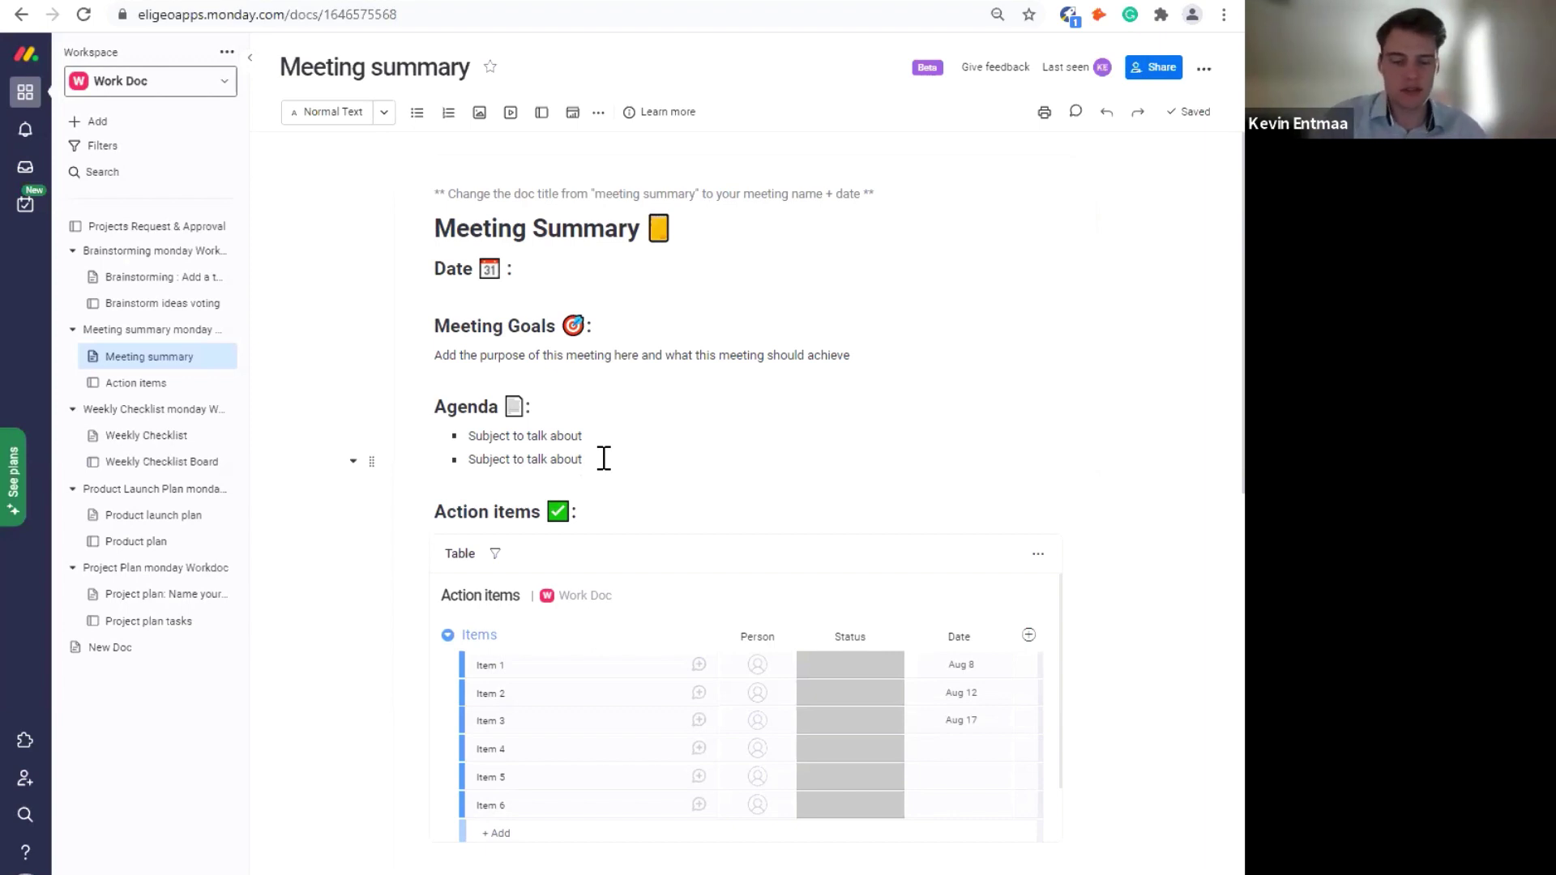
pyautogui.write('@')
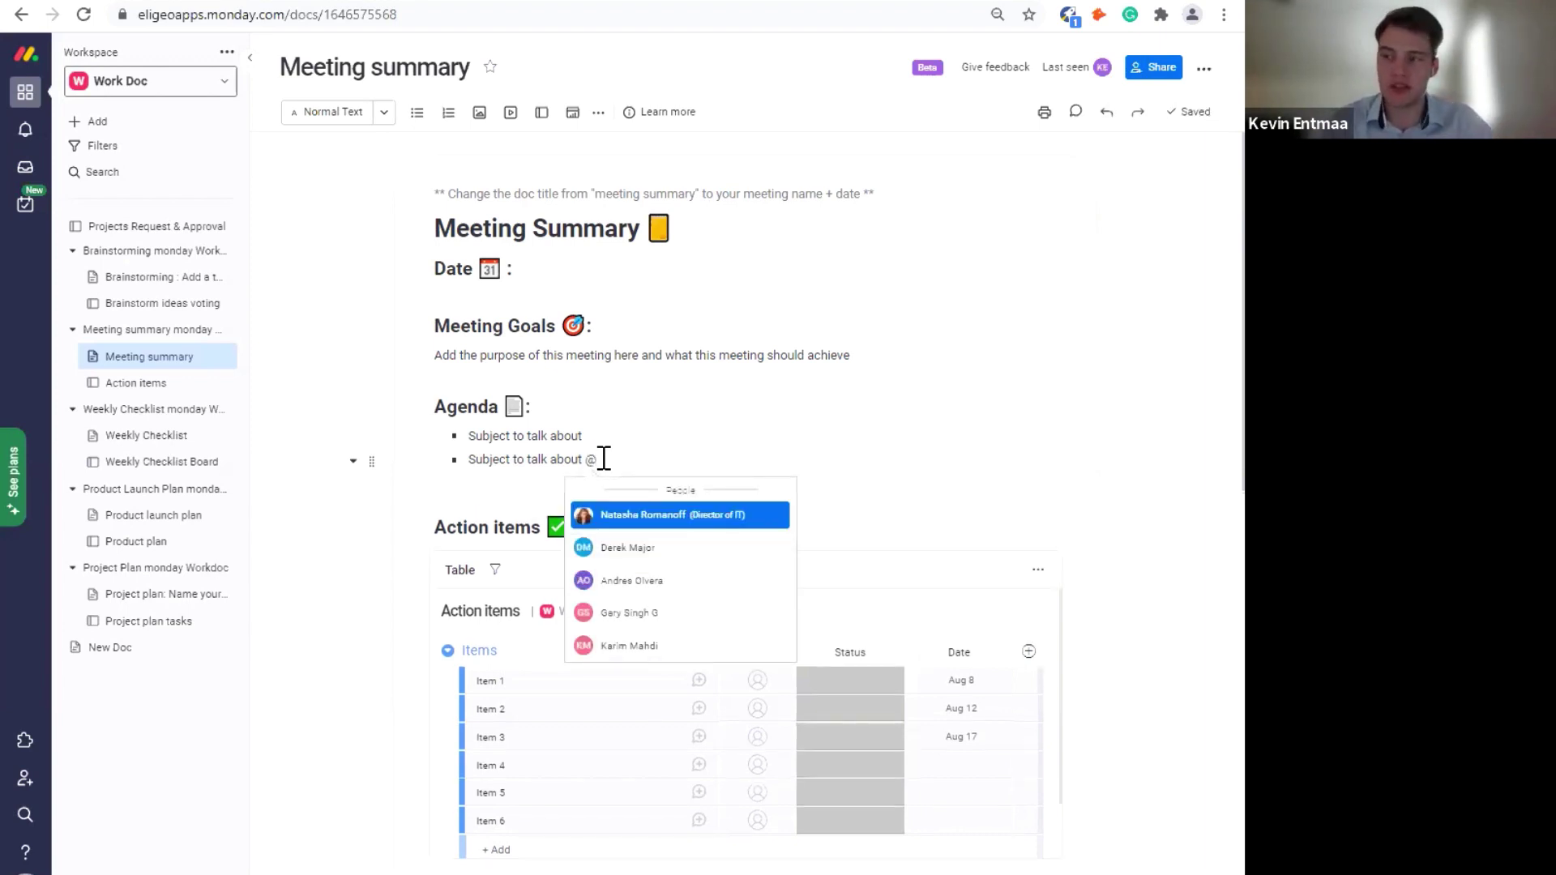
pyautogui.click(640, 518)
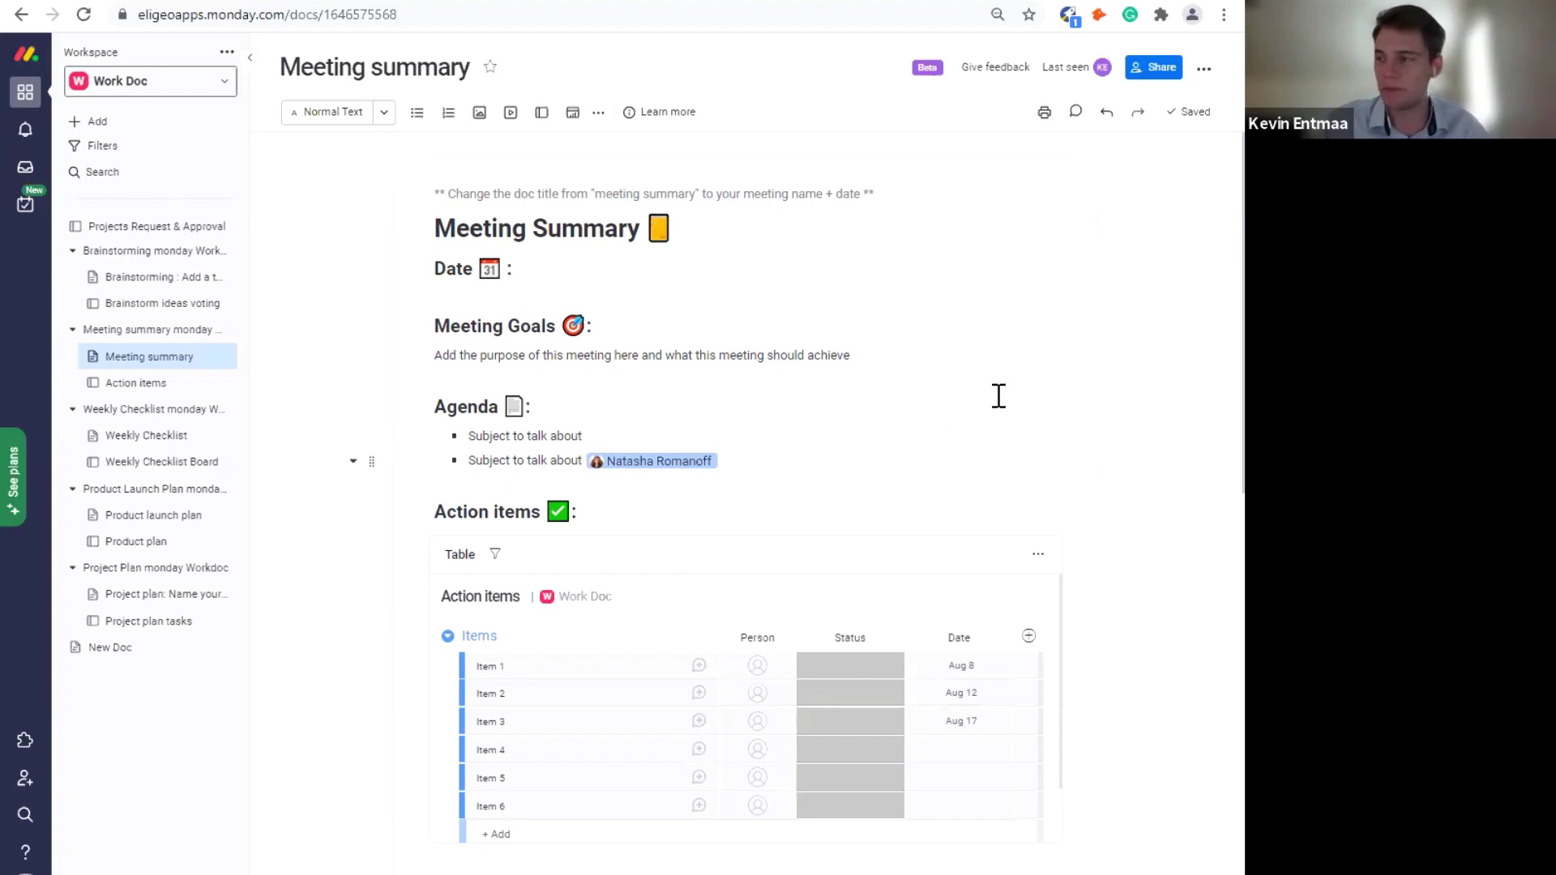
# - Open the meeting room image under "PDF", pin the comment "Ill sit here" on the front chair, and return to the doc
pyautogui.scroll(-10, 1010, 392)
pyautogui.scroll(-1, 1187, 401)
pyautogui.click(770, 515)
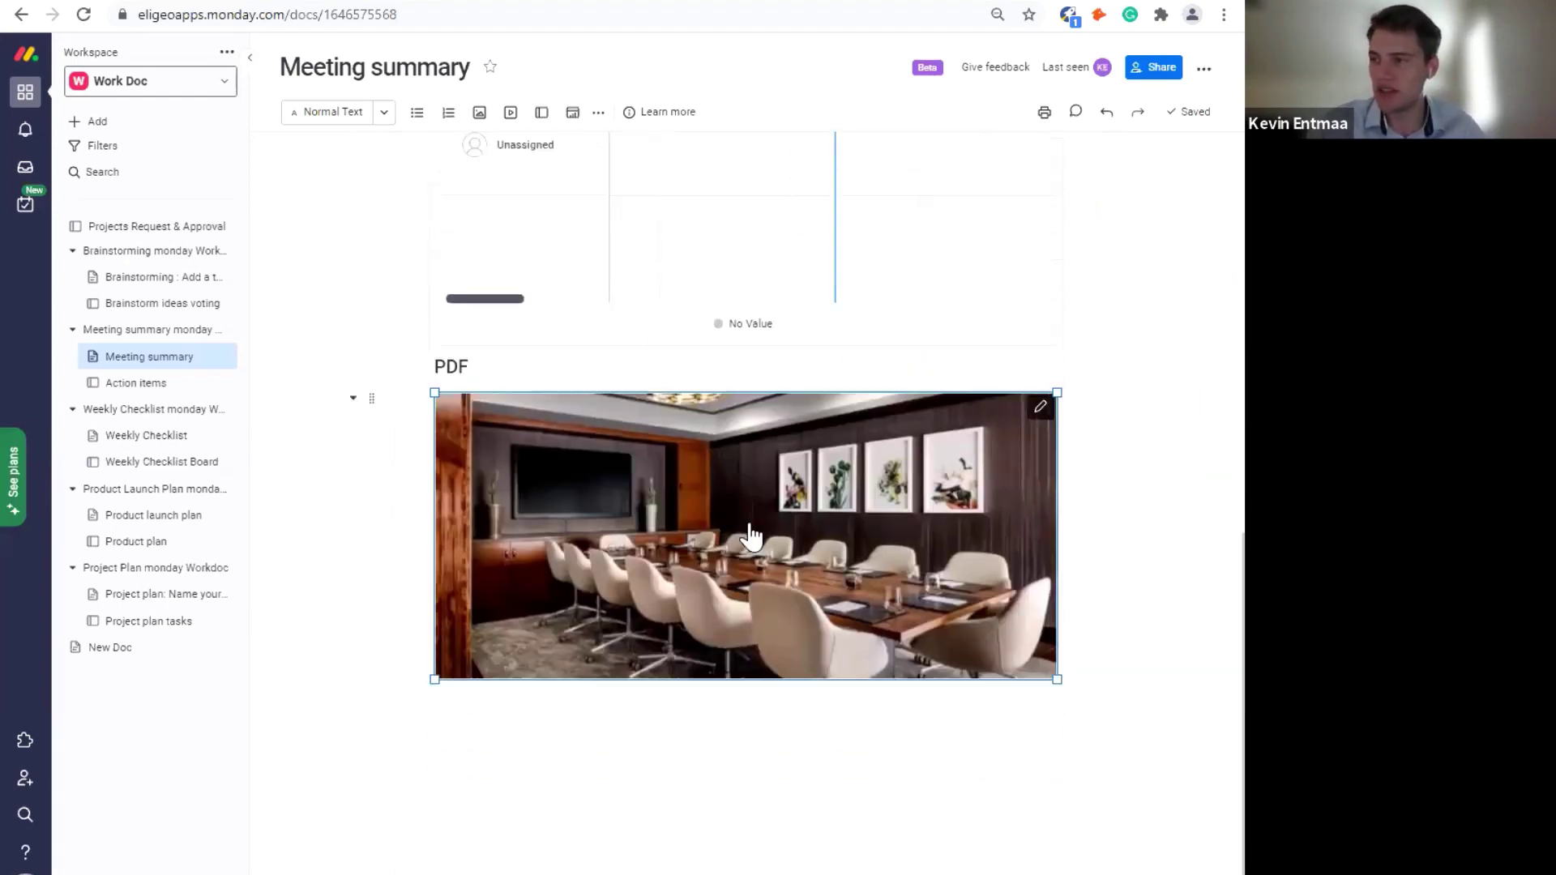
pyautogui.click(769, 514)
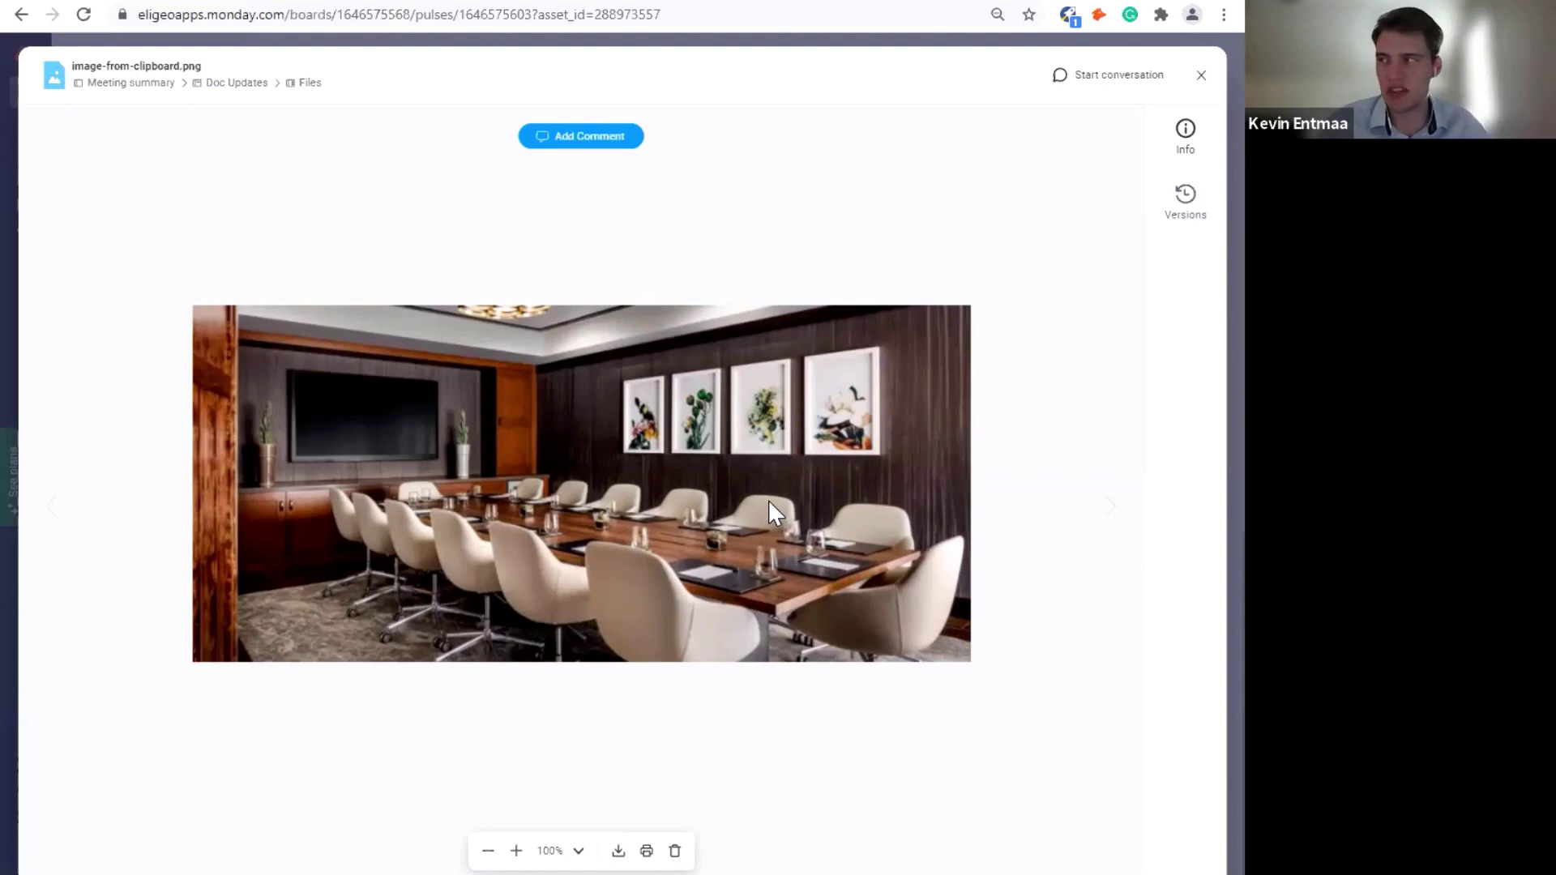
pyautogui.click(583, 139)
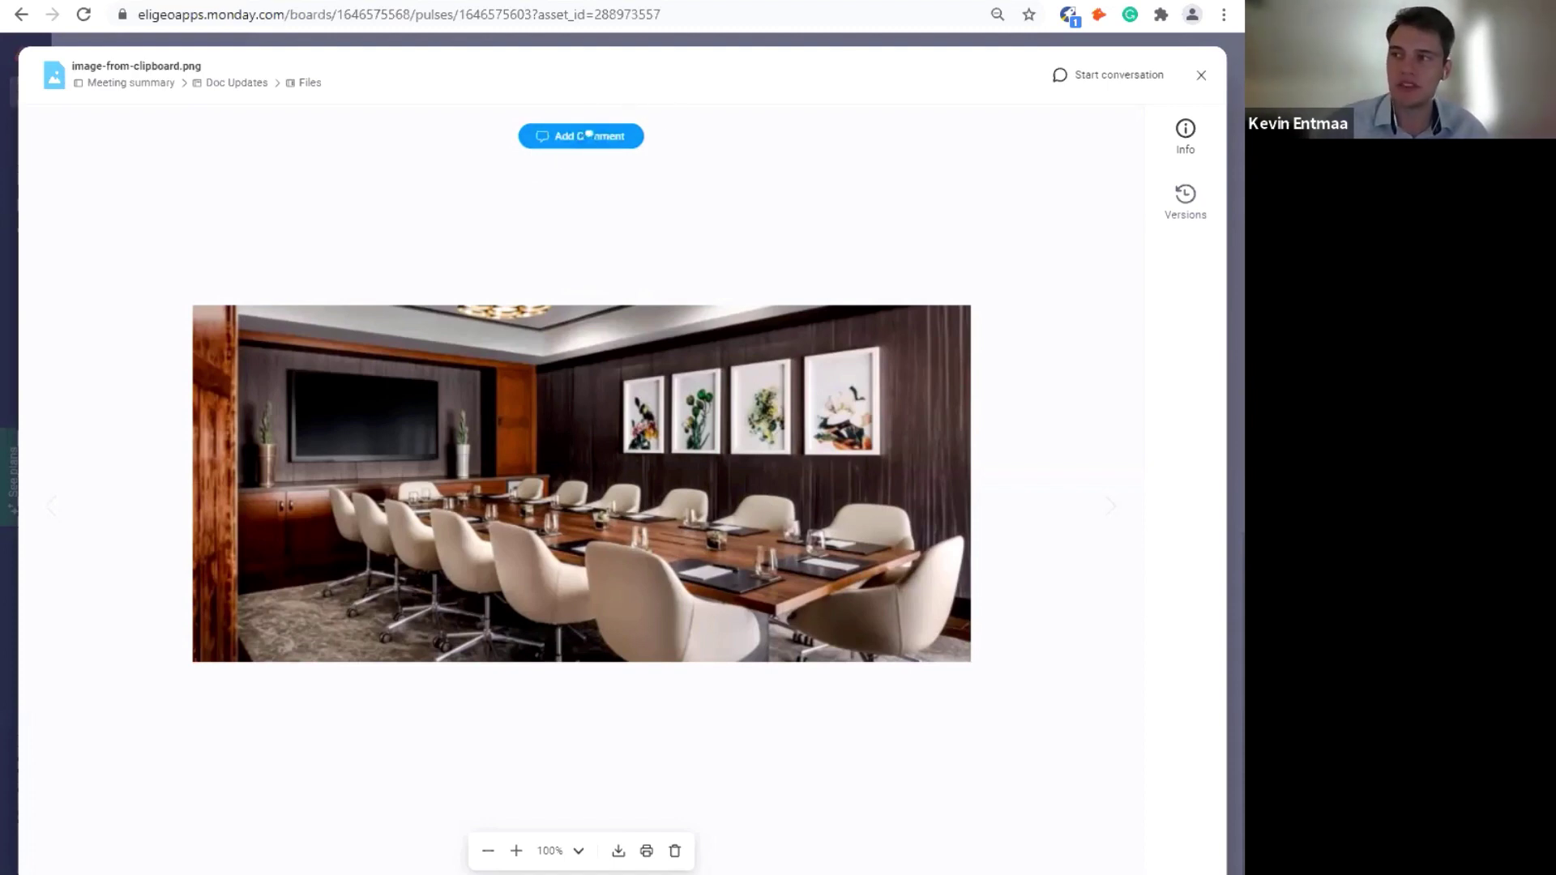
pyautogui.click(632, 582)
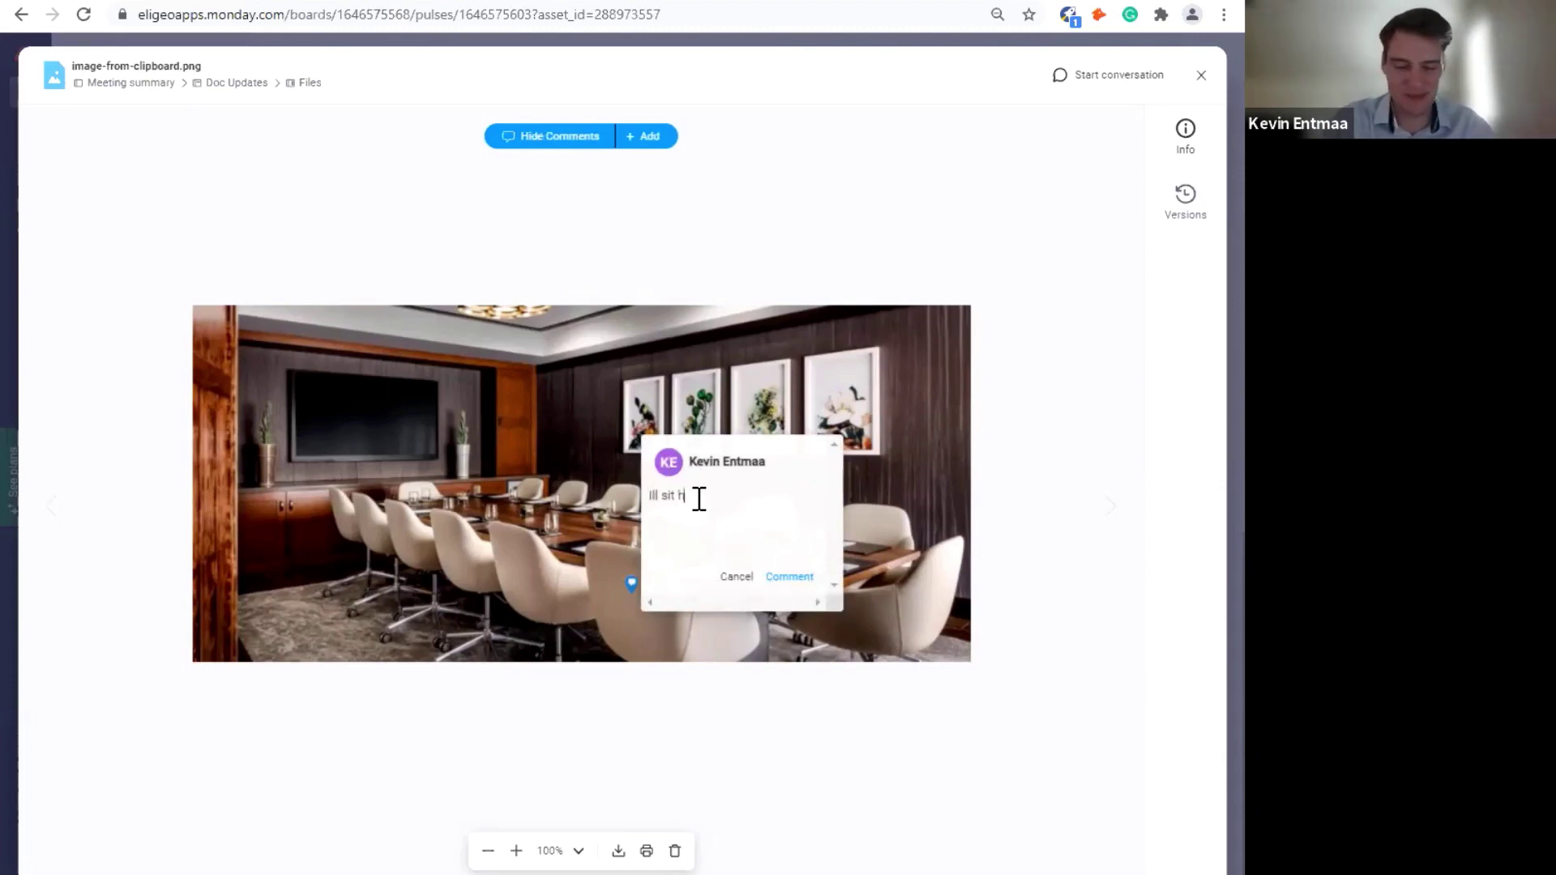
pyautogui.click(791, 576)
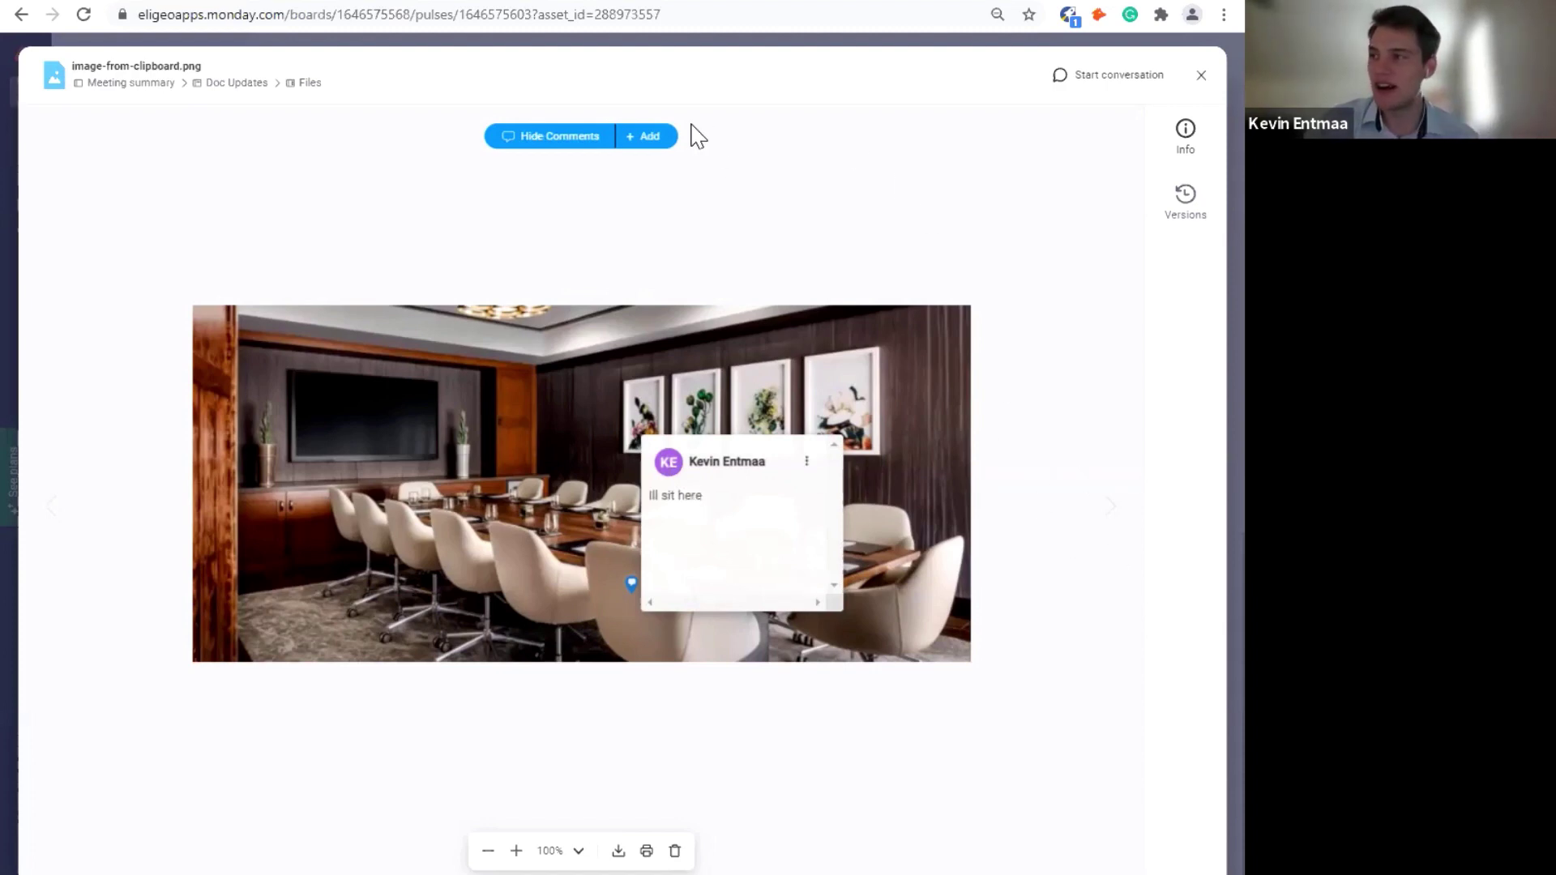
pyautogui.click(648, 145)
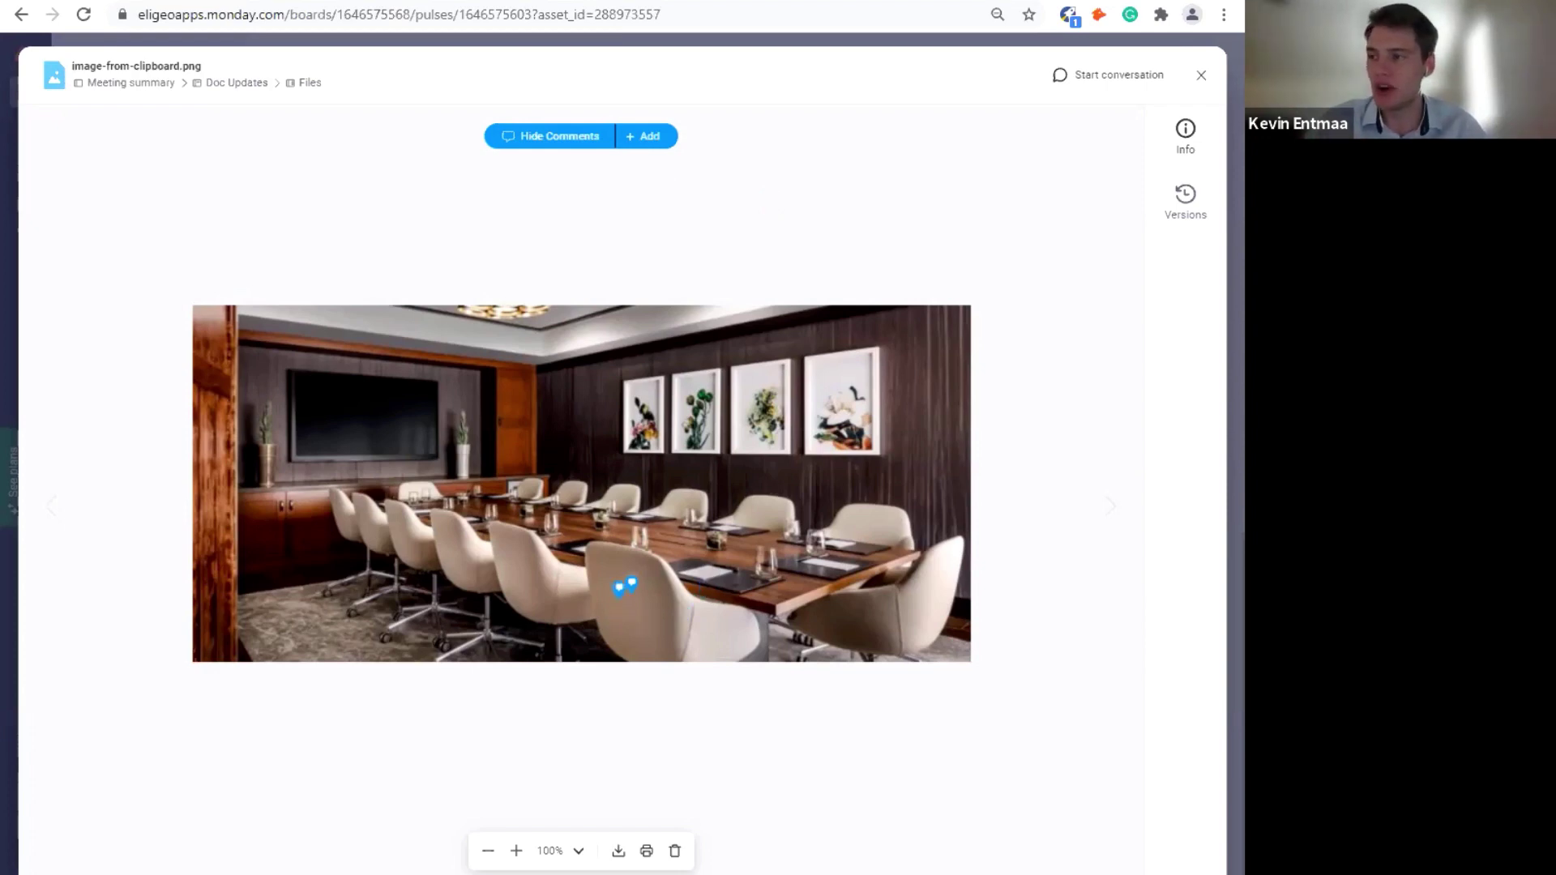
pyautogui.click(1199, 76)
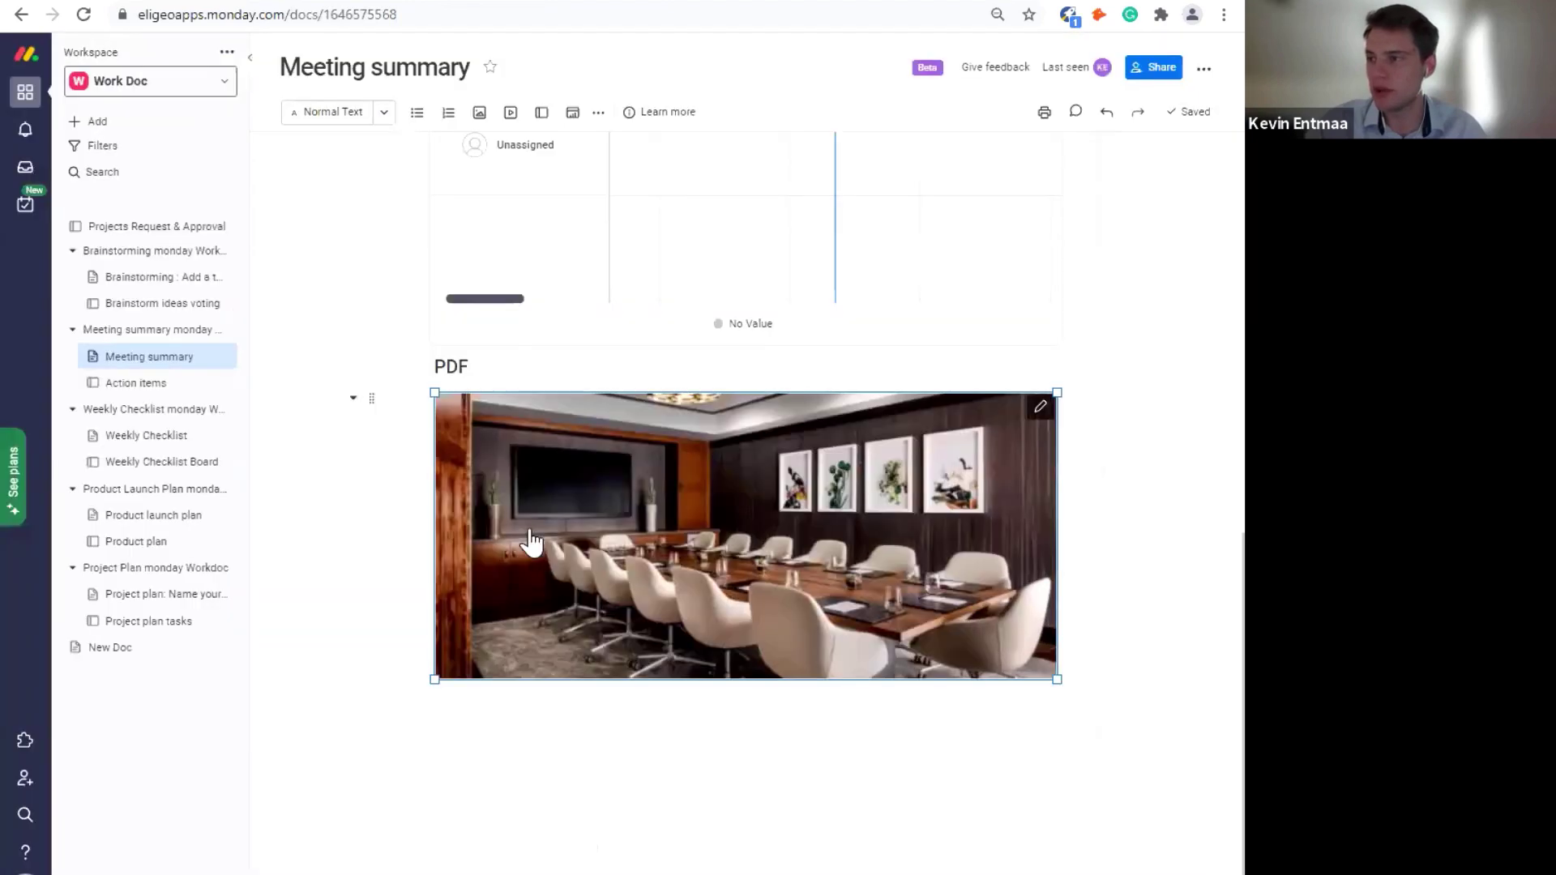
# - Open the conversation for the meeting room image to view its Doc Updates, and close it again
pyautogui.click(594, 511)
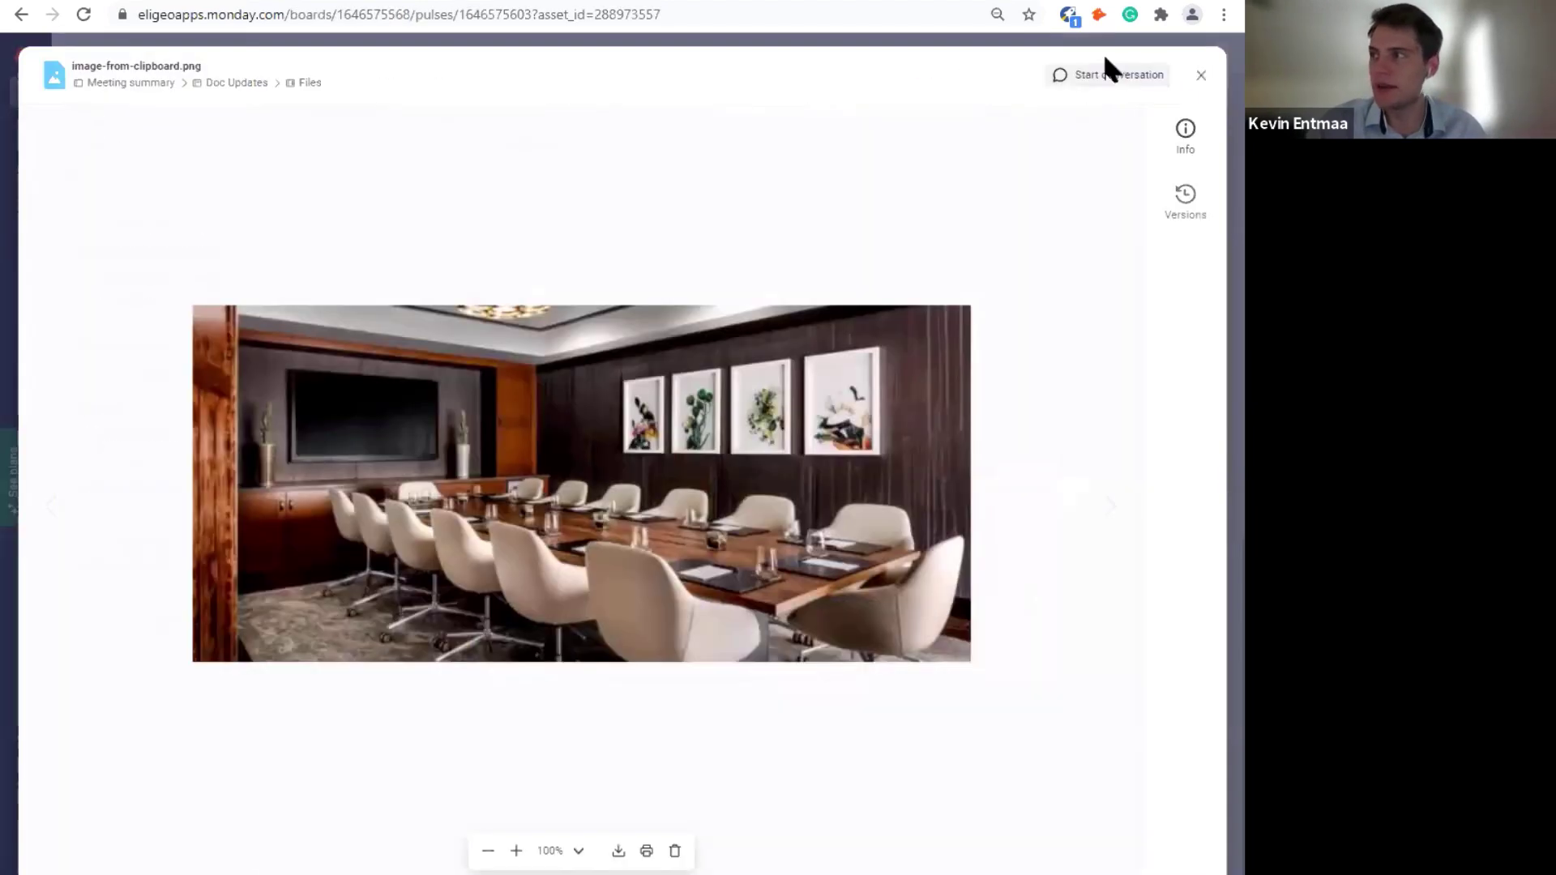
pyautogui.click(1102, 75)
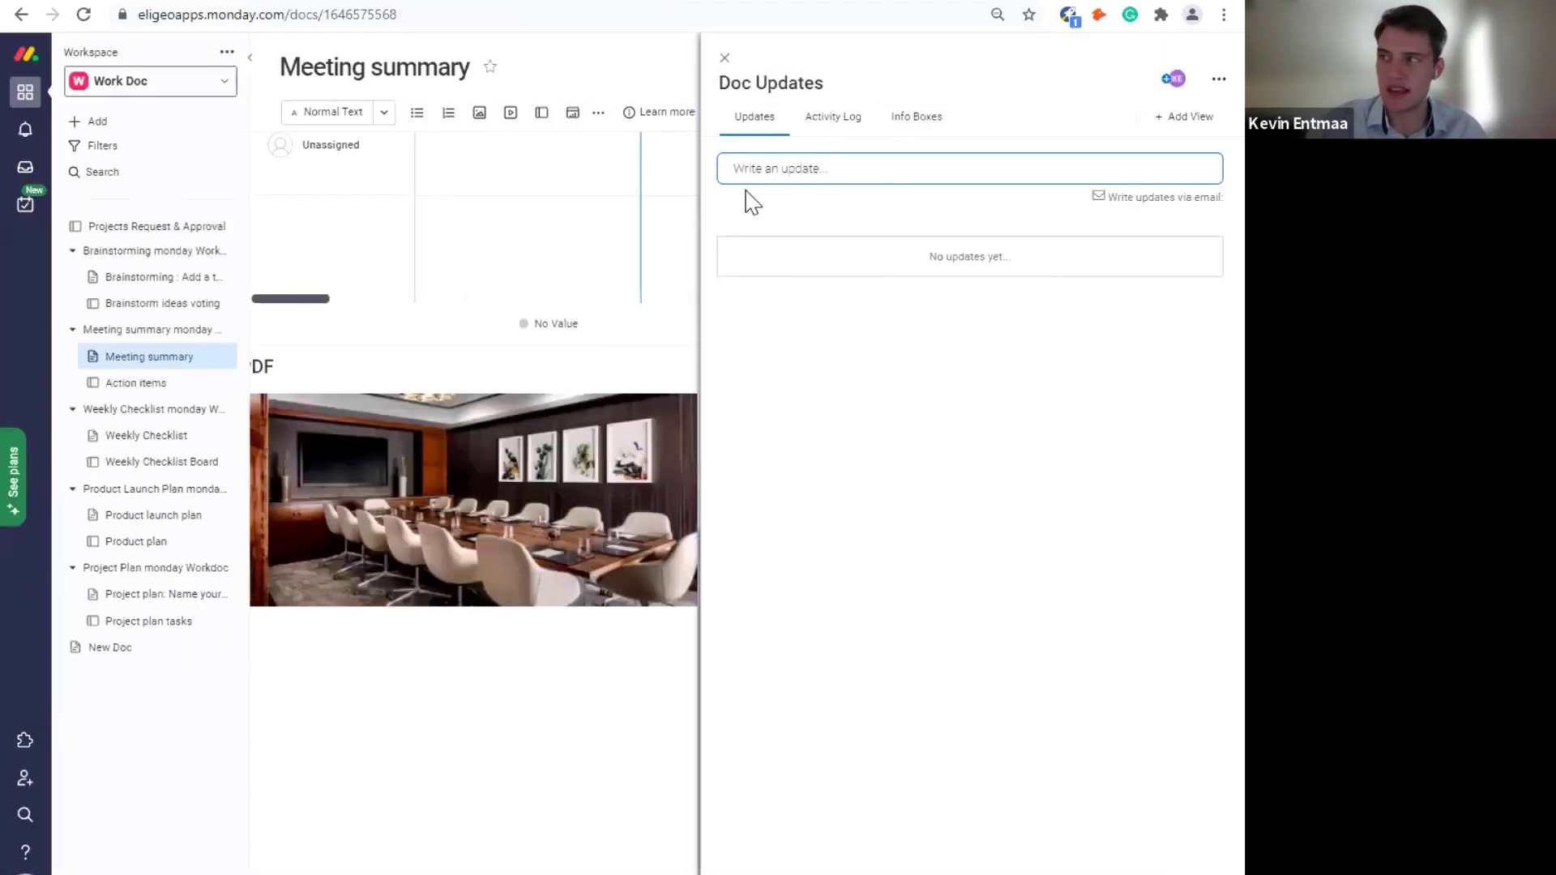
pyautogui.click(724, 58)
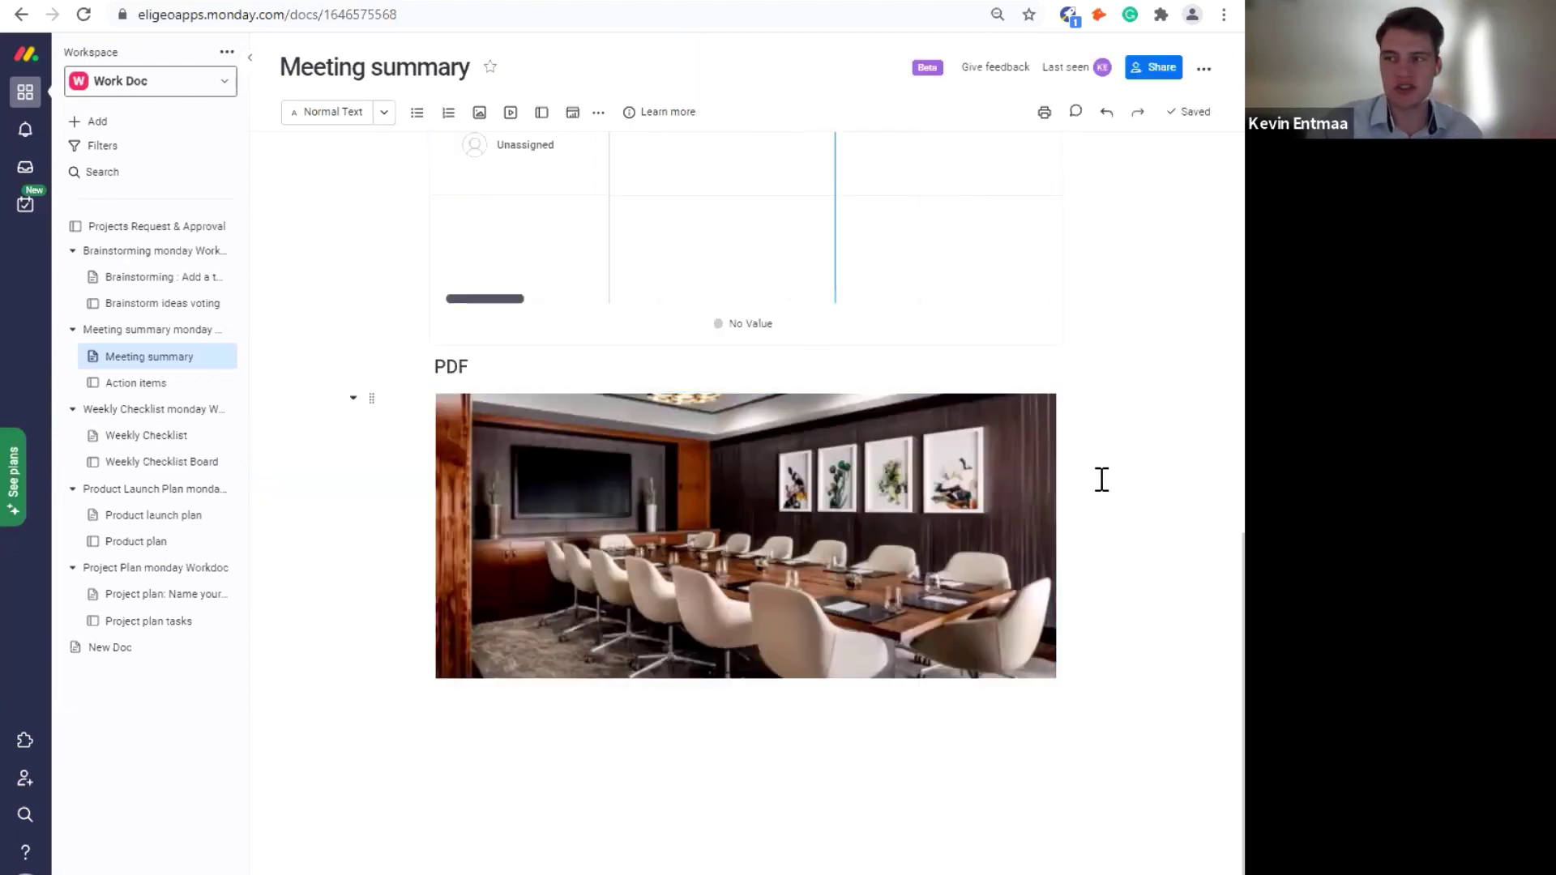
# - Review the Meeting summary doc and shift its "Action items by timeline" view back to August 2021 to examine the scheduled items
pyautogui.scroll(3, 1103, 479)
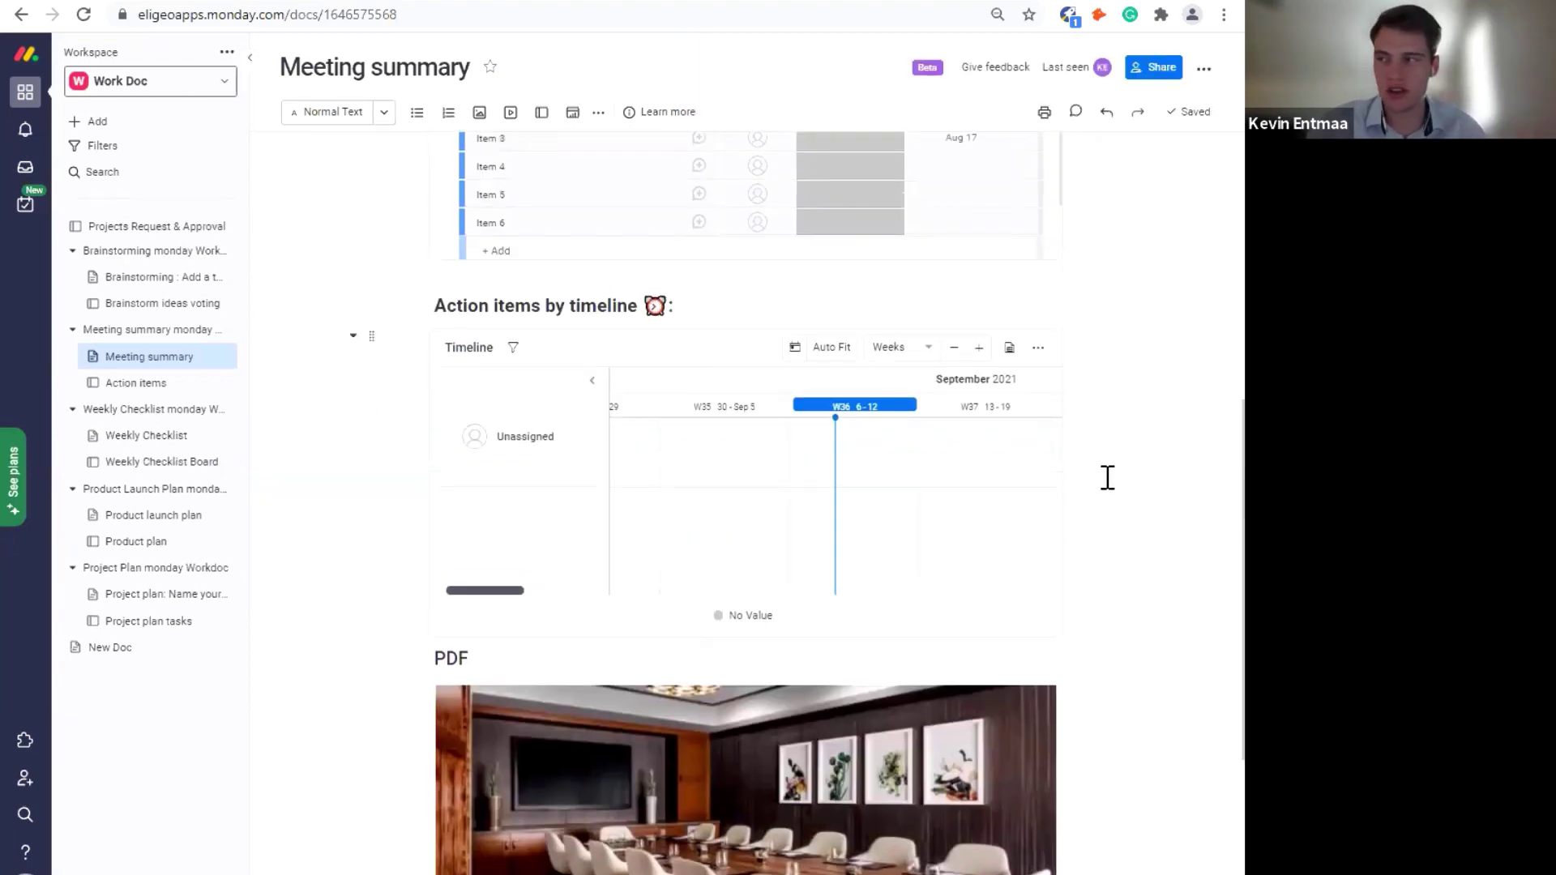
pyautogui.scroll(7, 1116, 472)
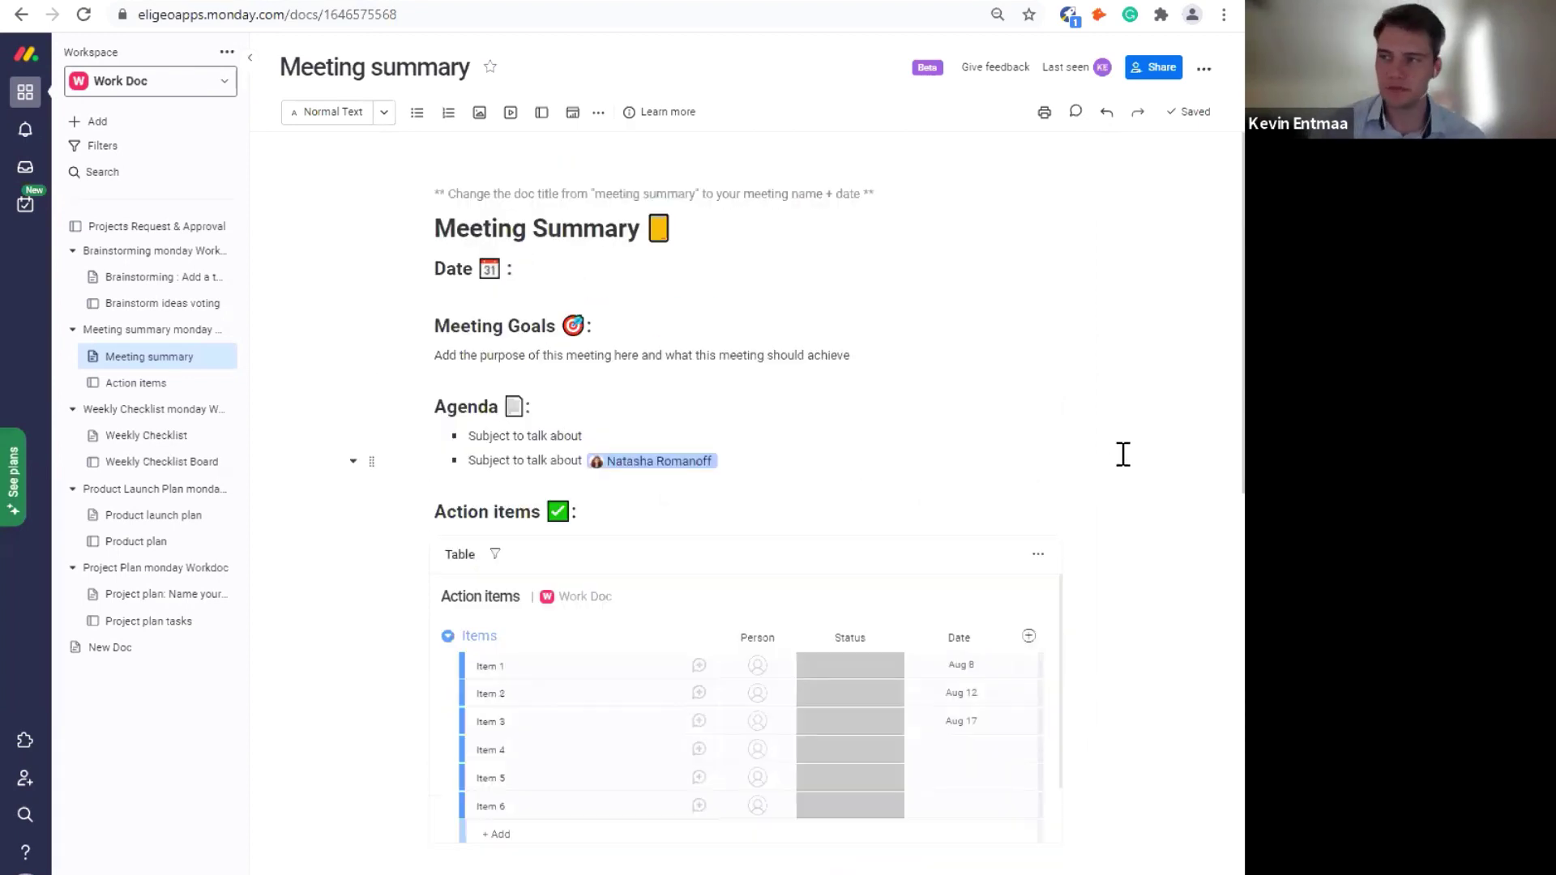
pyautogui.scroll(-1, 980, 455)
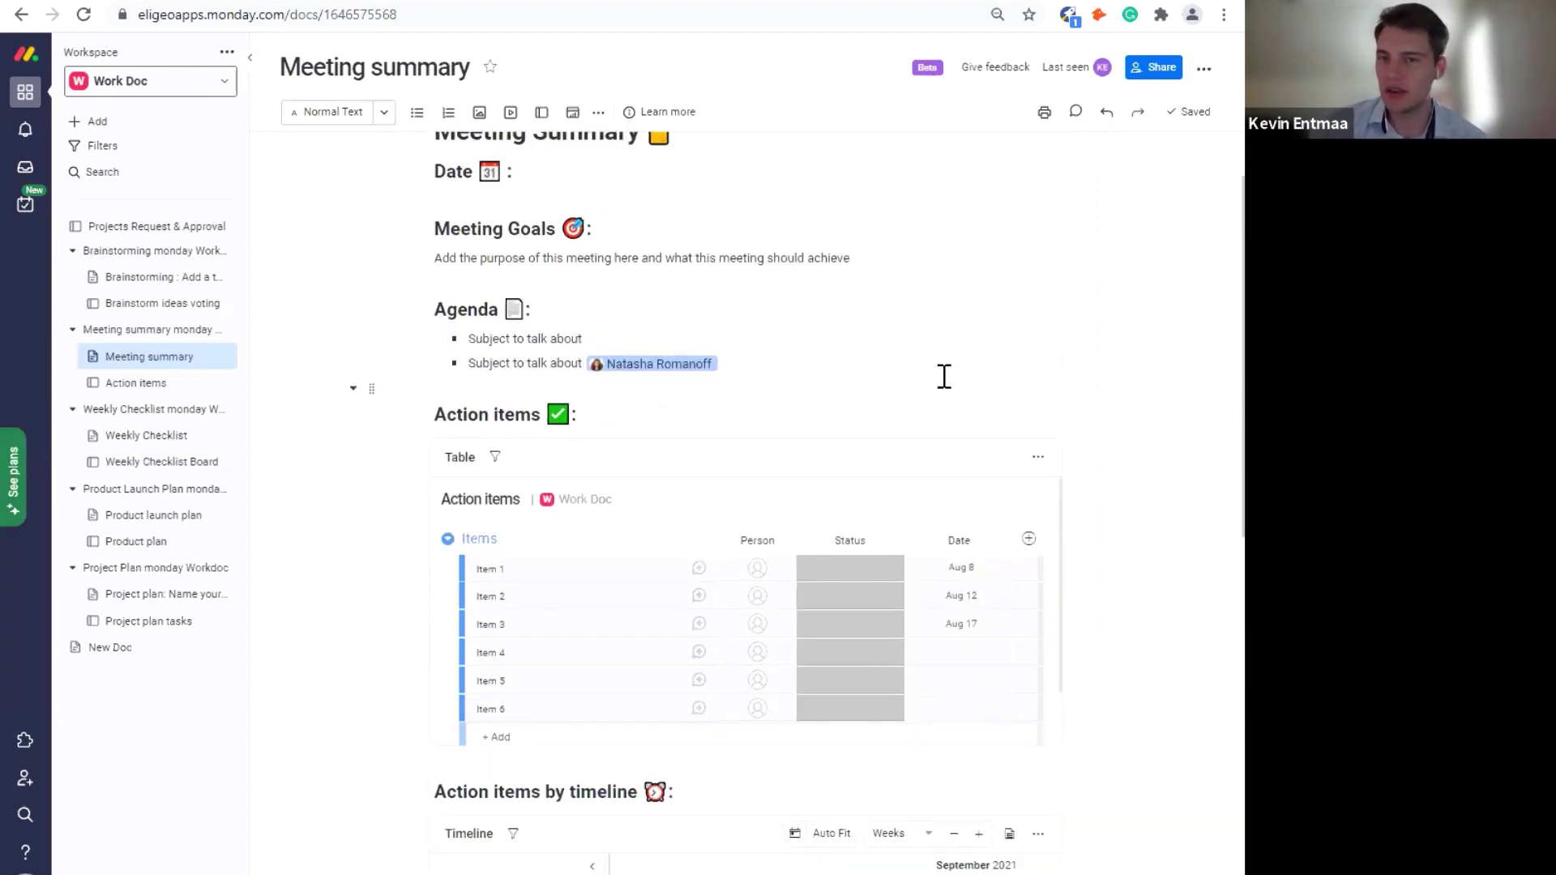
pyautogui.scroll(-3, 1163, 474)
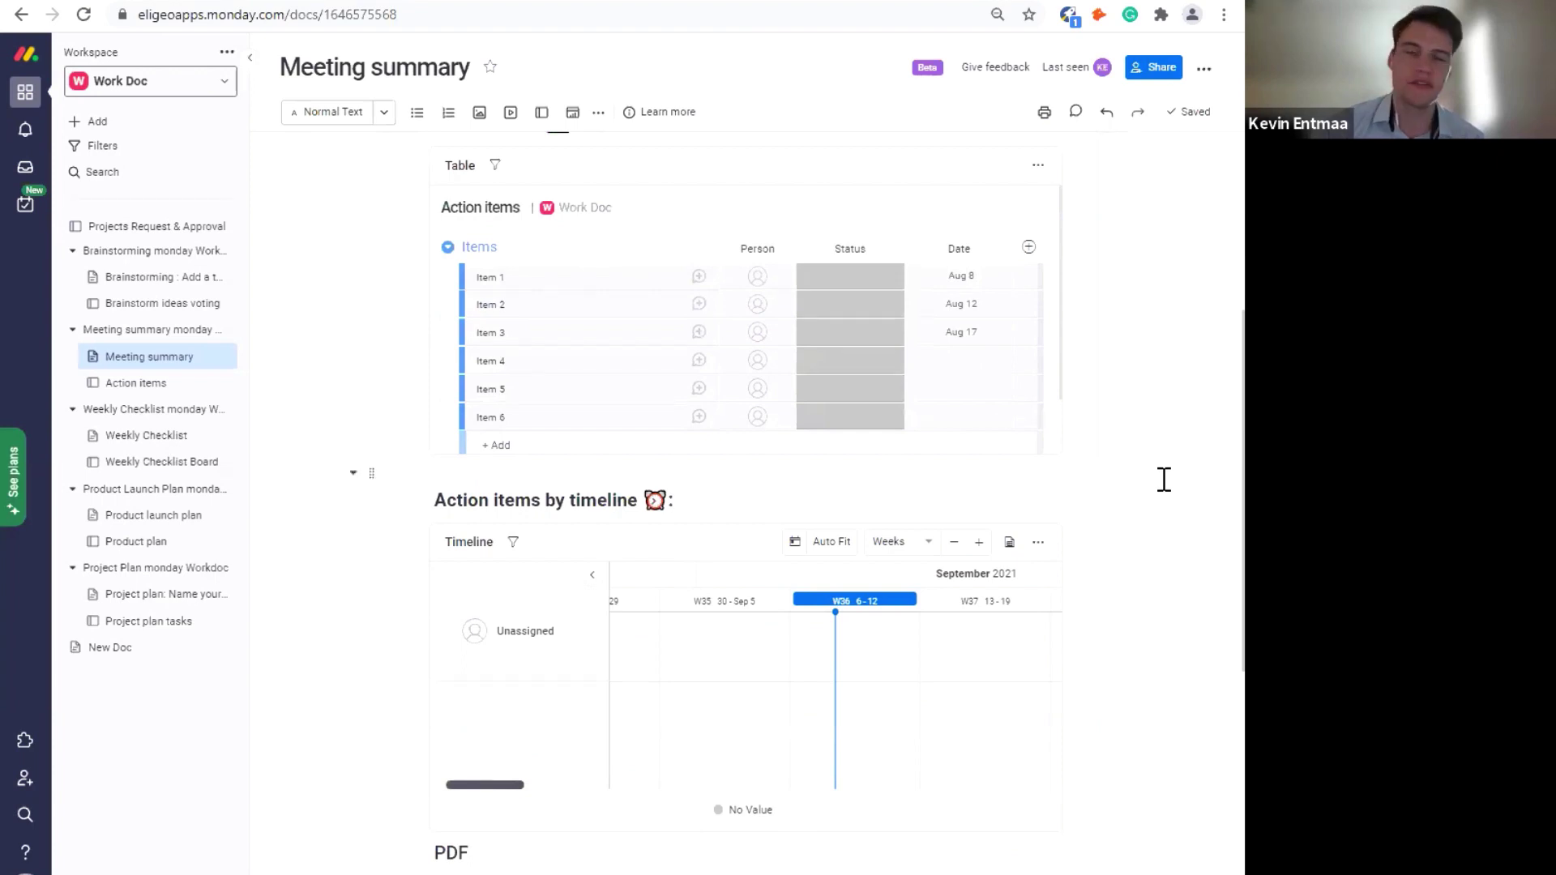
pyautogui.moveTo(719, 646); pyautogui.dragTo(972, 649)
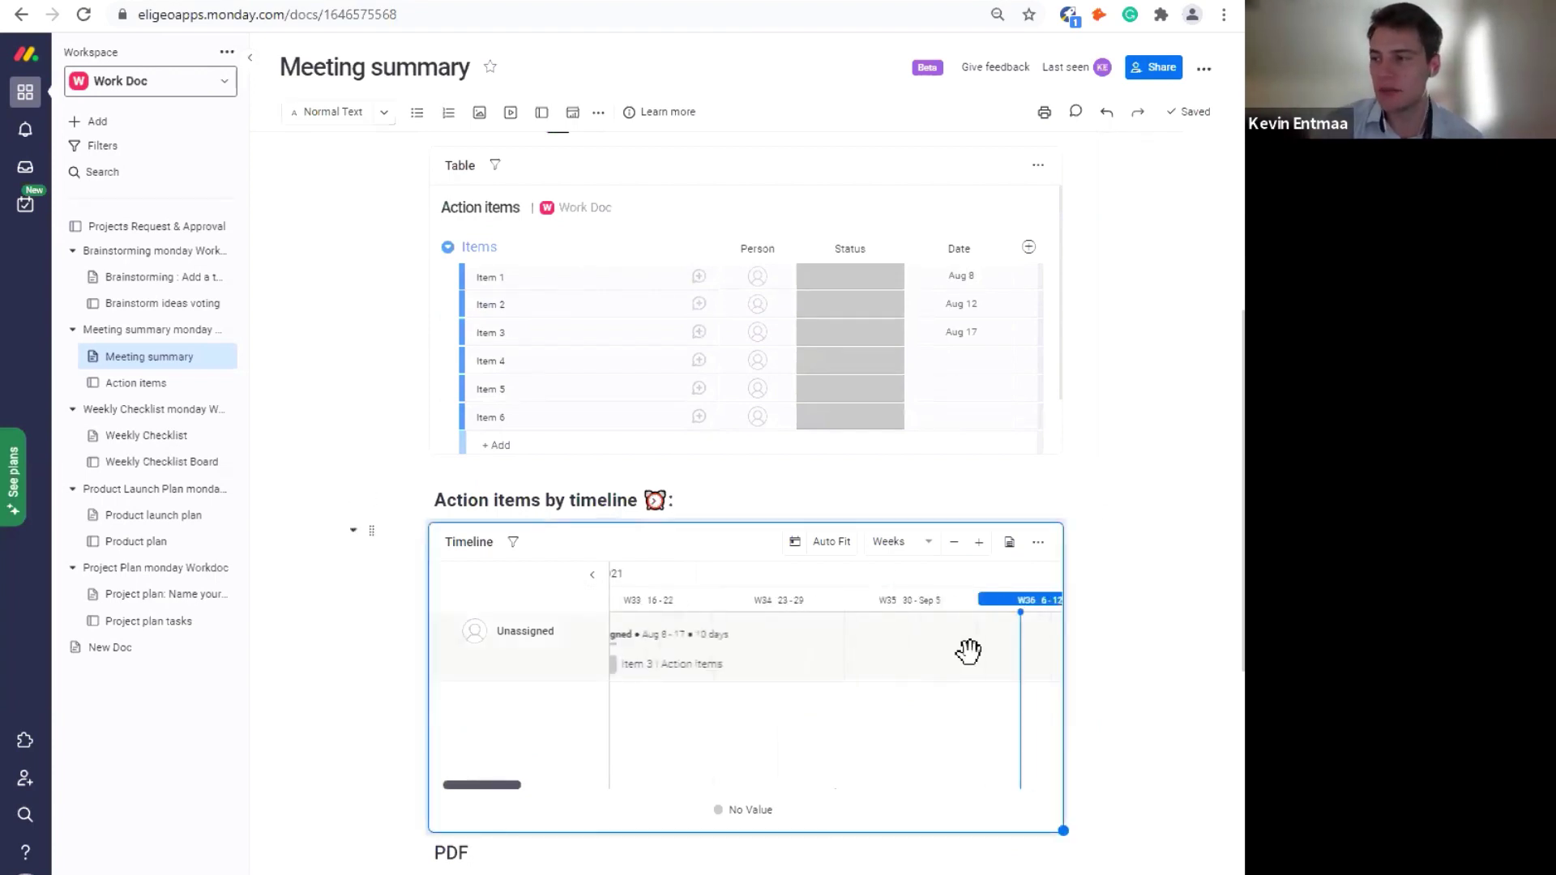
pyautogui.moveTo(871, 712); pyautogui.dragTo(939, 714)
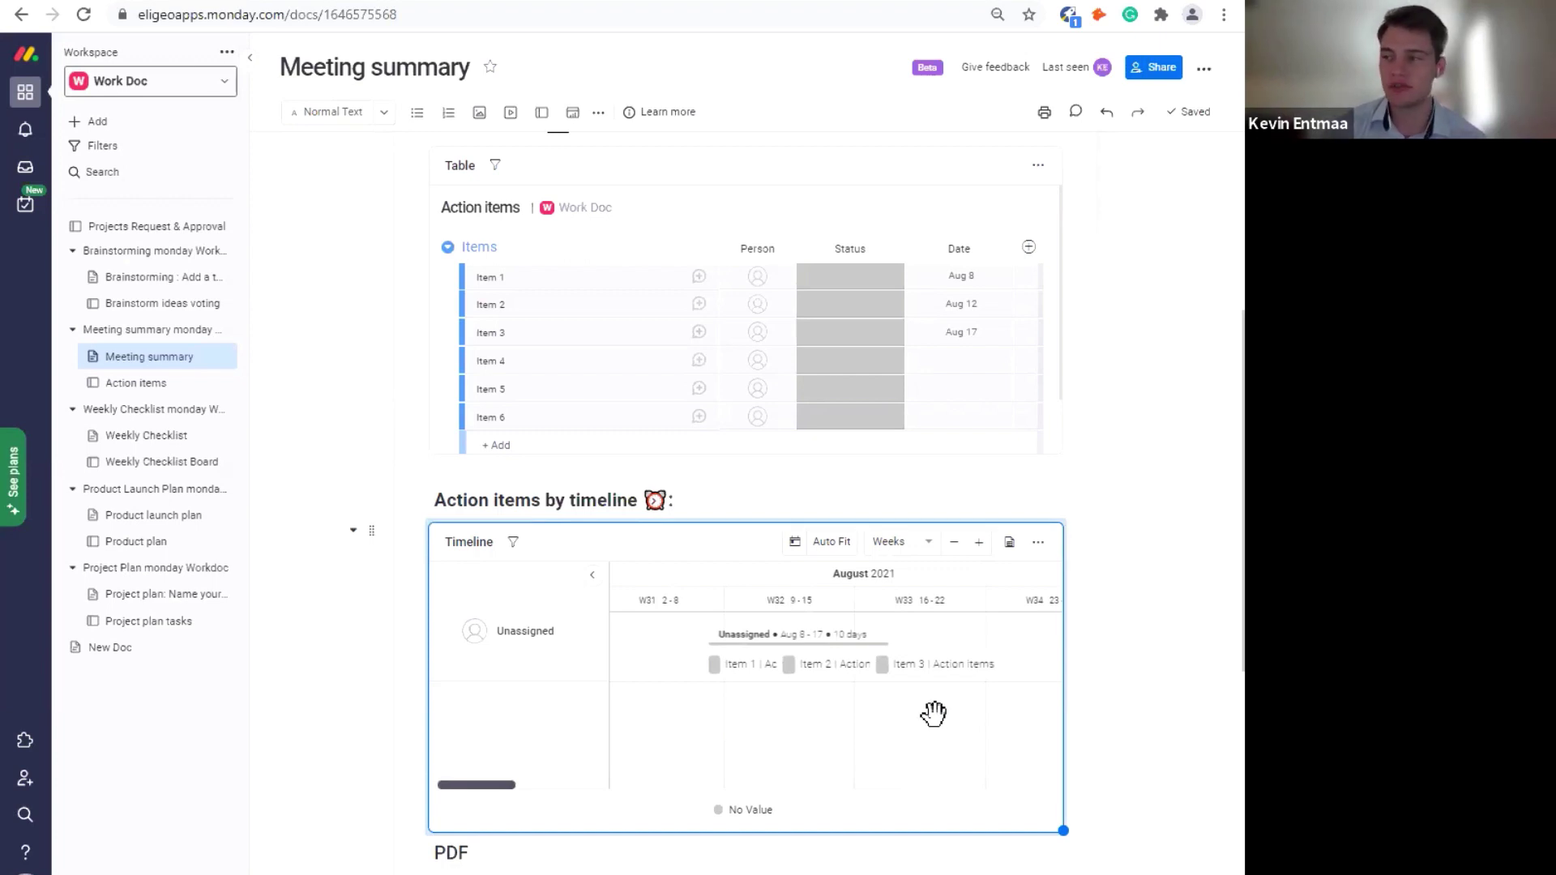
# - Insert a Calendar widget on the empty line beneath the meeting room image in the Meeting summary doc
pyautogui.click(1164, 623)
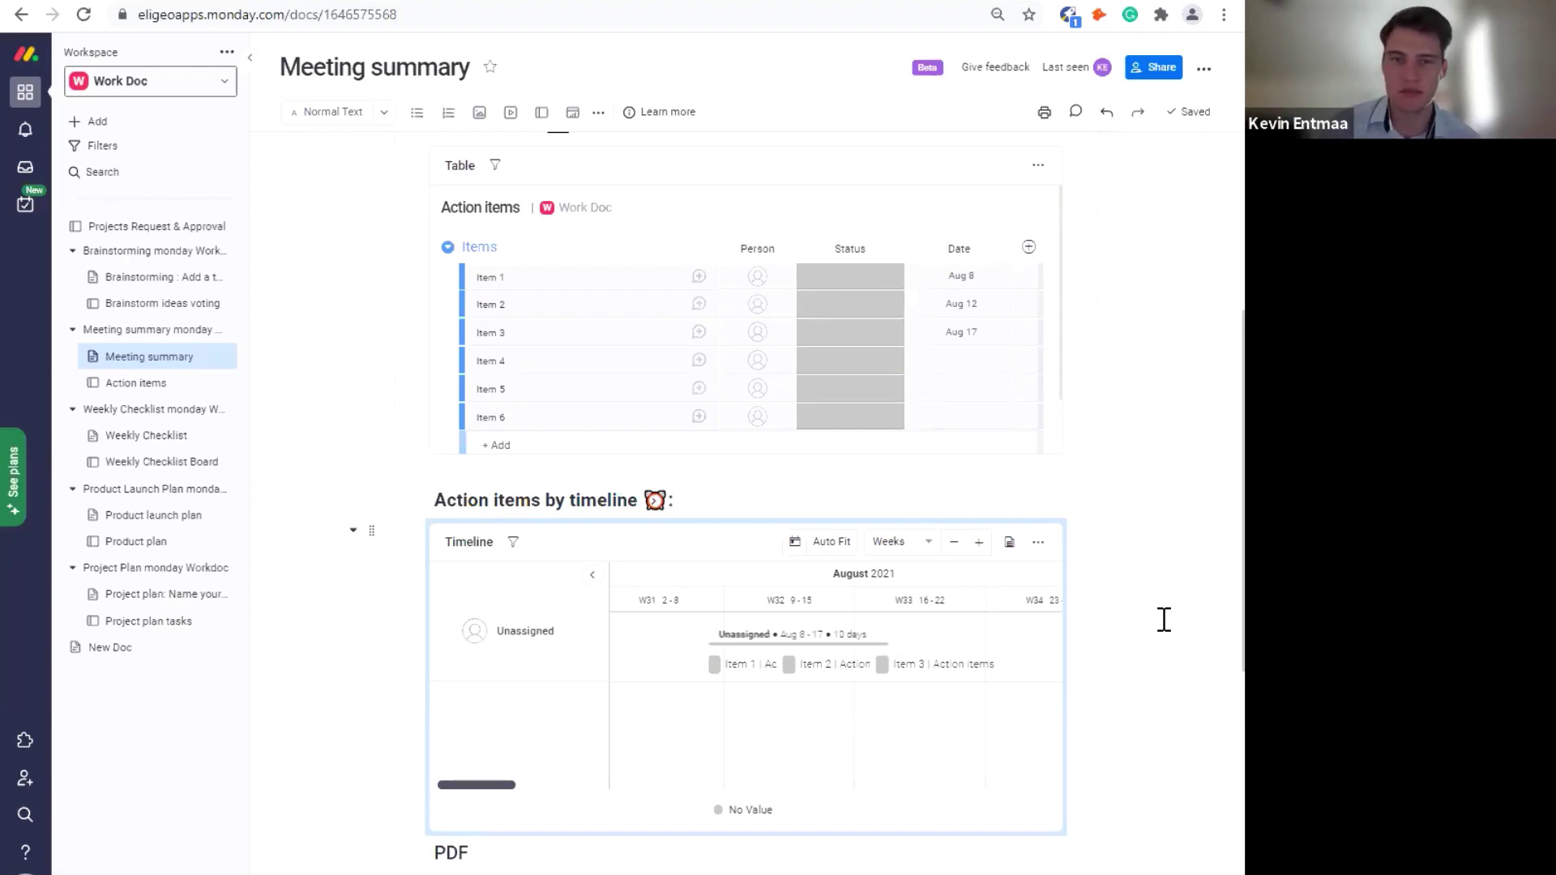
pyautogui.scroll(-6, 1151, 628)
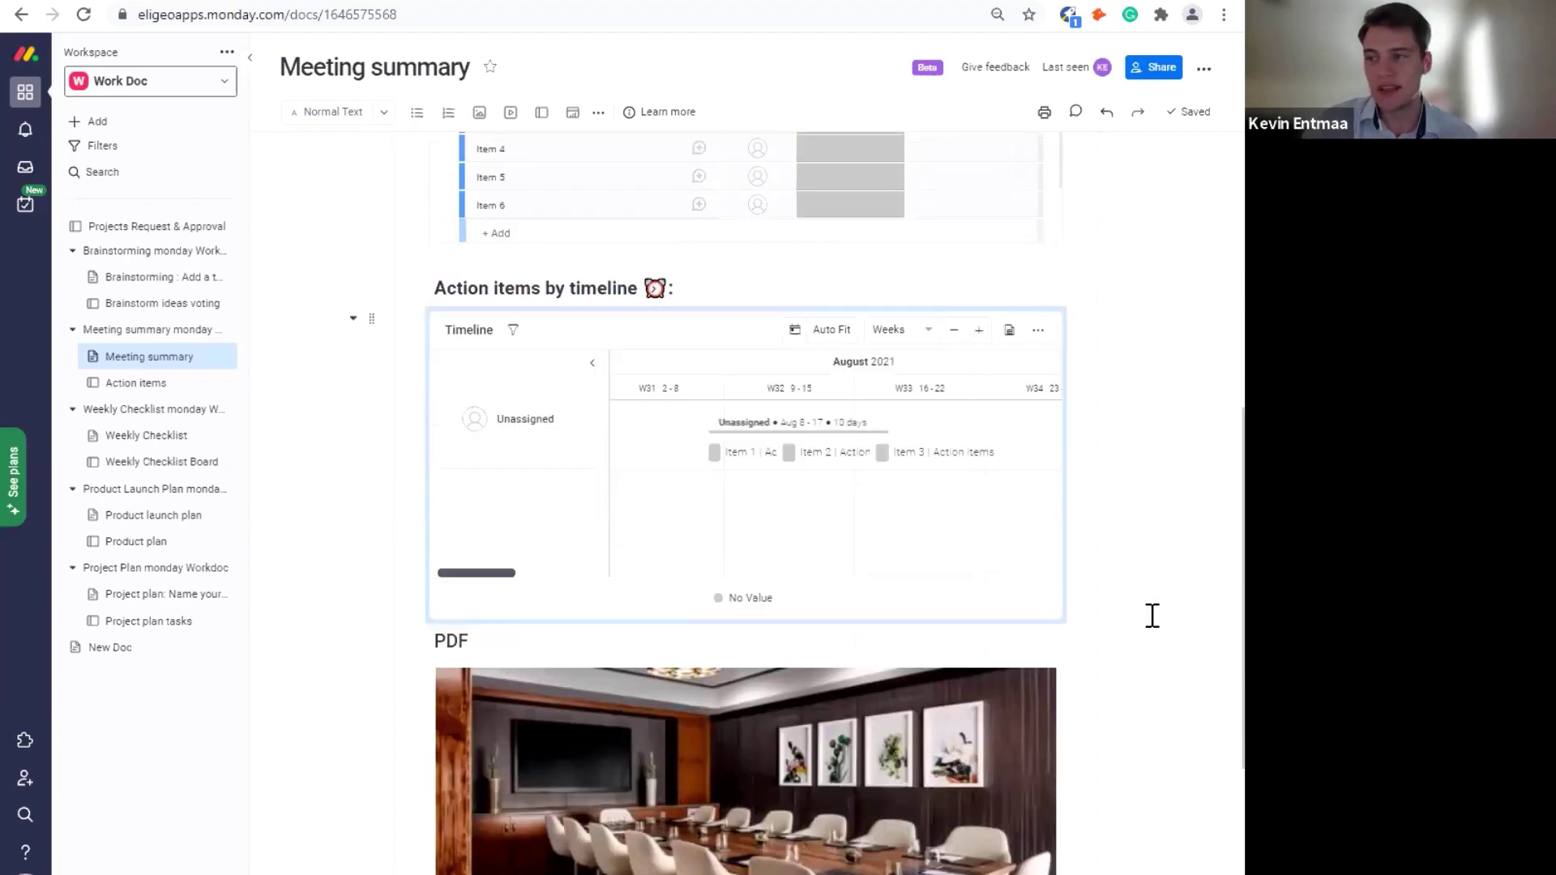
pyautogui.click(518, 680)
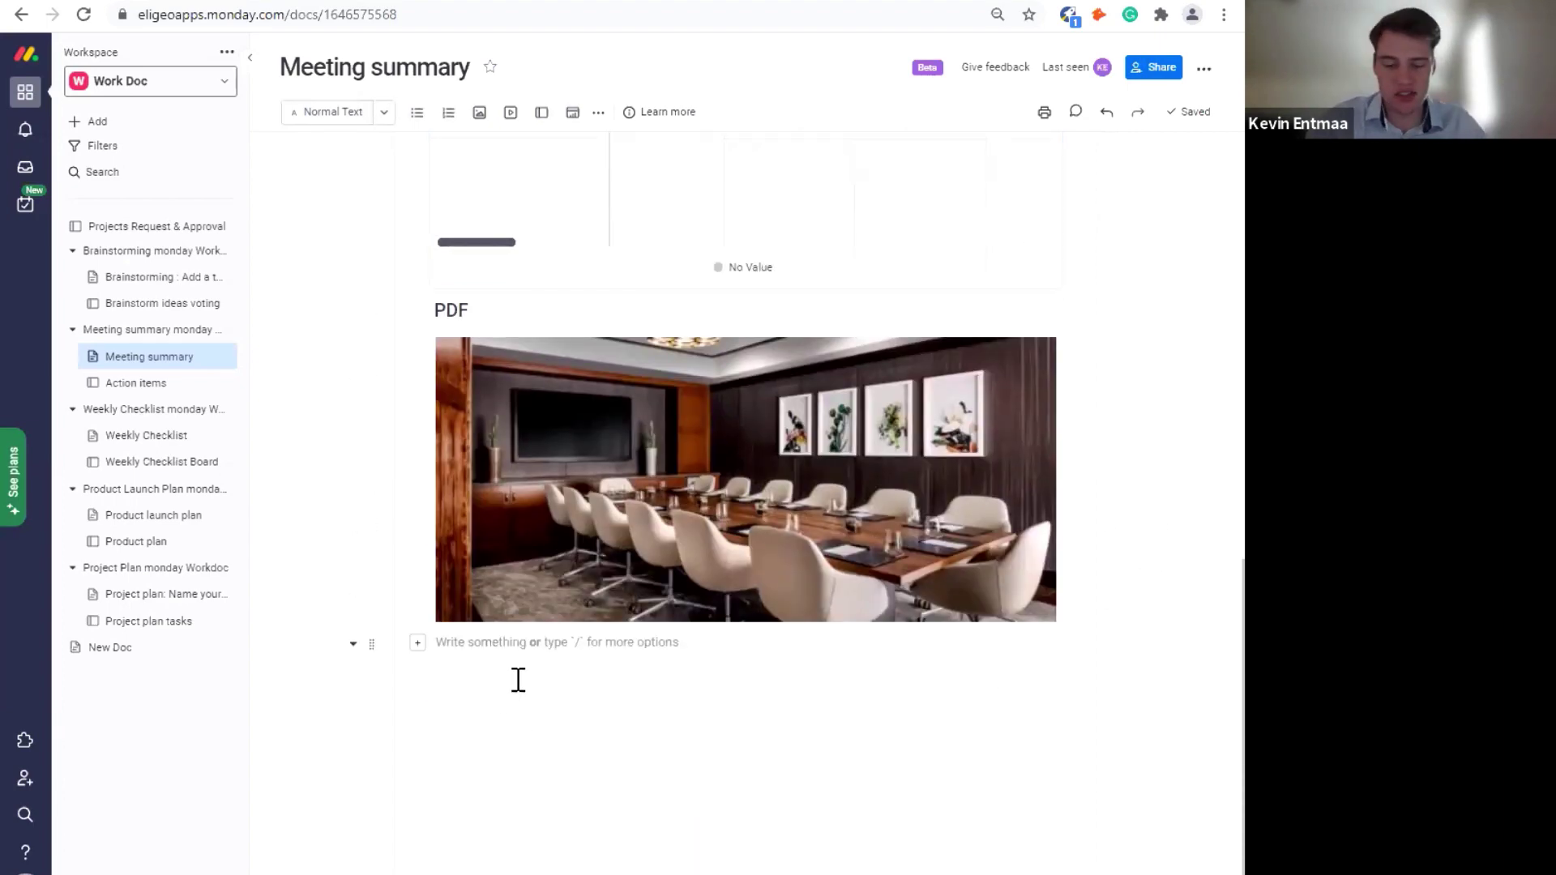
pyautogui.write('/')
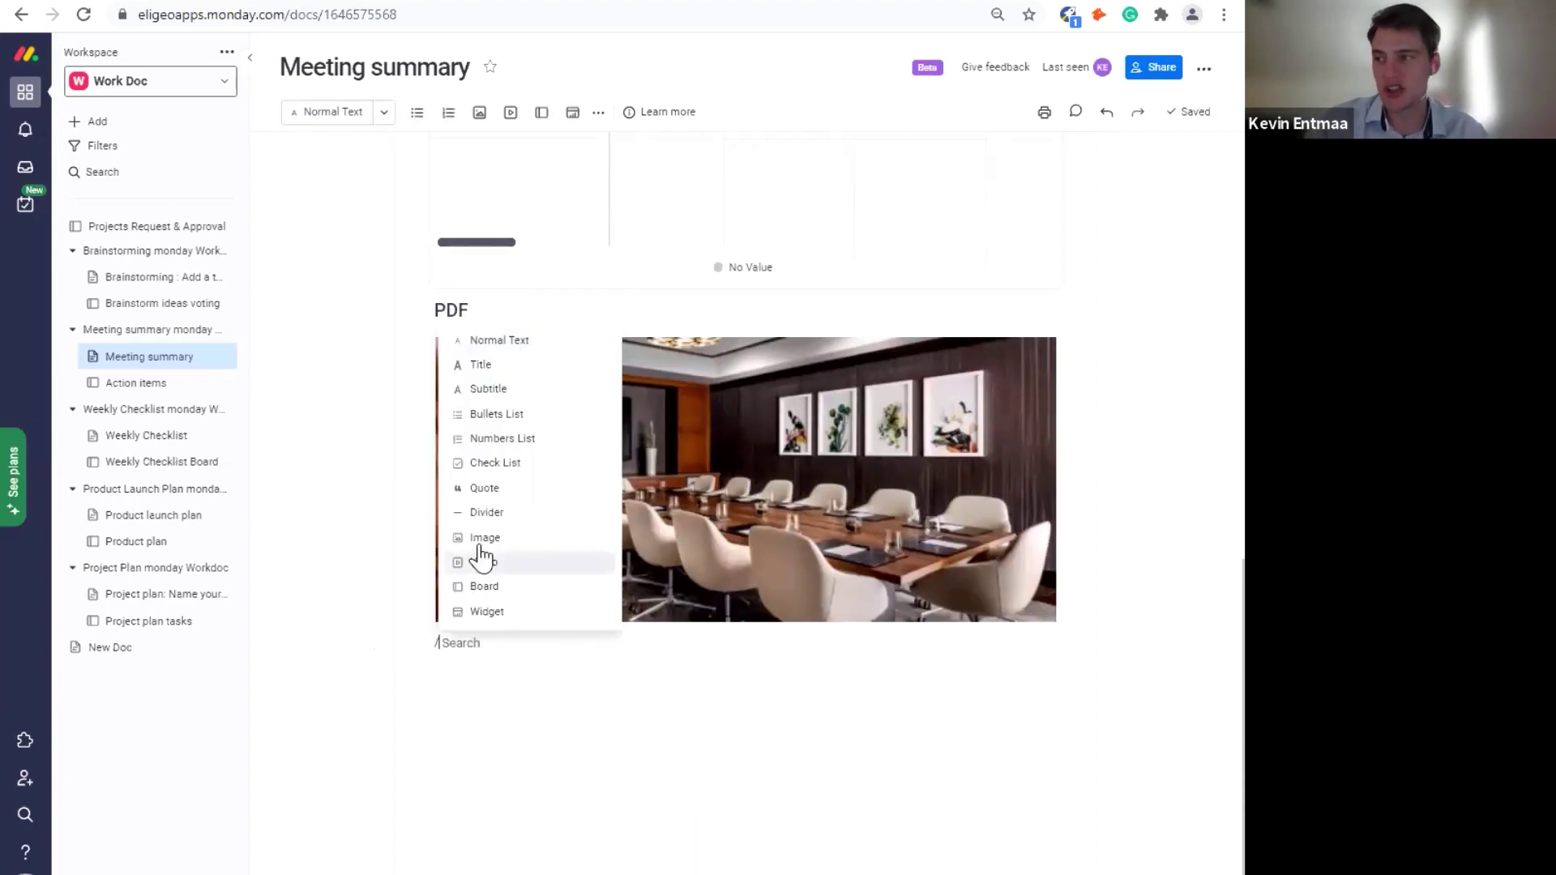
pyautogui.click(487, 614)
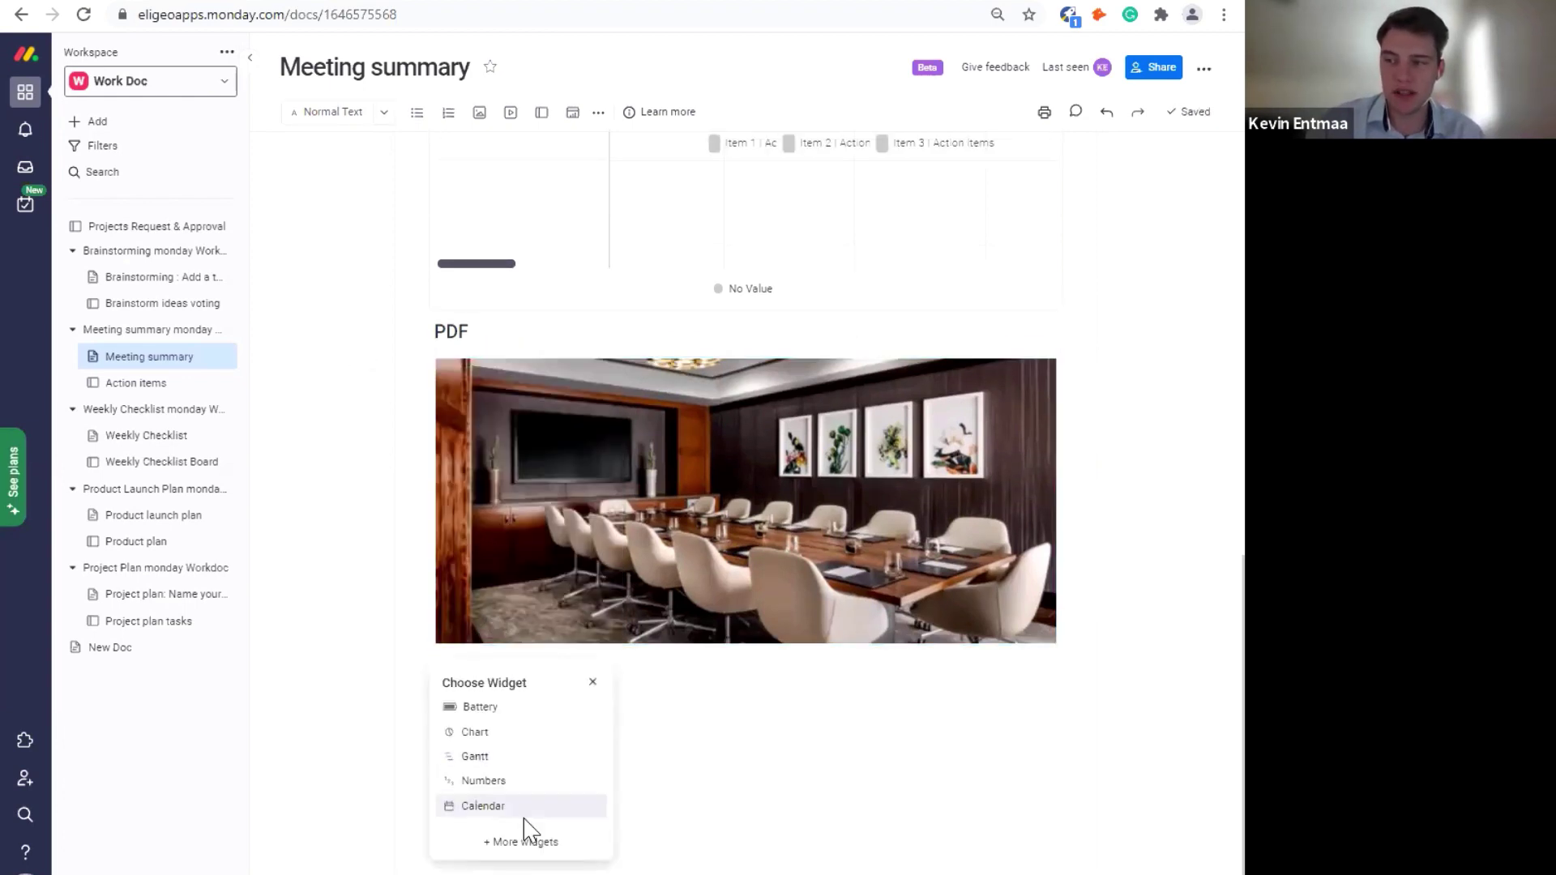
pyautogui.click(490, 810)
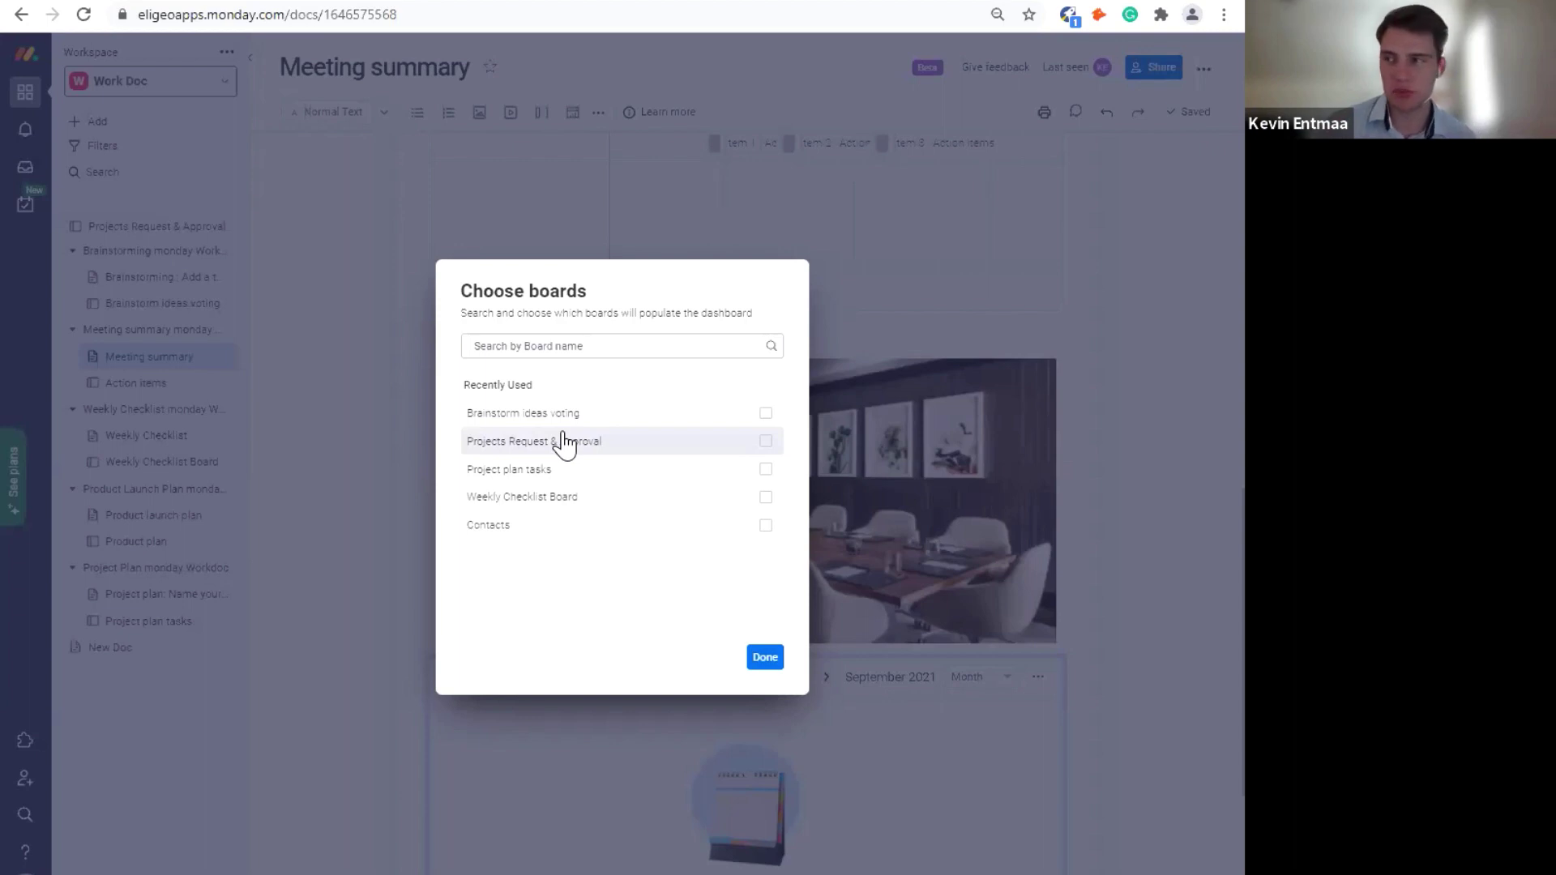
# - Populate the calendar with the Brainstorm ideas voting, Projects Request & Approval, Project plan tasks and Weekly Checklist Board boards
pyautogui.click(765, 413)
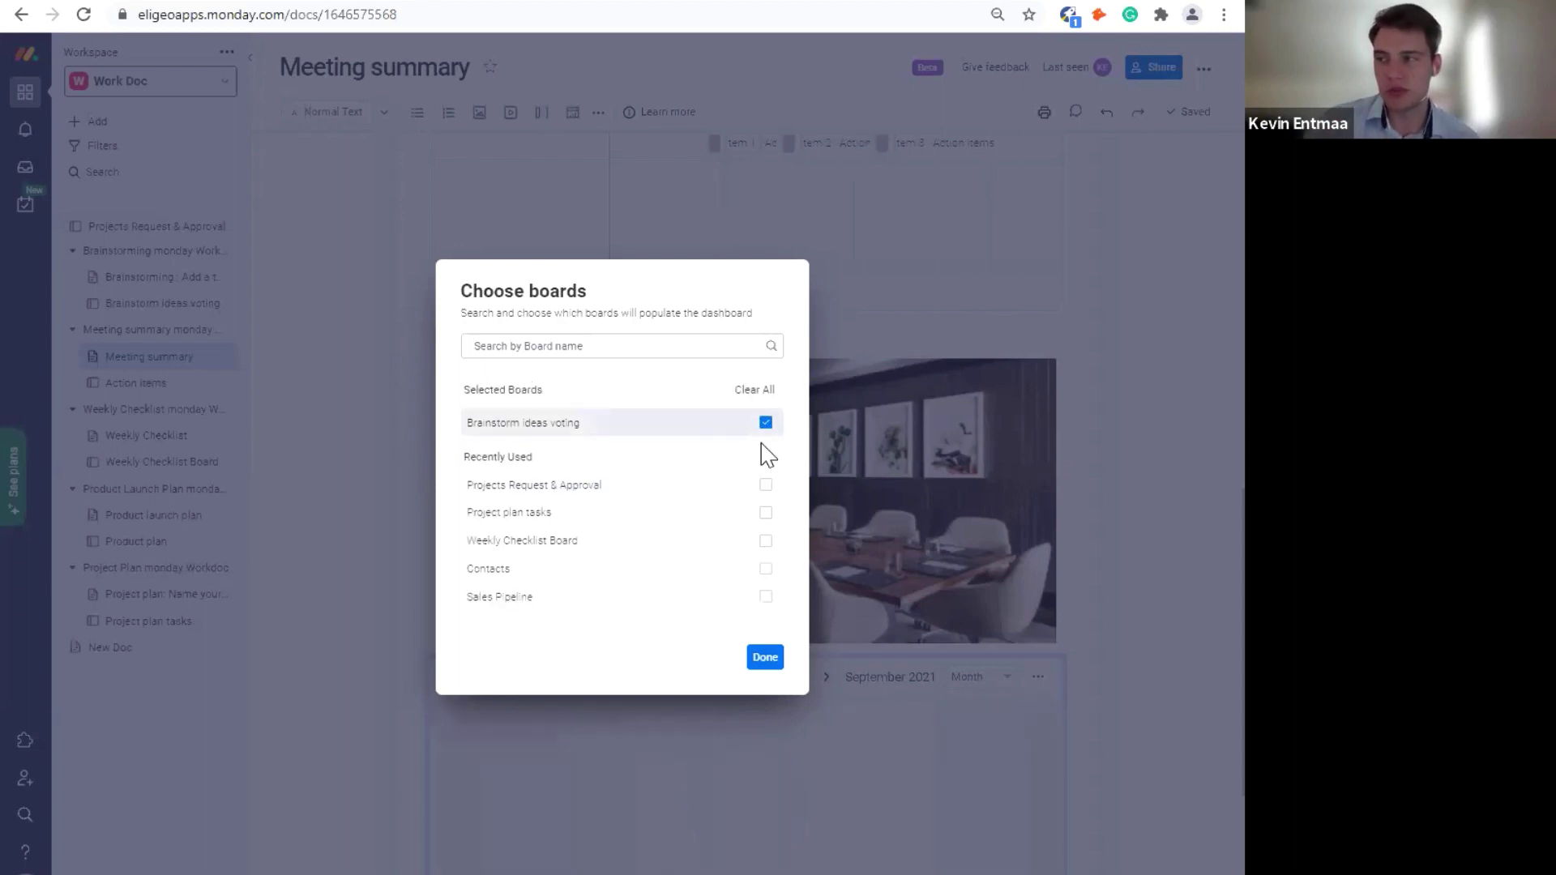
pyautogui.click(765, 486)
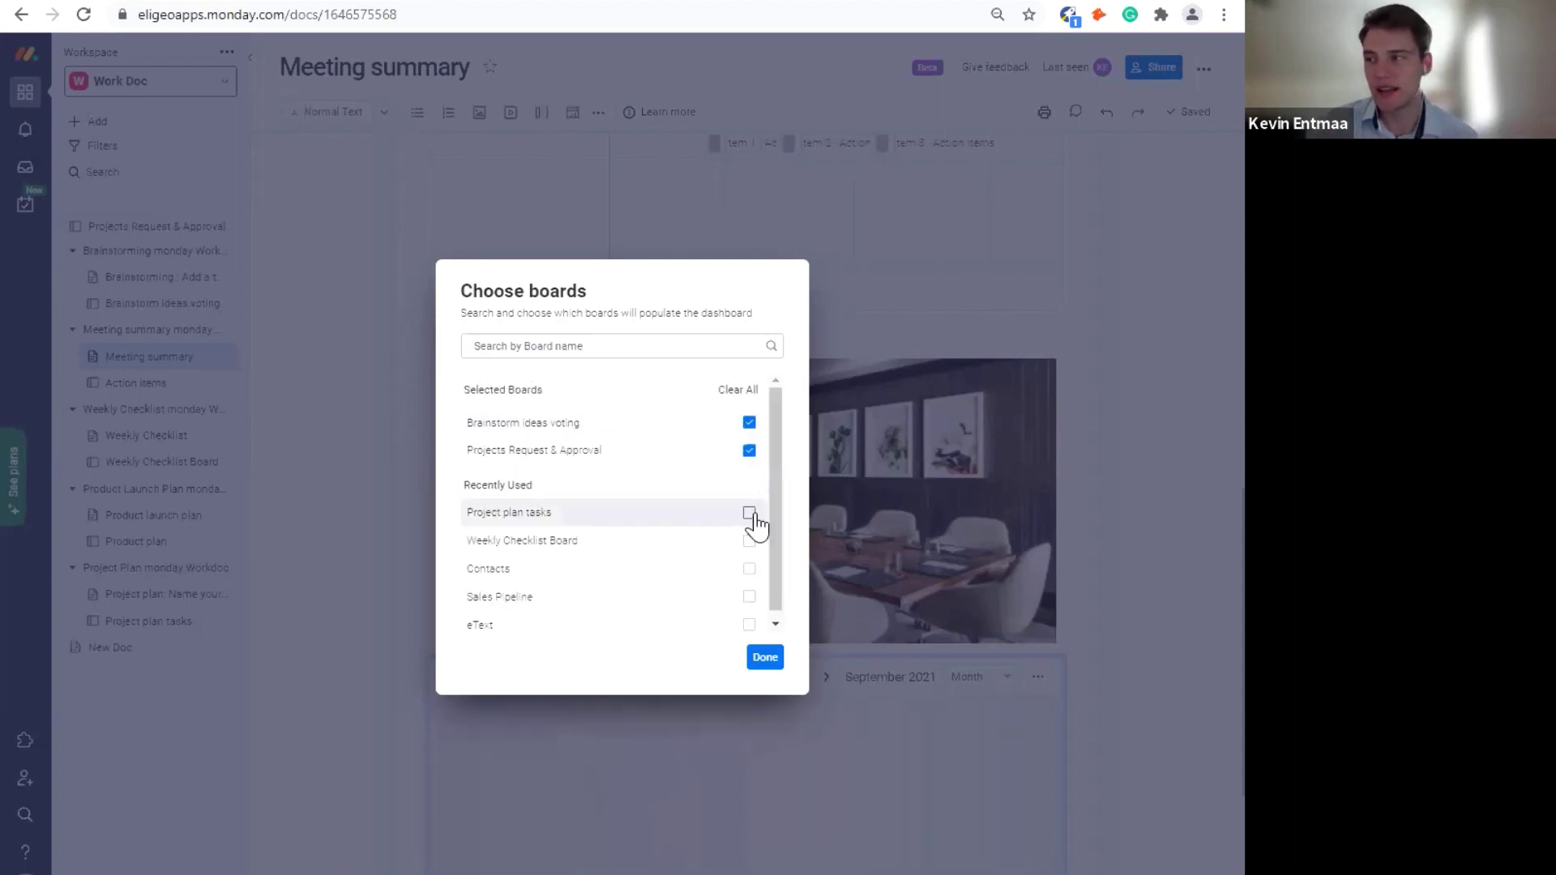
pyautogui.click(749, 513)
pyautogui.click(749, 541)
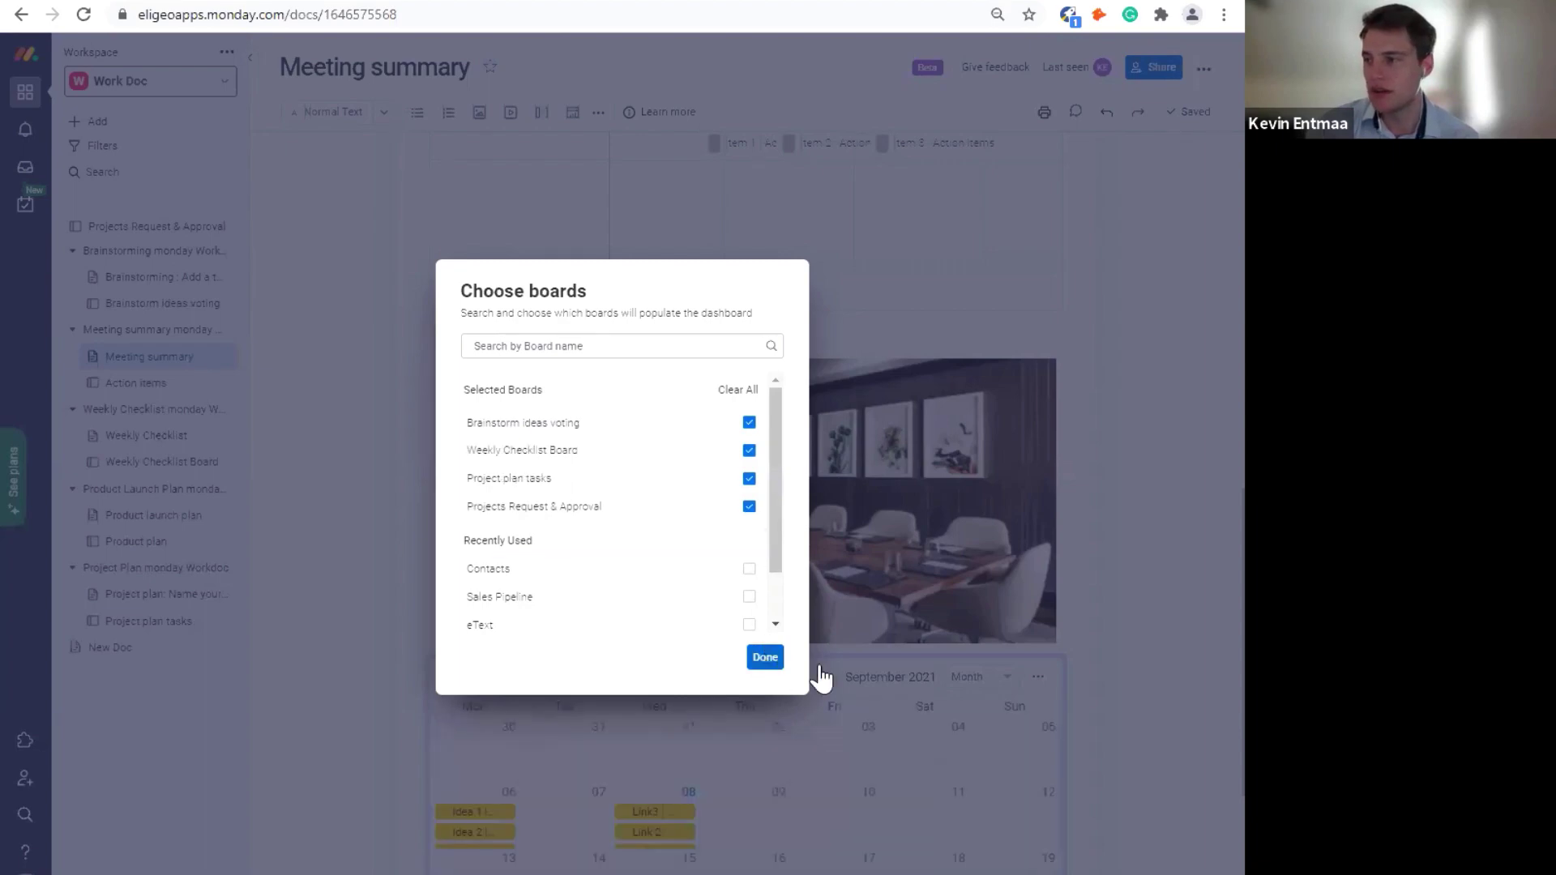
pyautogui.click(1073, 608)
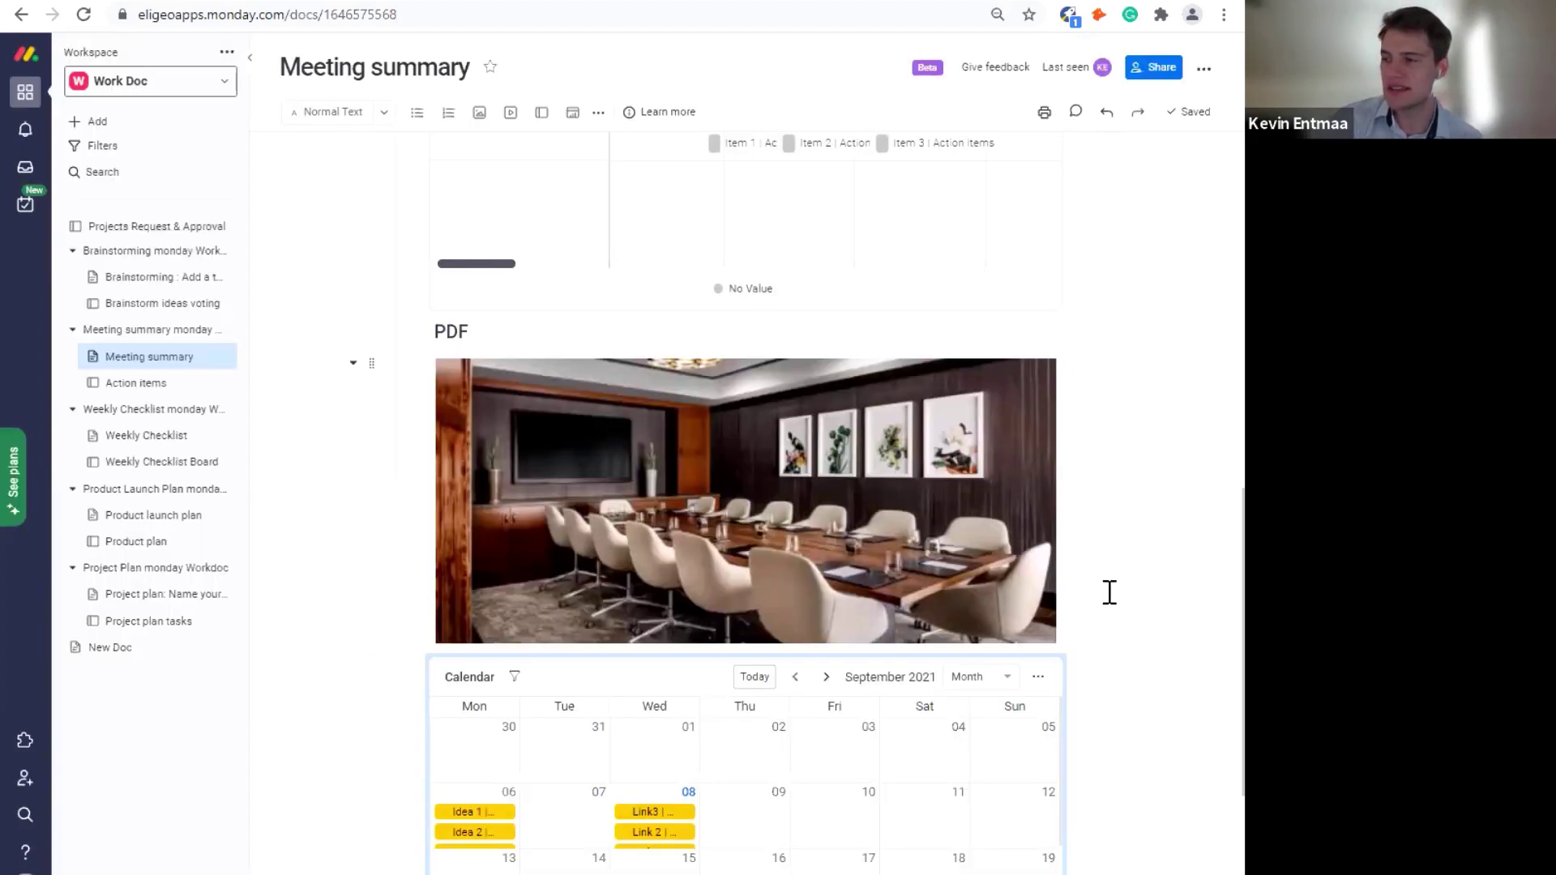
pyautogui.scroll(-4, 1108, 591)
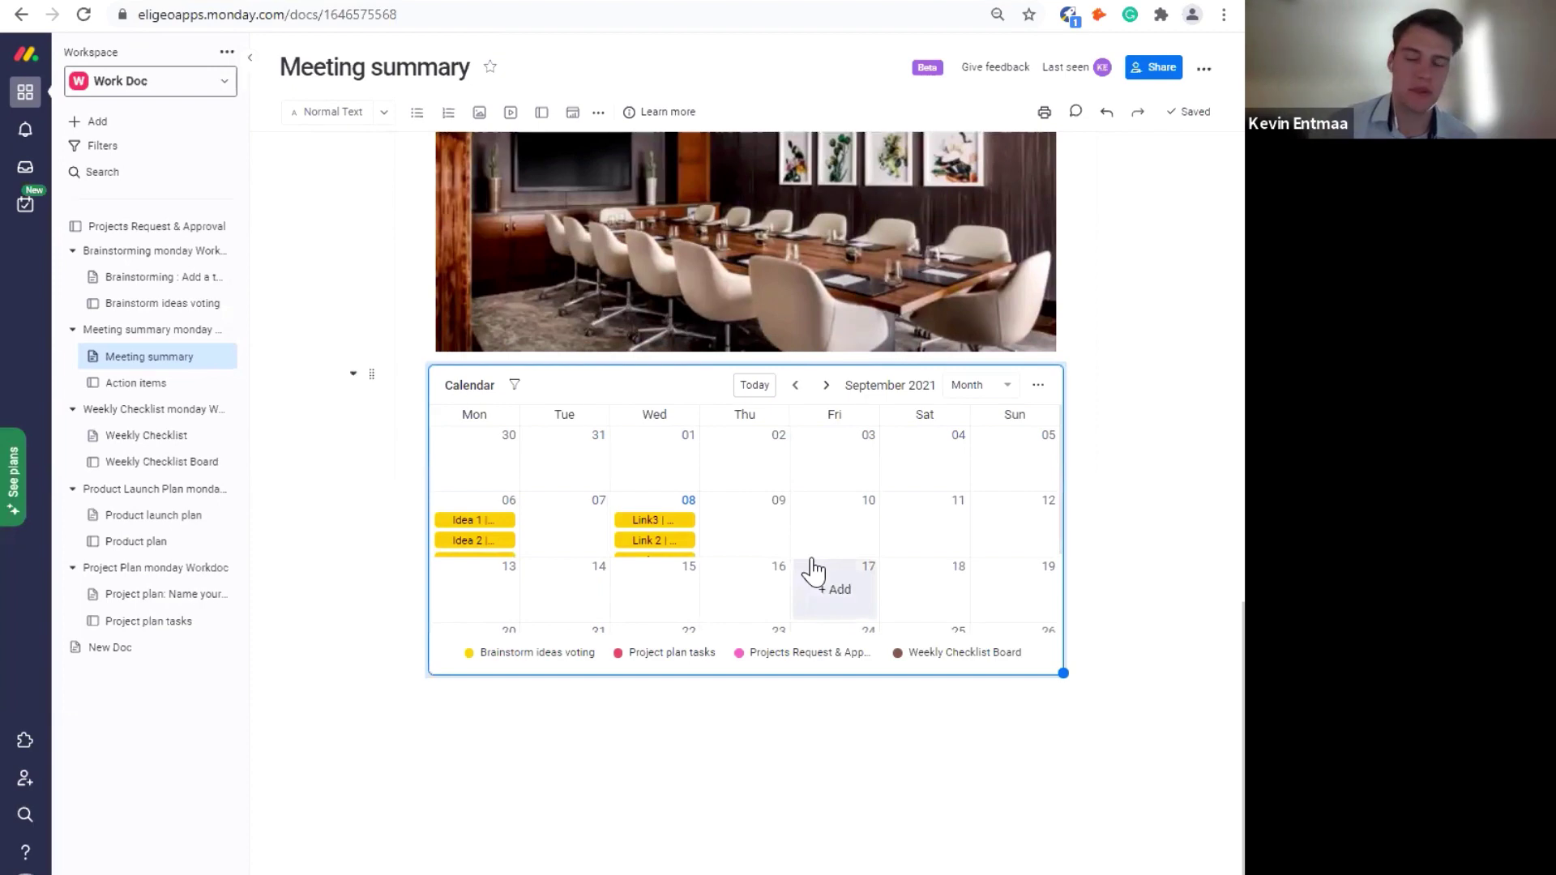
# - Open the Link3 item from the calendar, view its updates on the Brainstorm ideas voting board, and return to the Meeting summary doc
pyautogui.click(653, 523)
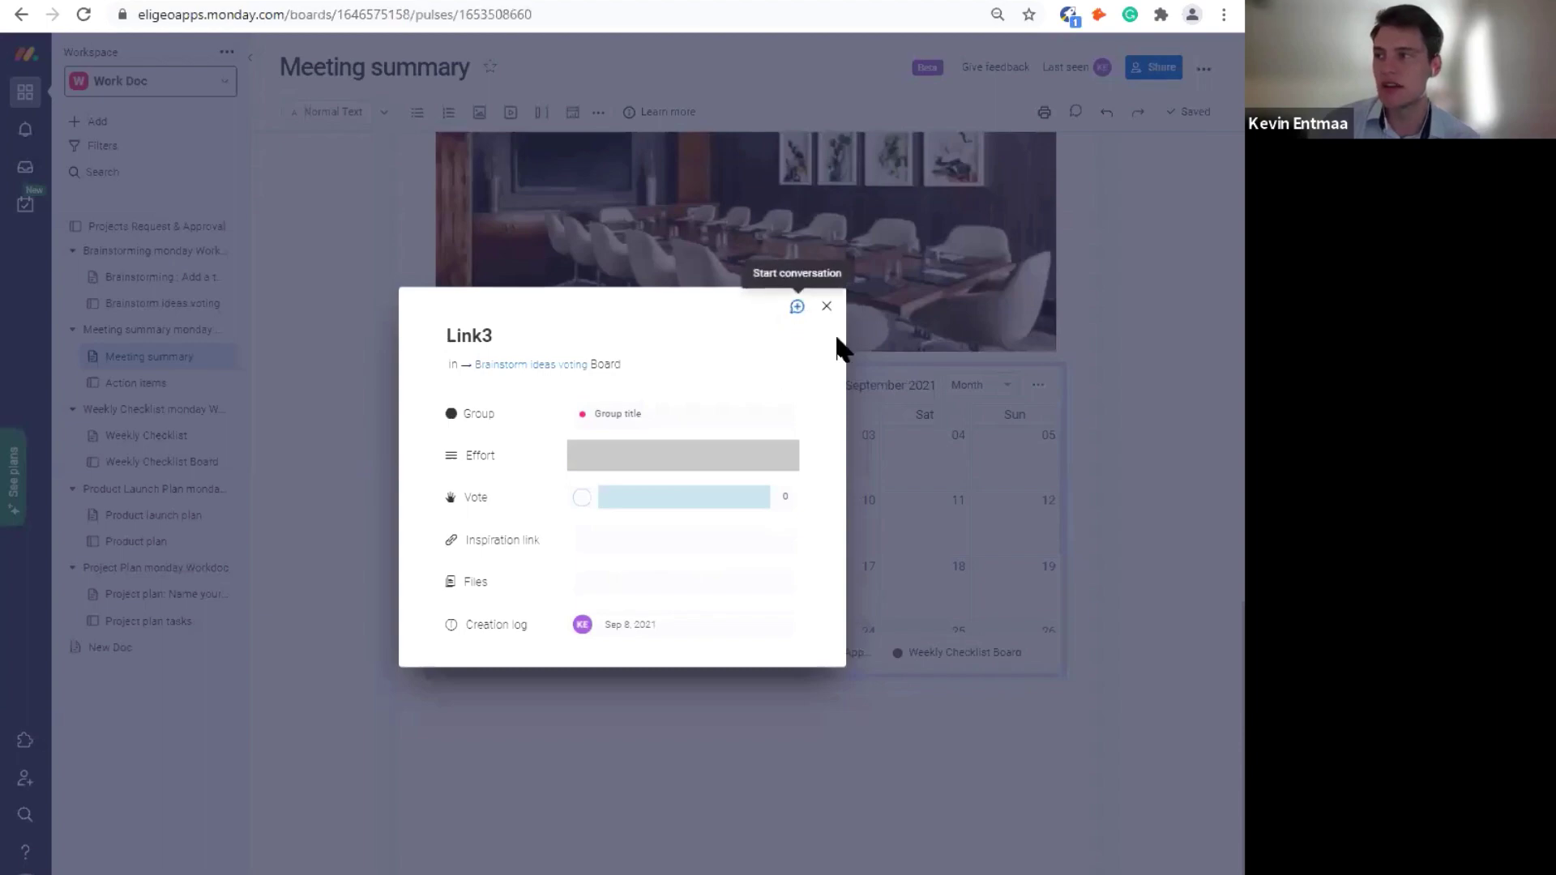
pyautogui.click(796, 306)
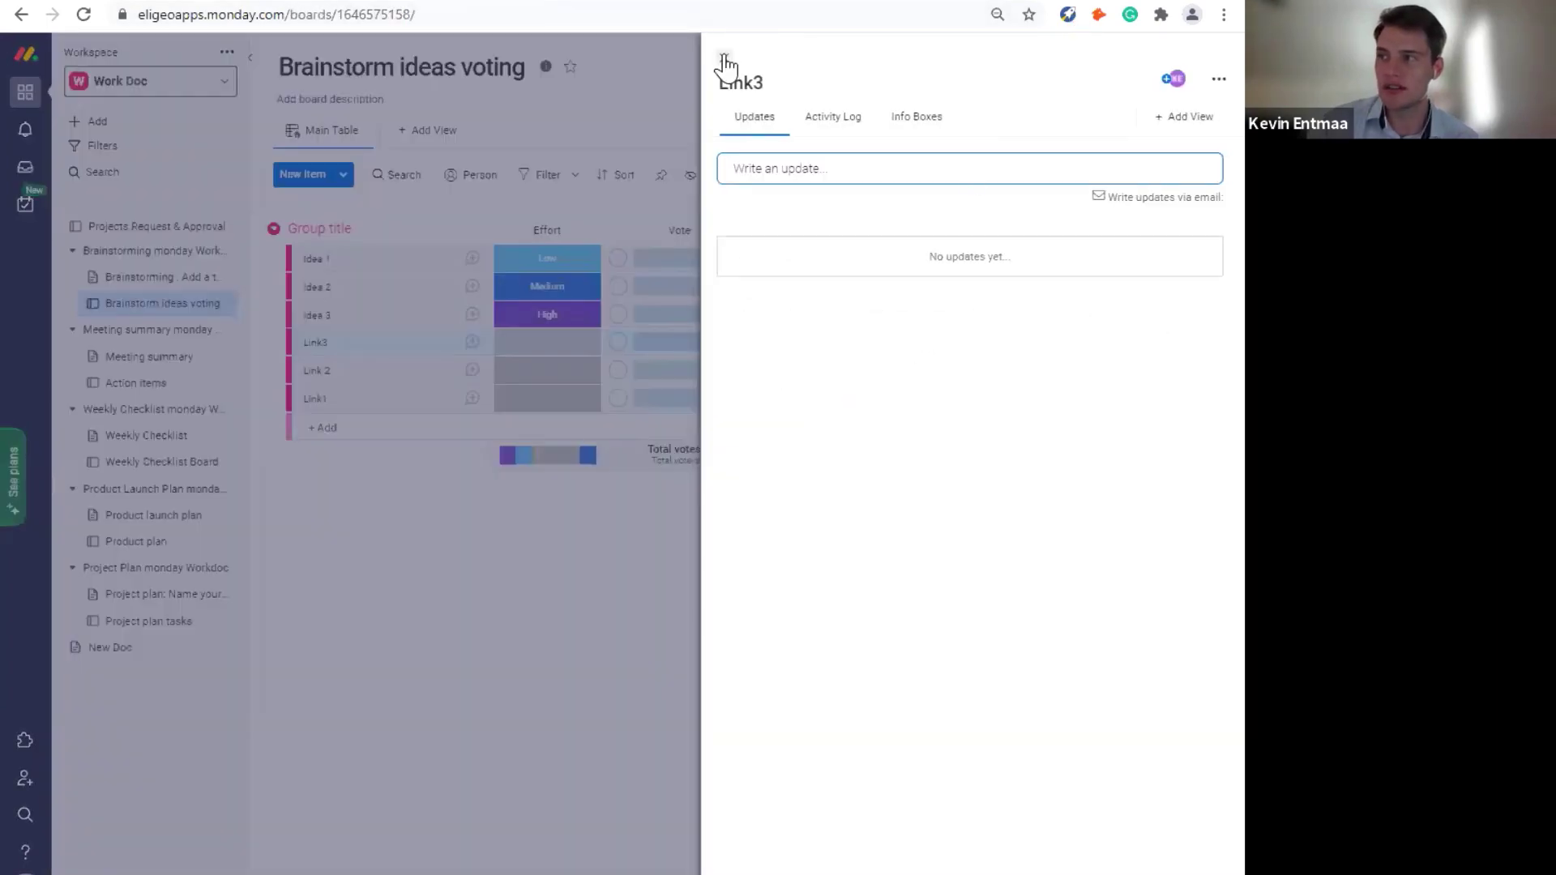
pyautogui.click(725, 60)
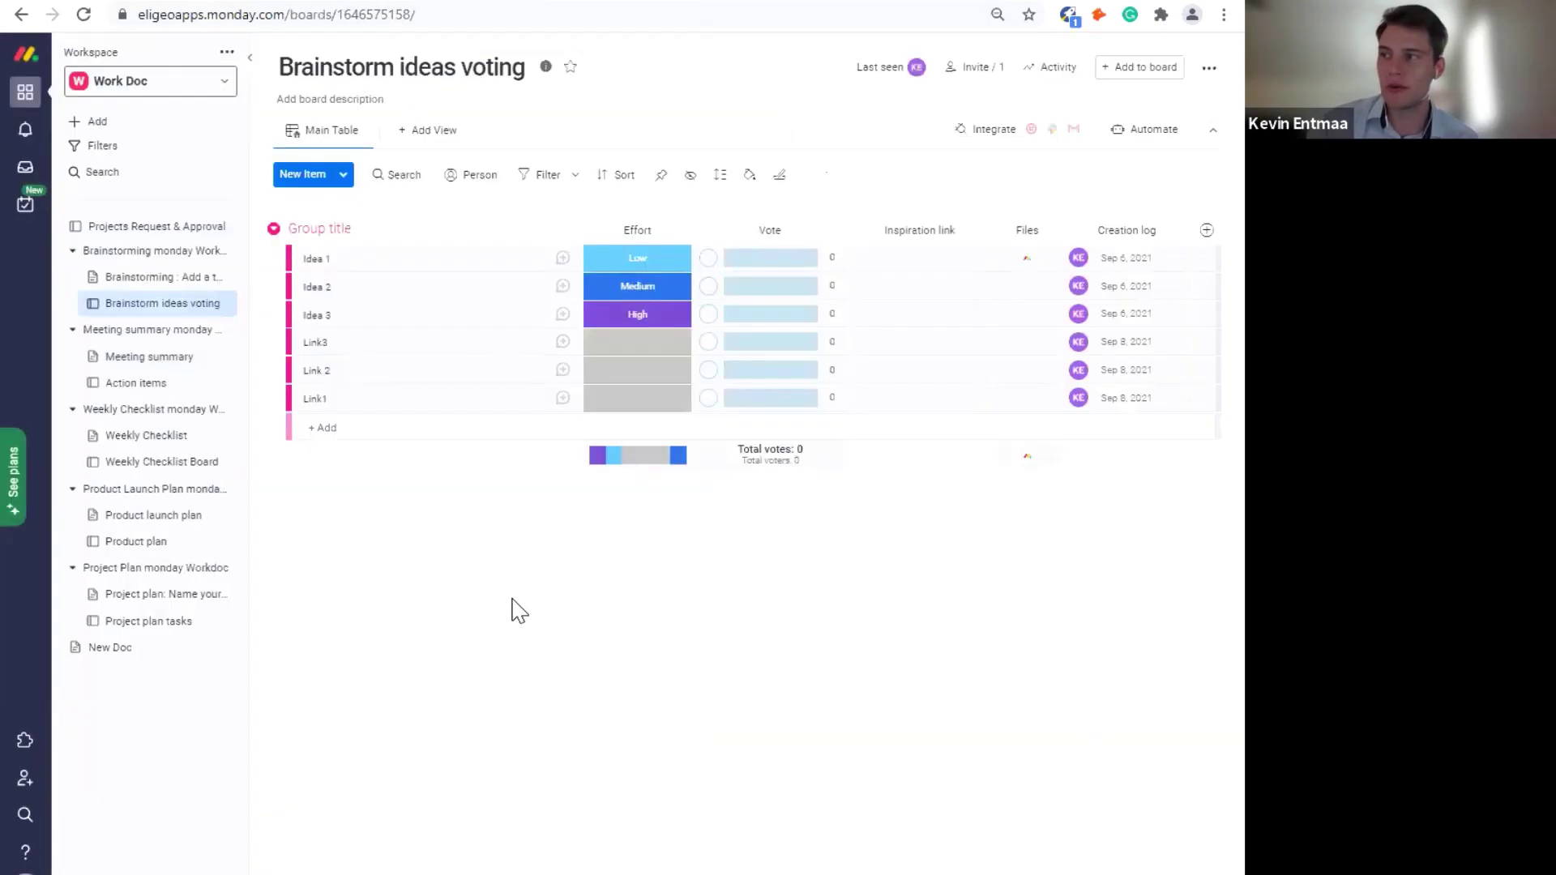
pyautogui.click(157, 285)
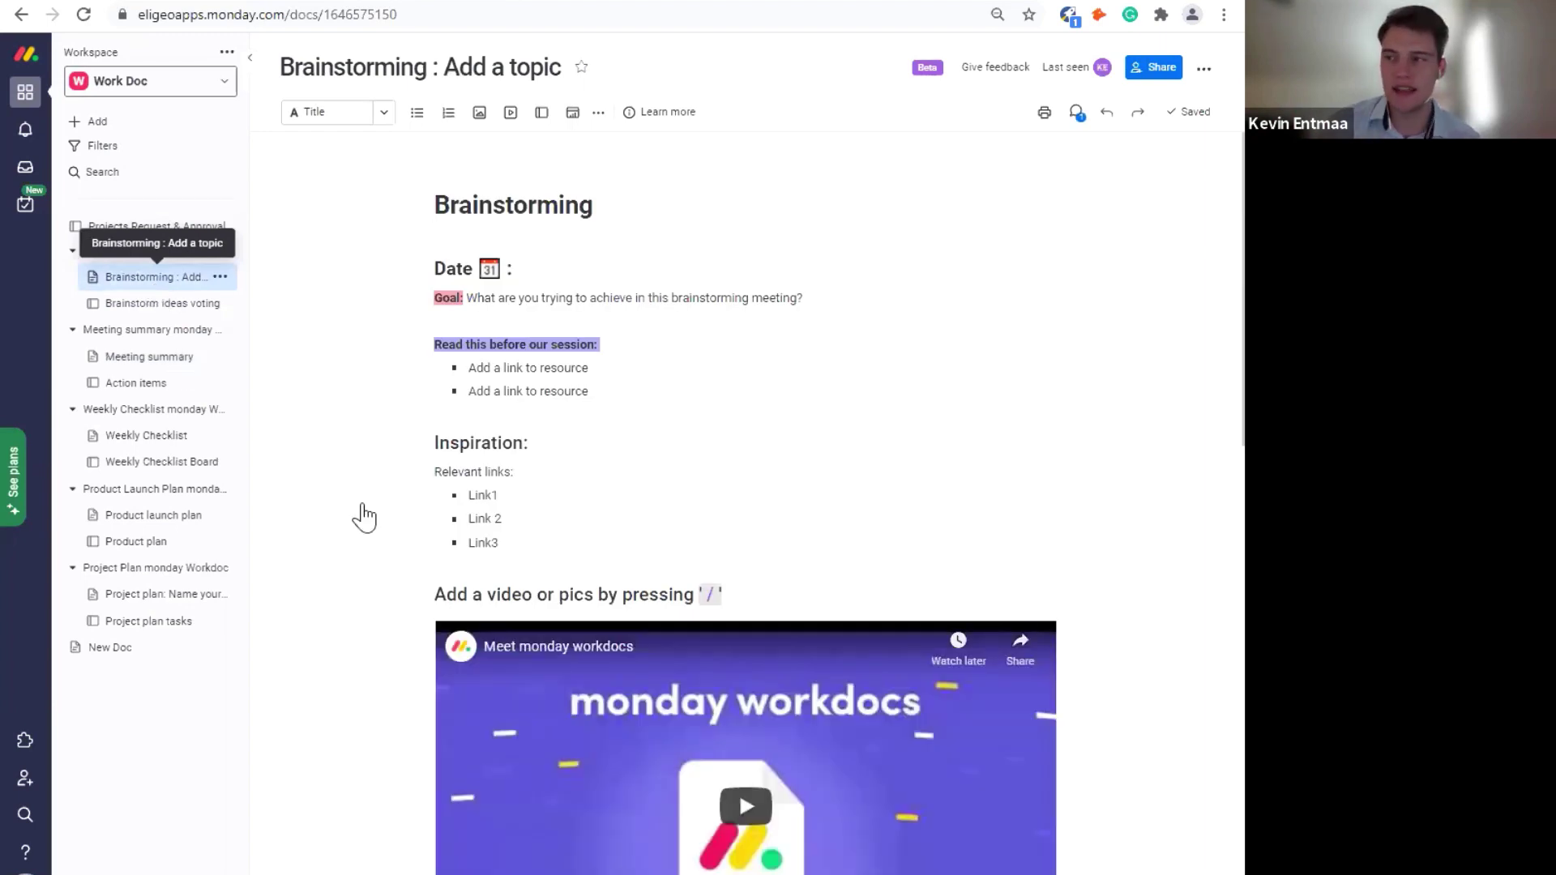
pyautogui.click(149, 357)
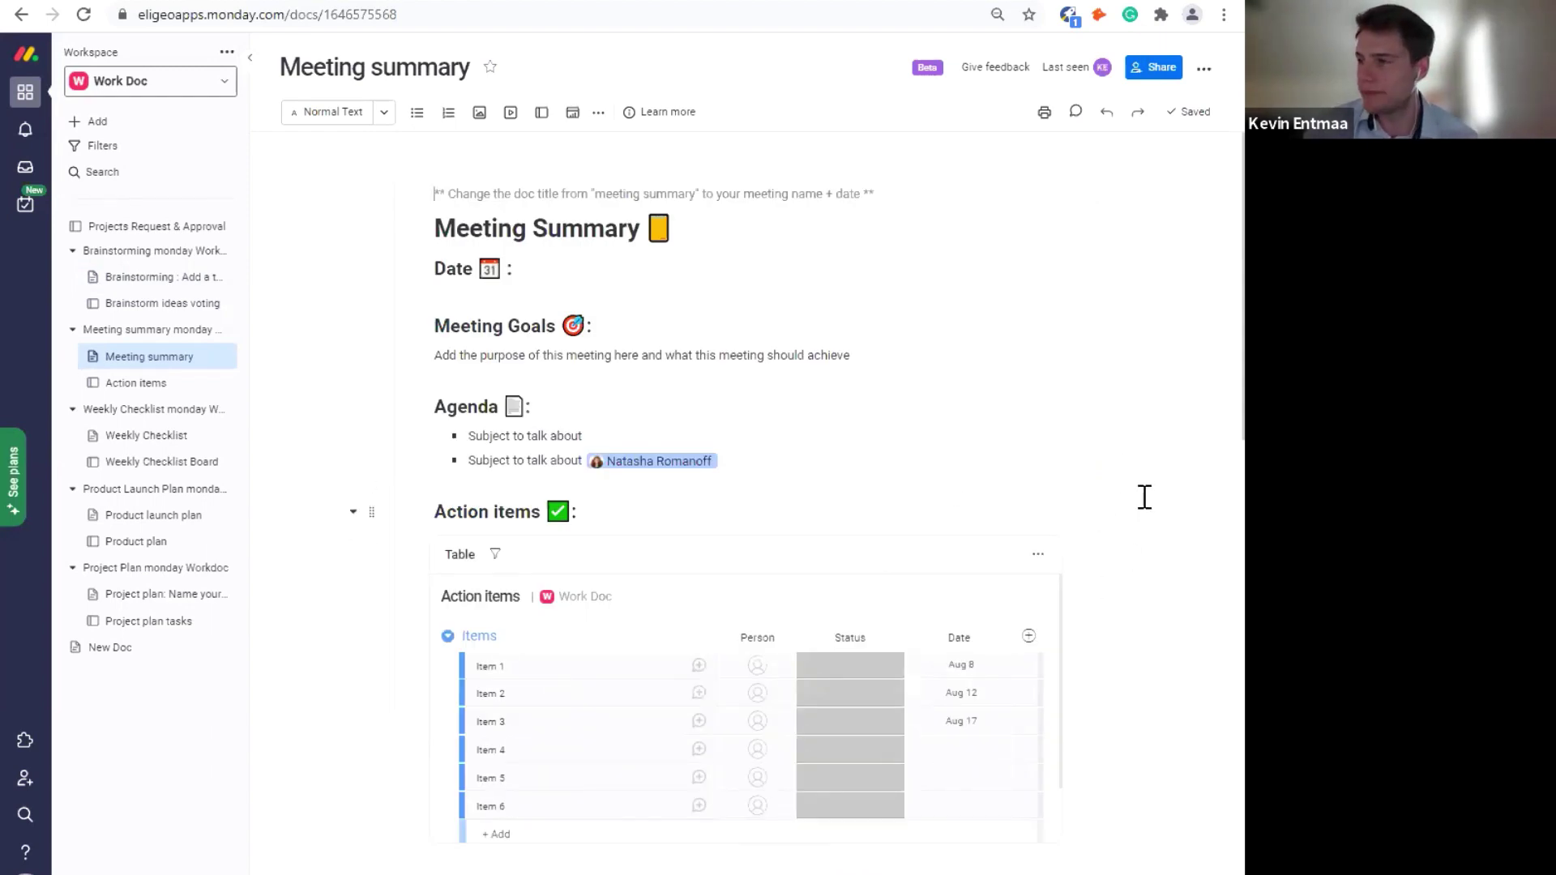
# - Look over the Meeting summary doc's management options, its additional content blocks, and its actions in the workspace list
pyautogui.scroll(-3, 1143, 497)
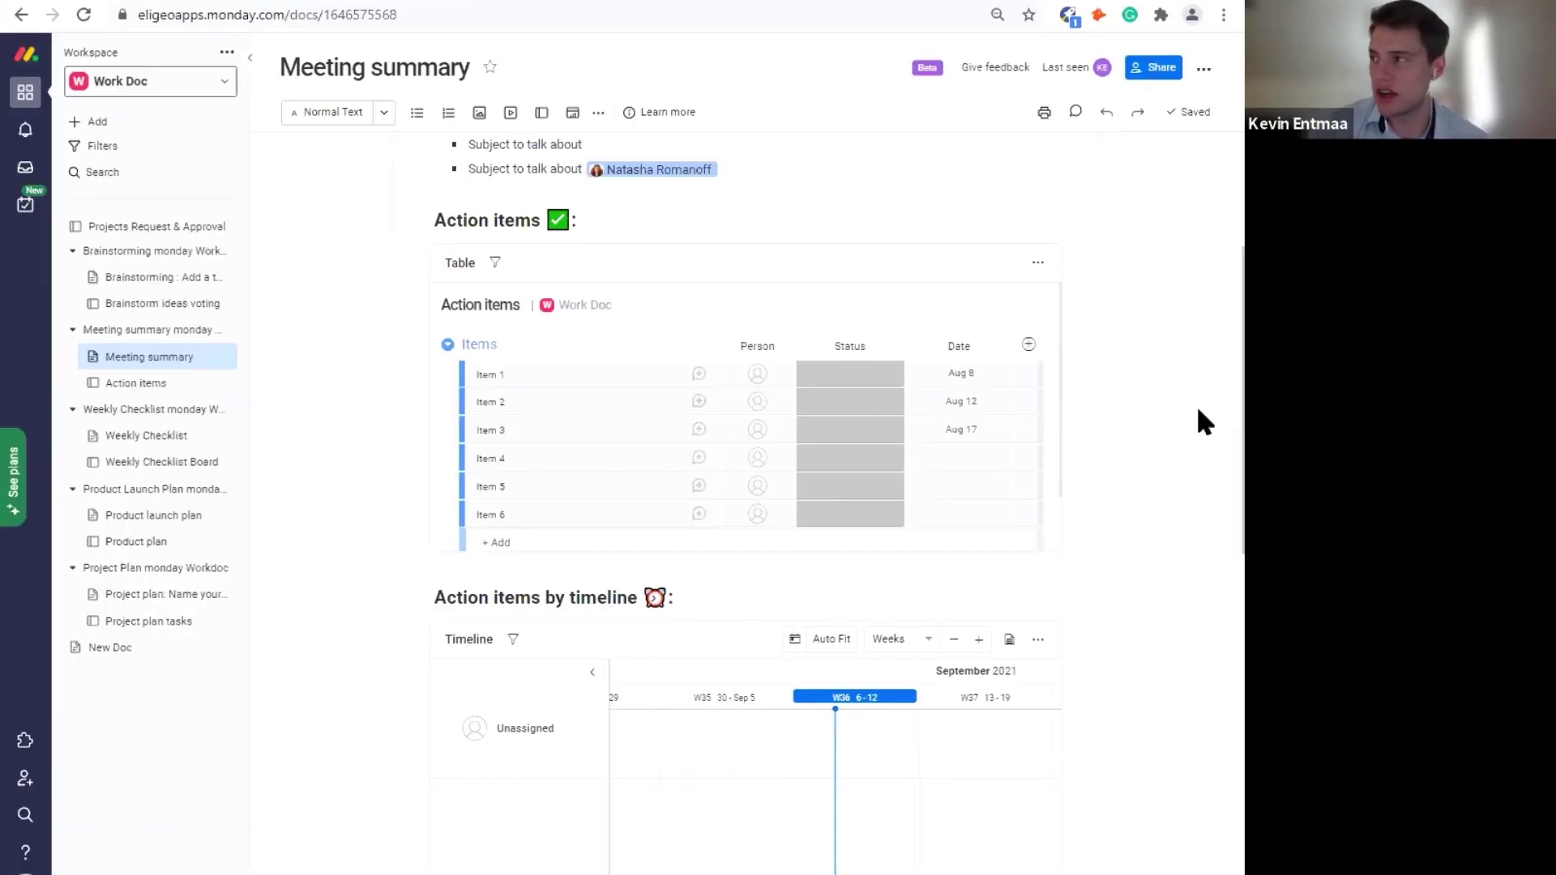
pyautogui.scroll(4, 1153, 330)
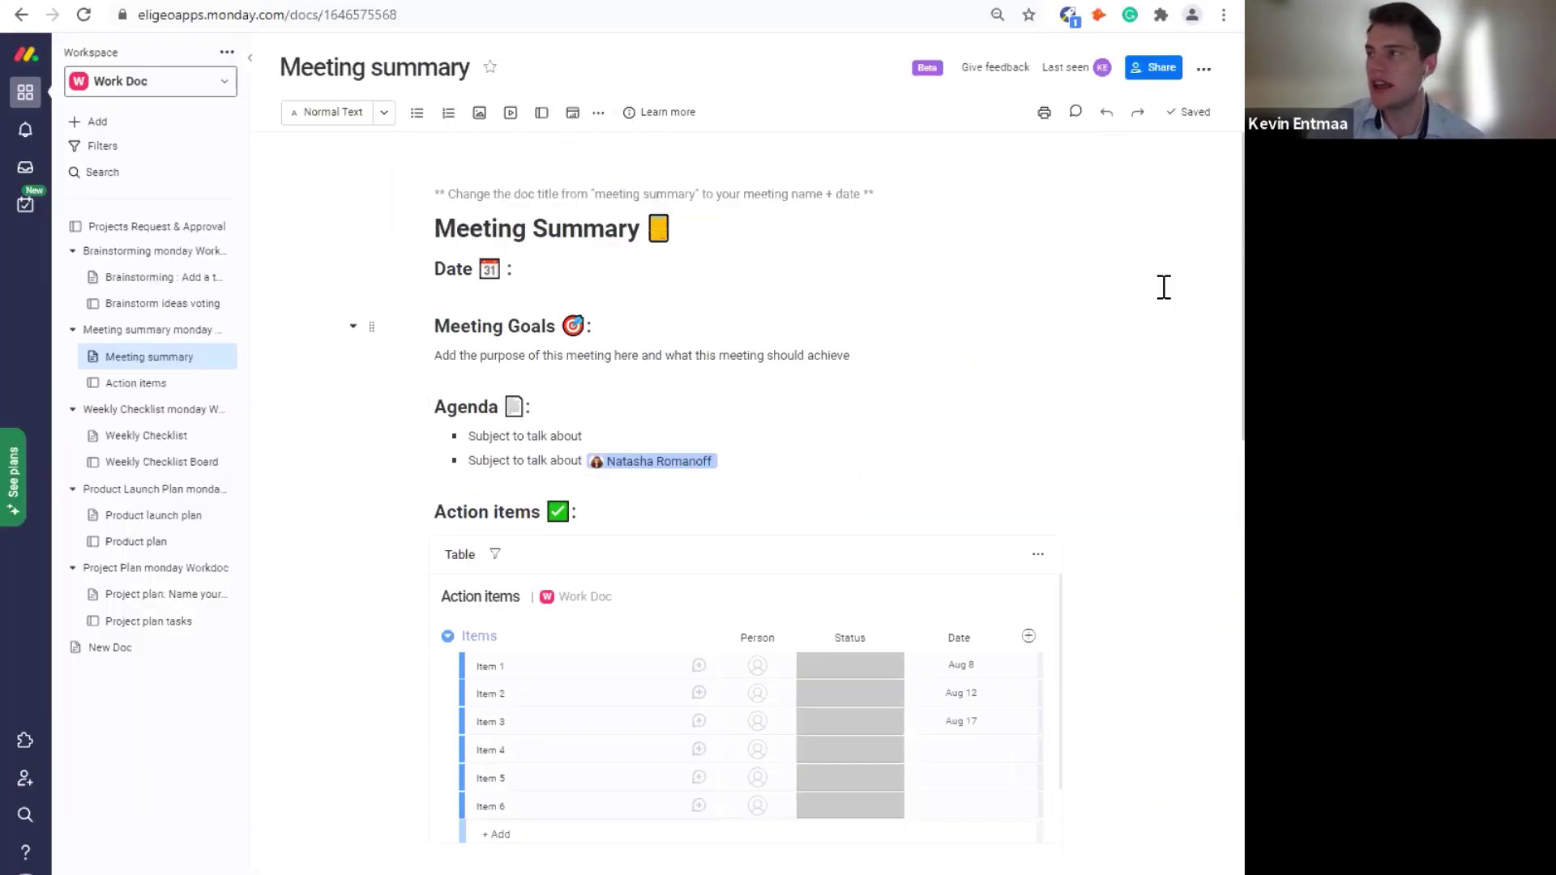
pyautogui.click(1204, 70)
pyautogui.moveTo(1120, 165)
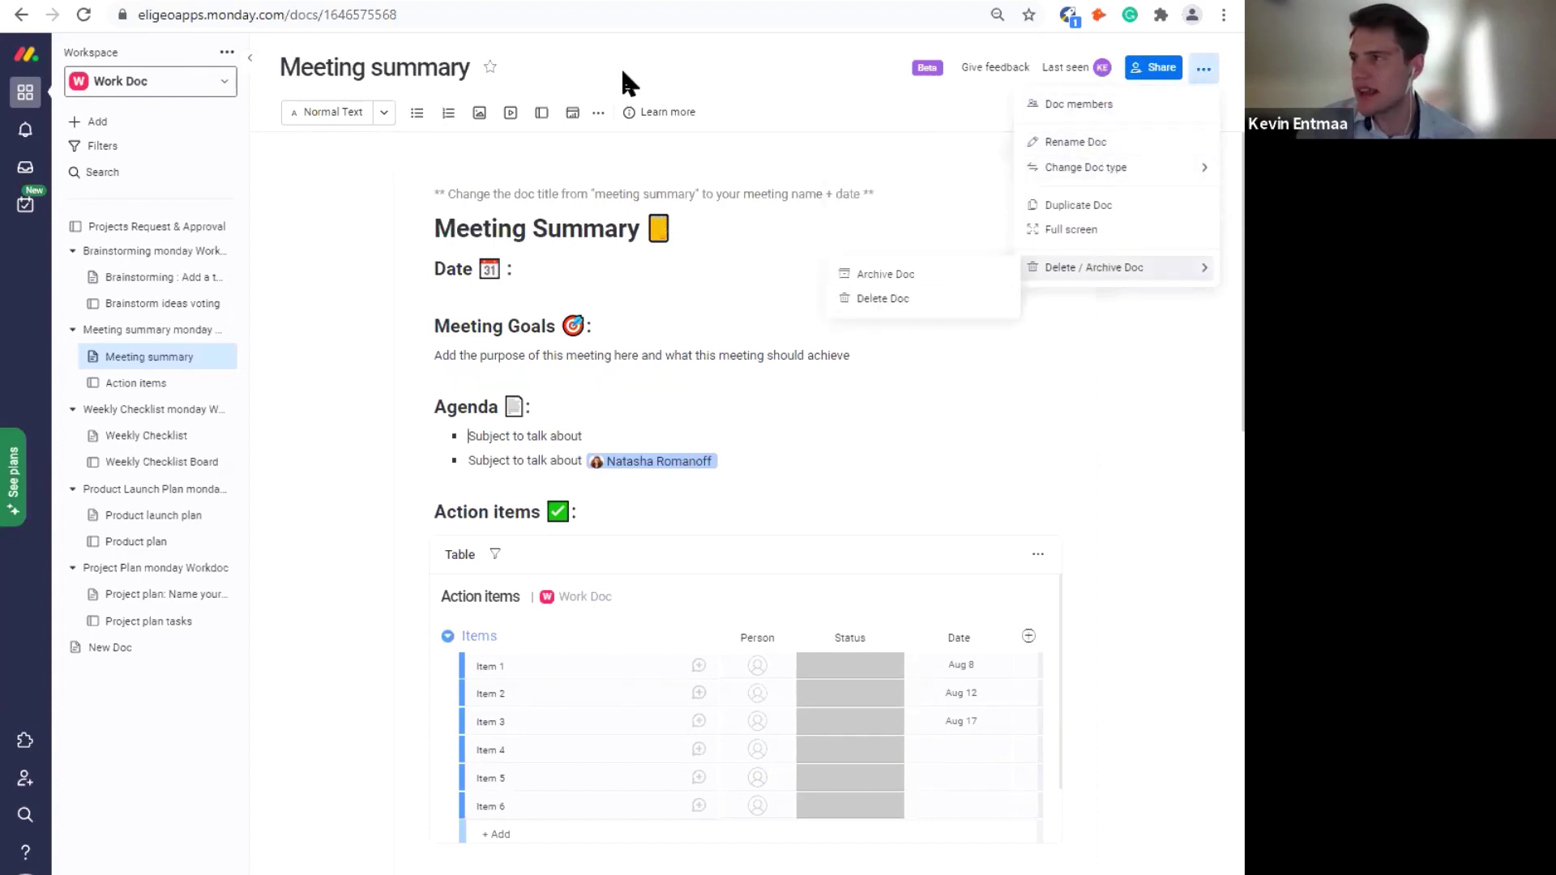
pyautogui.click(598, 113)
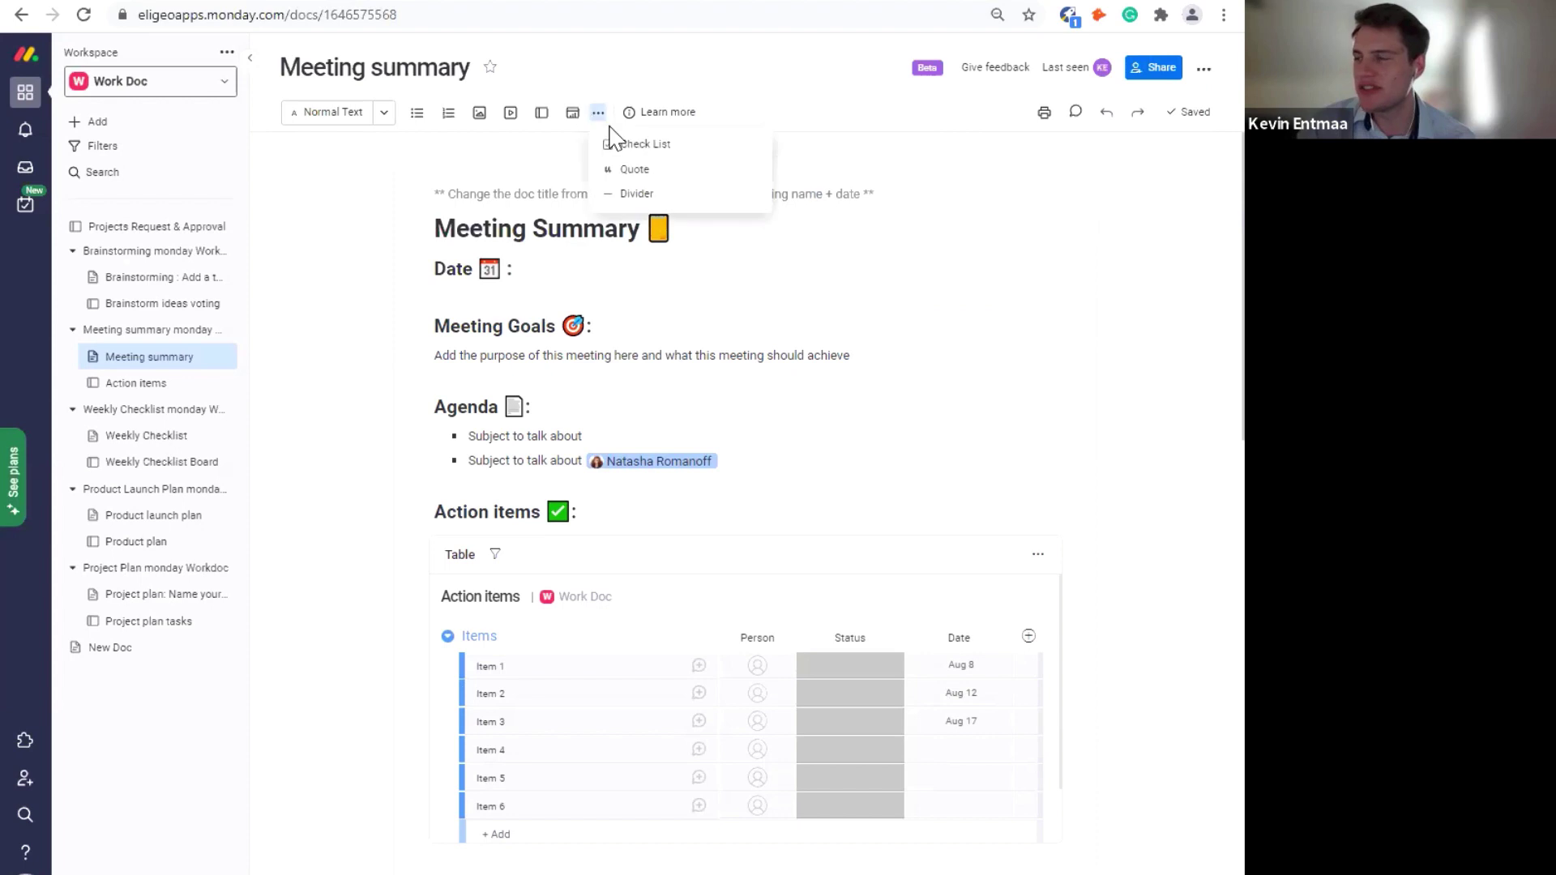
pyautogui.click(1169, 361)
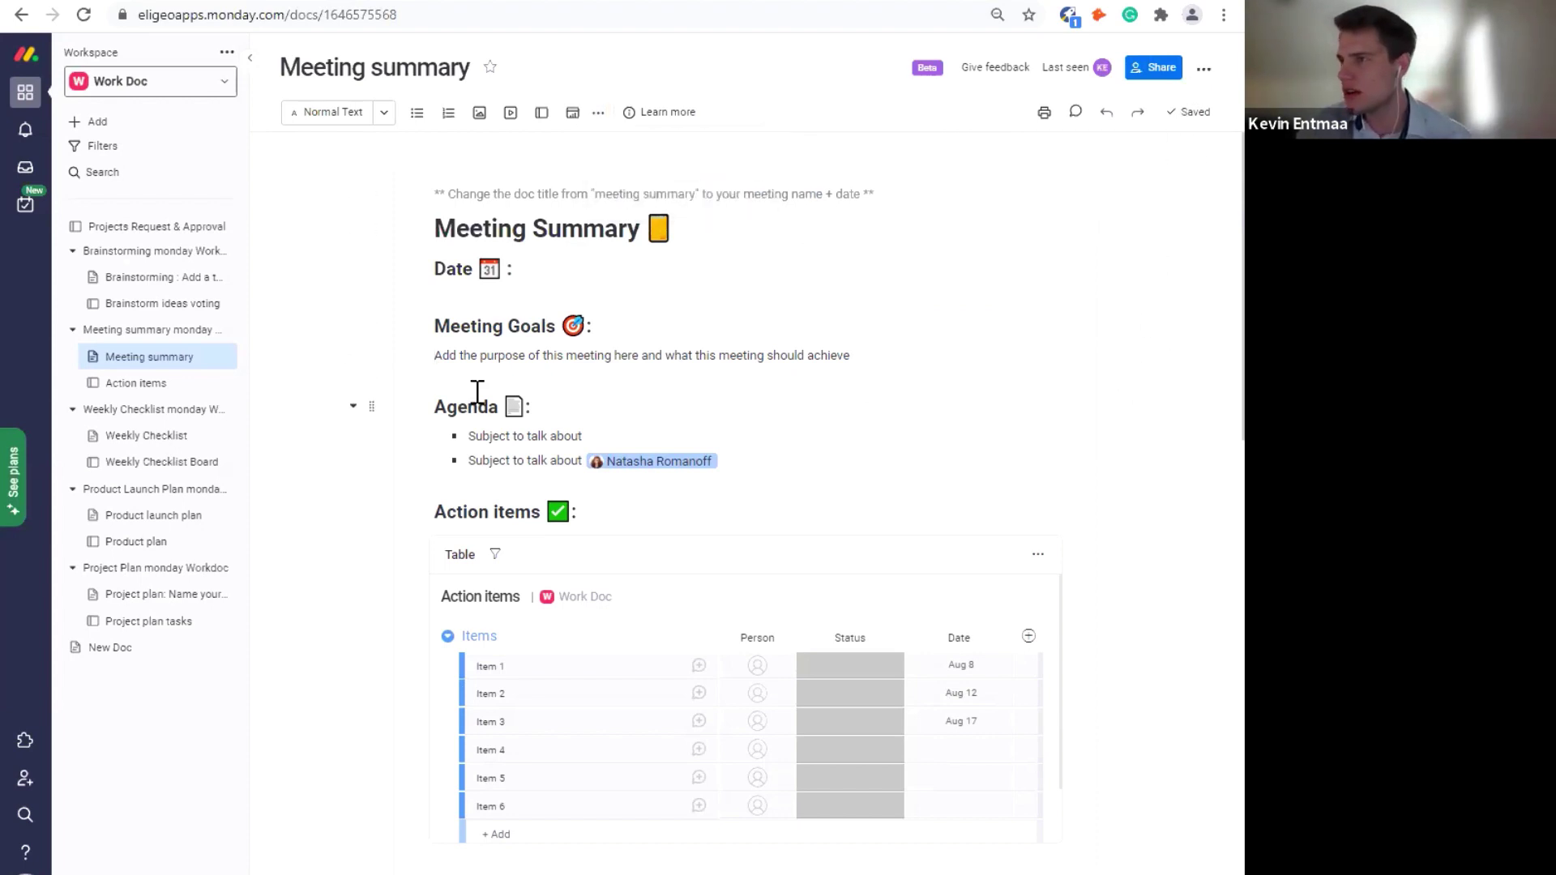
pyautogui.click(220, 358)
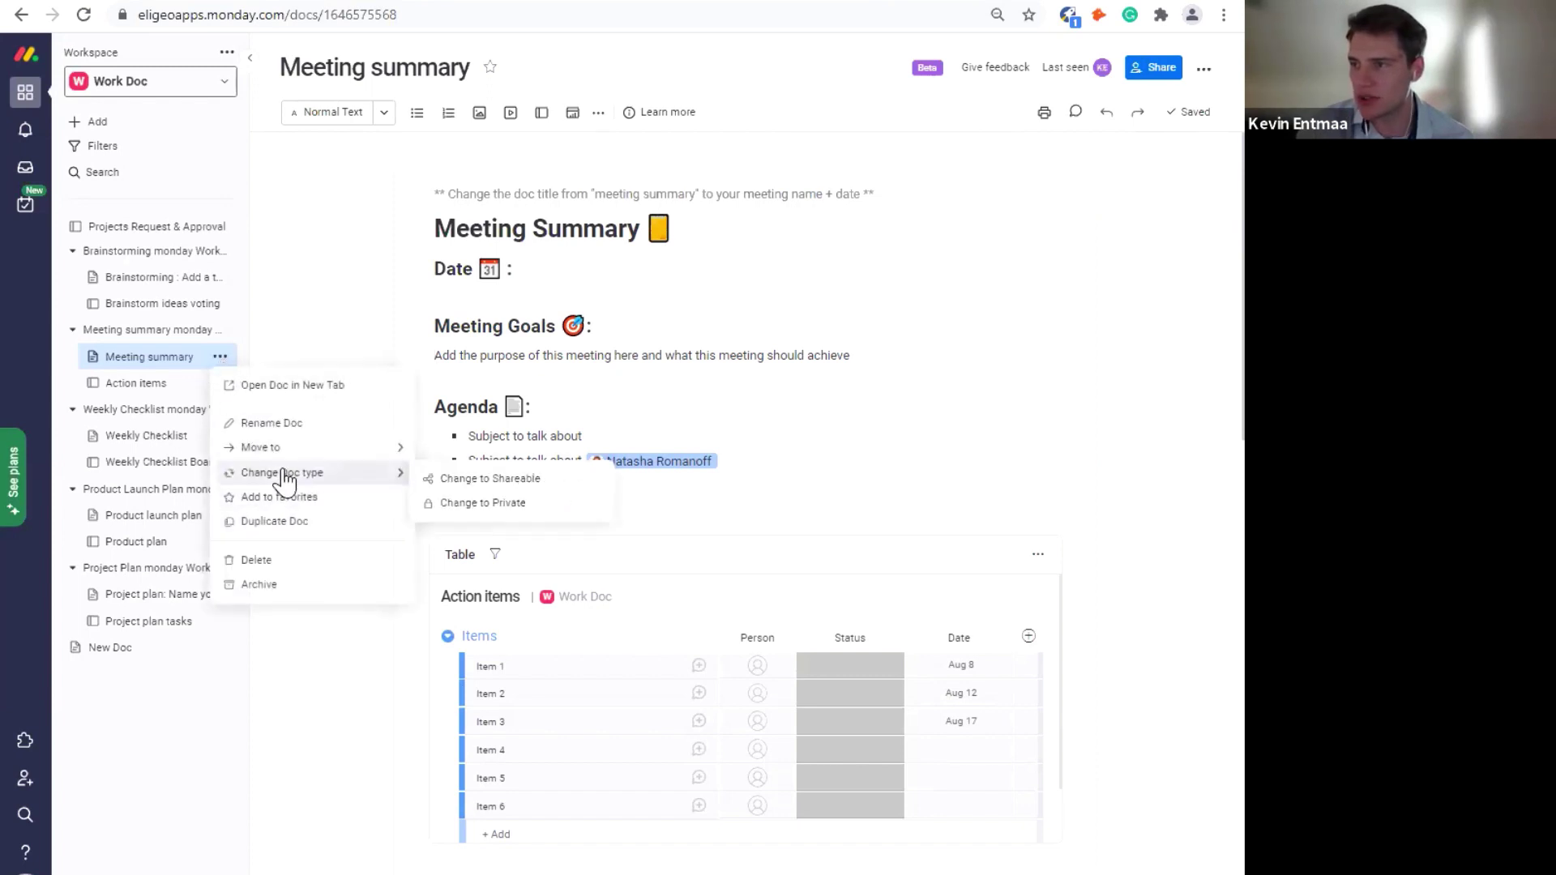
pyautogui.moveTo(287, 458)
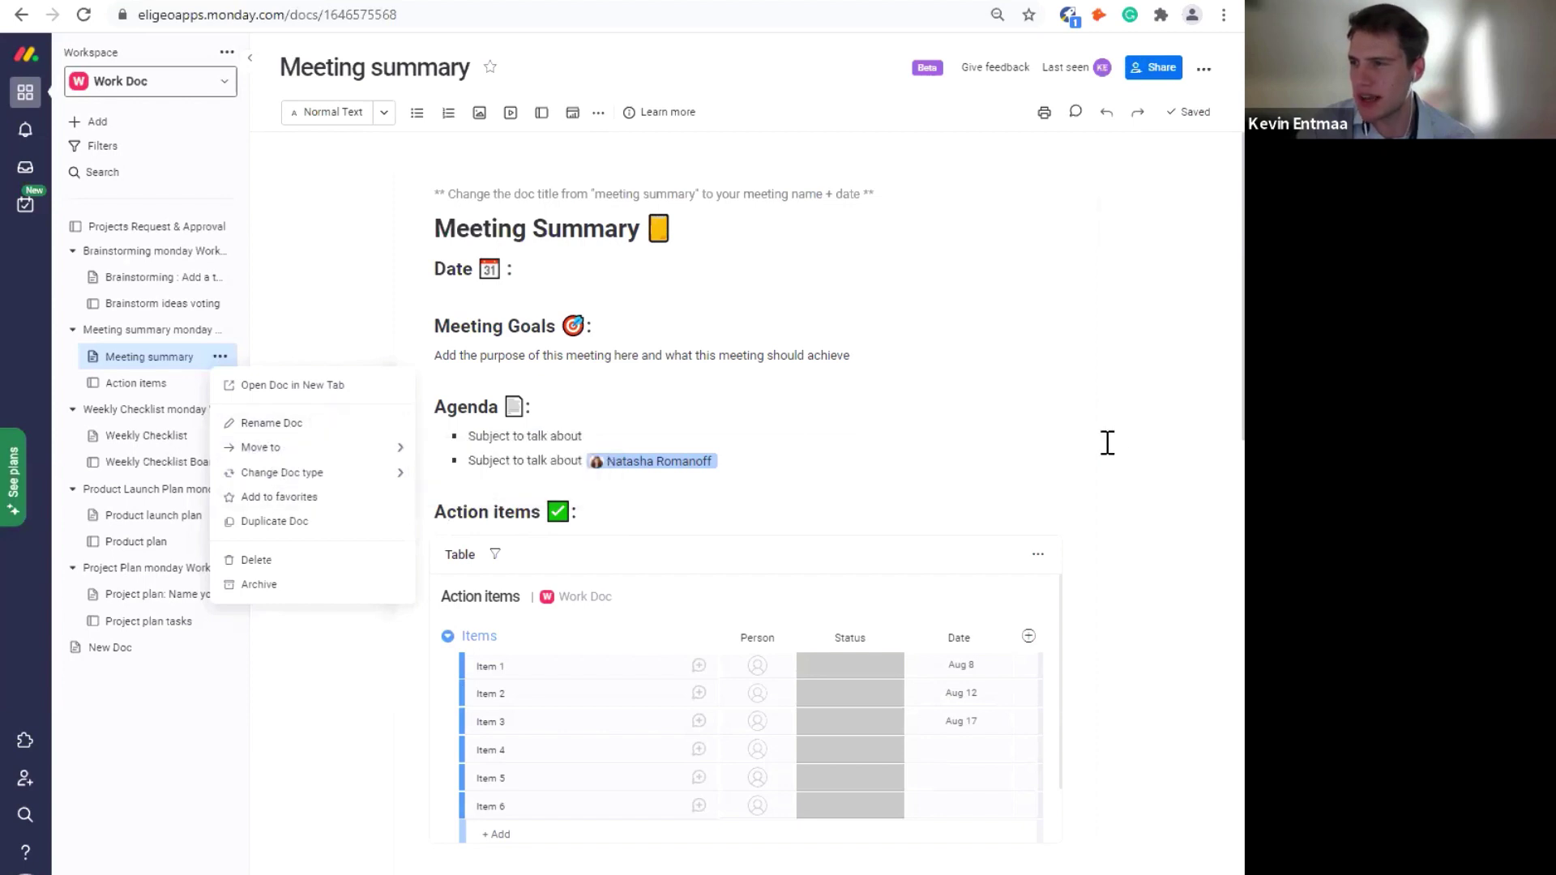
# - Preview the Meeting summary doc's printout and cancel it, and view who it can be shared with in Share and editing permissions
pyautogui.click(1042, 113)
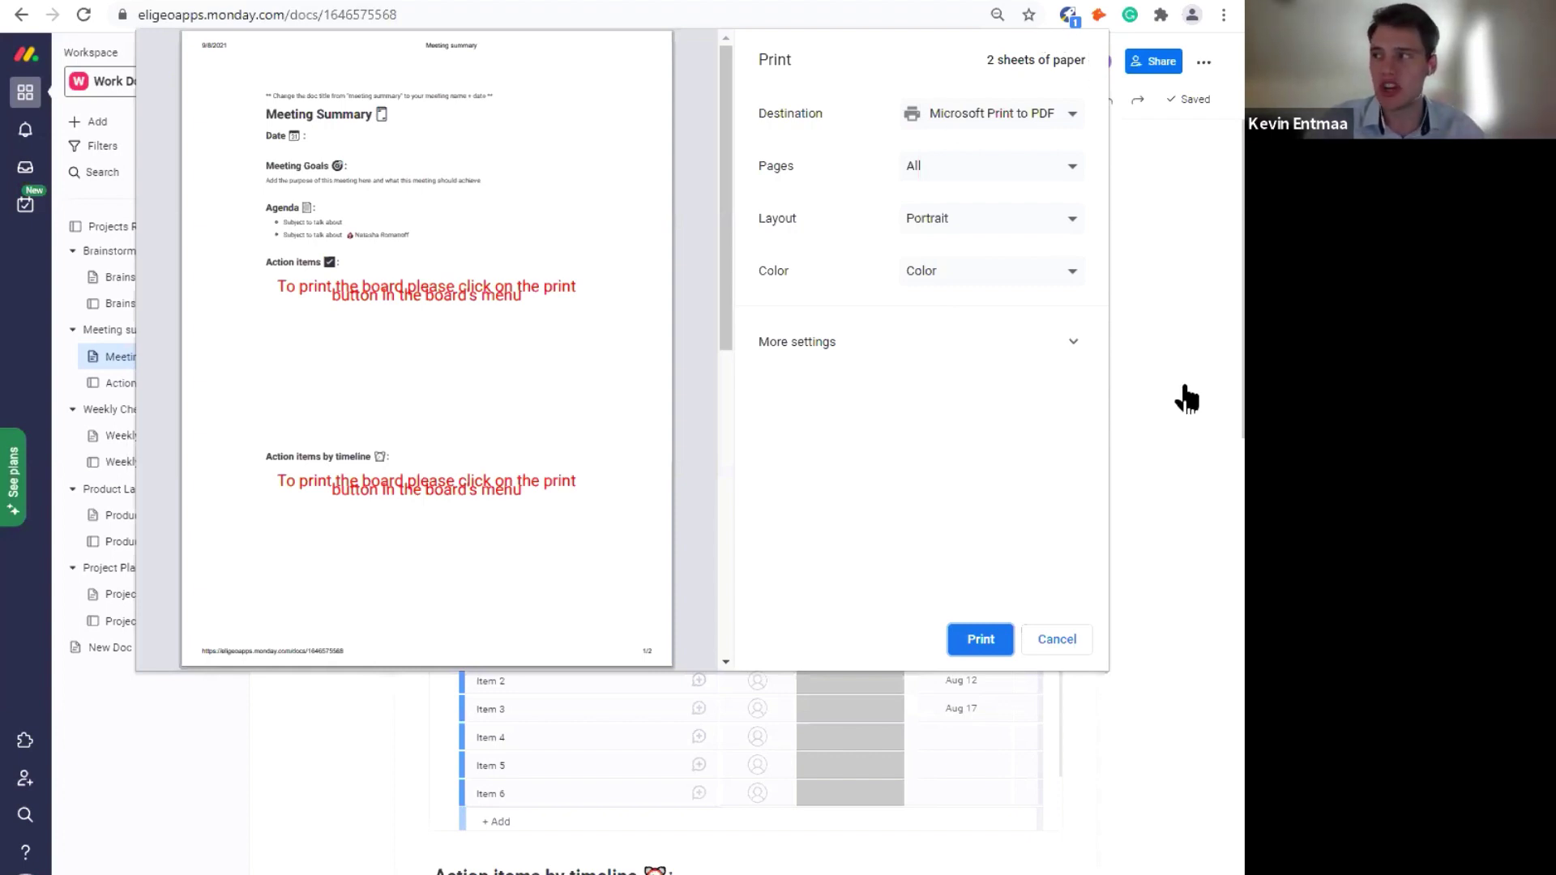
pyautogui.click(1056, 639)
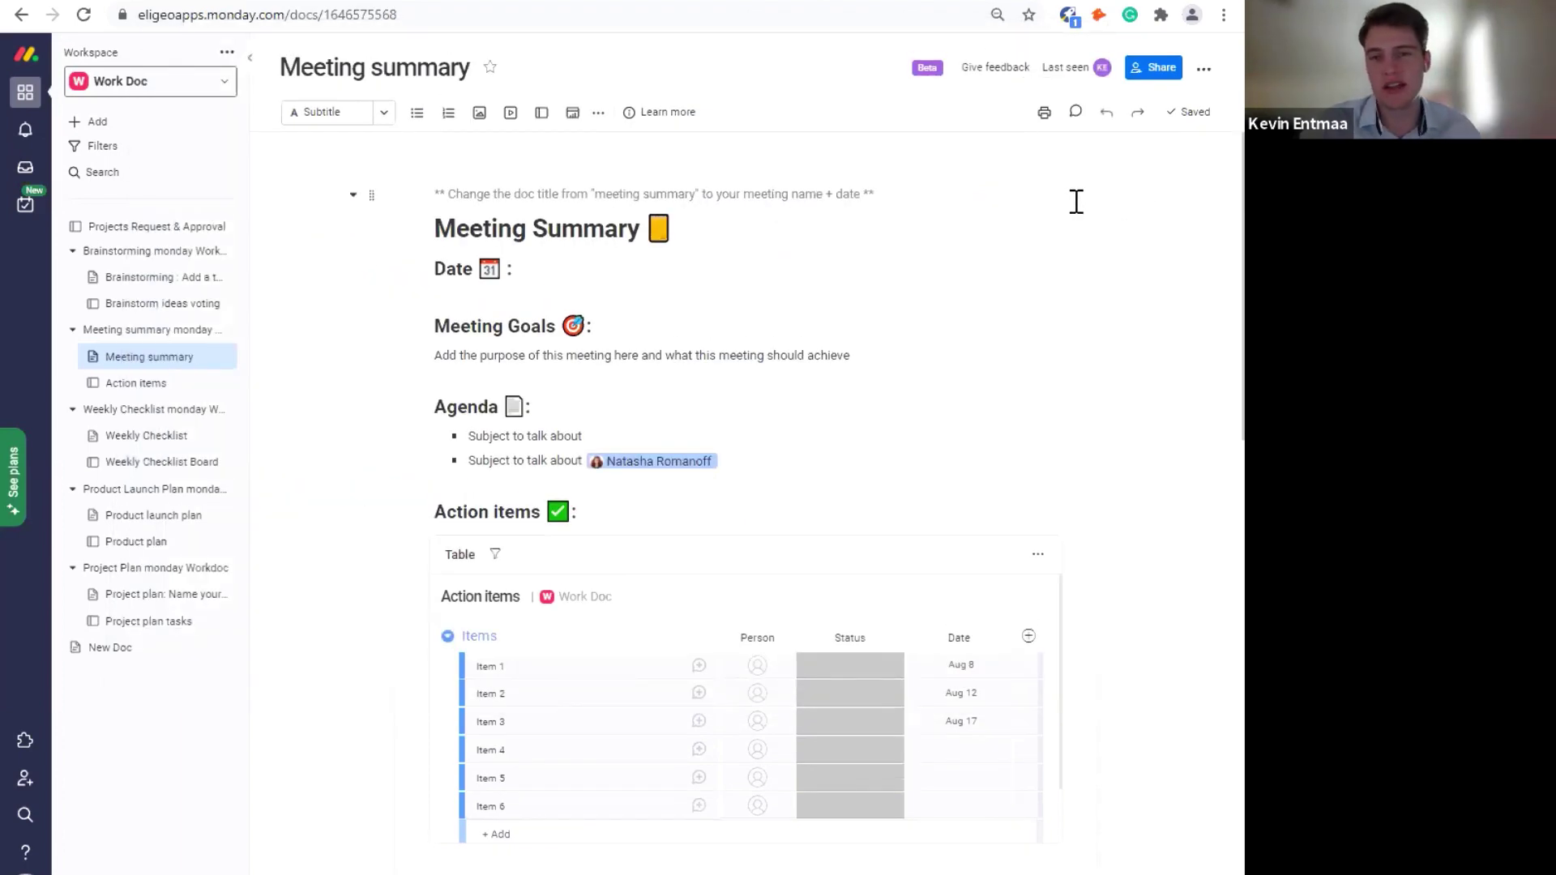
pyautogui.click(1172, 73)
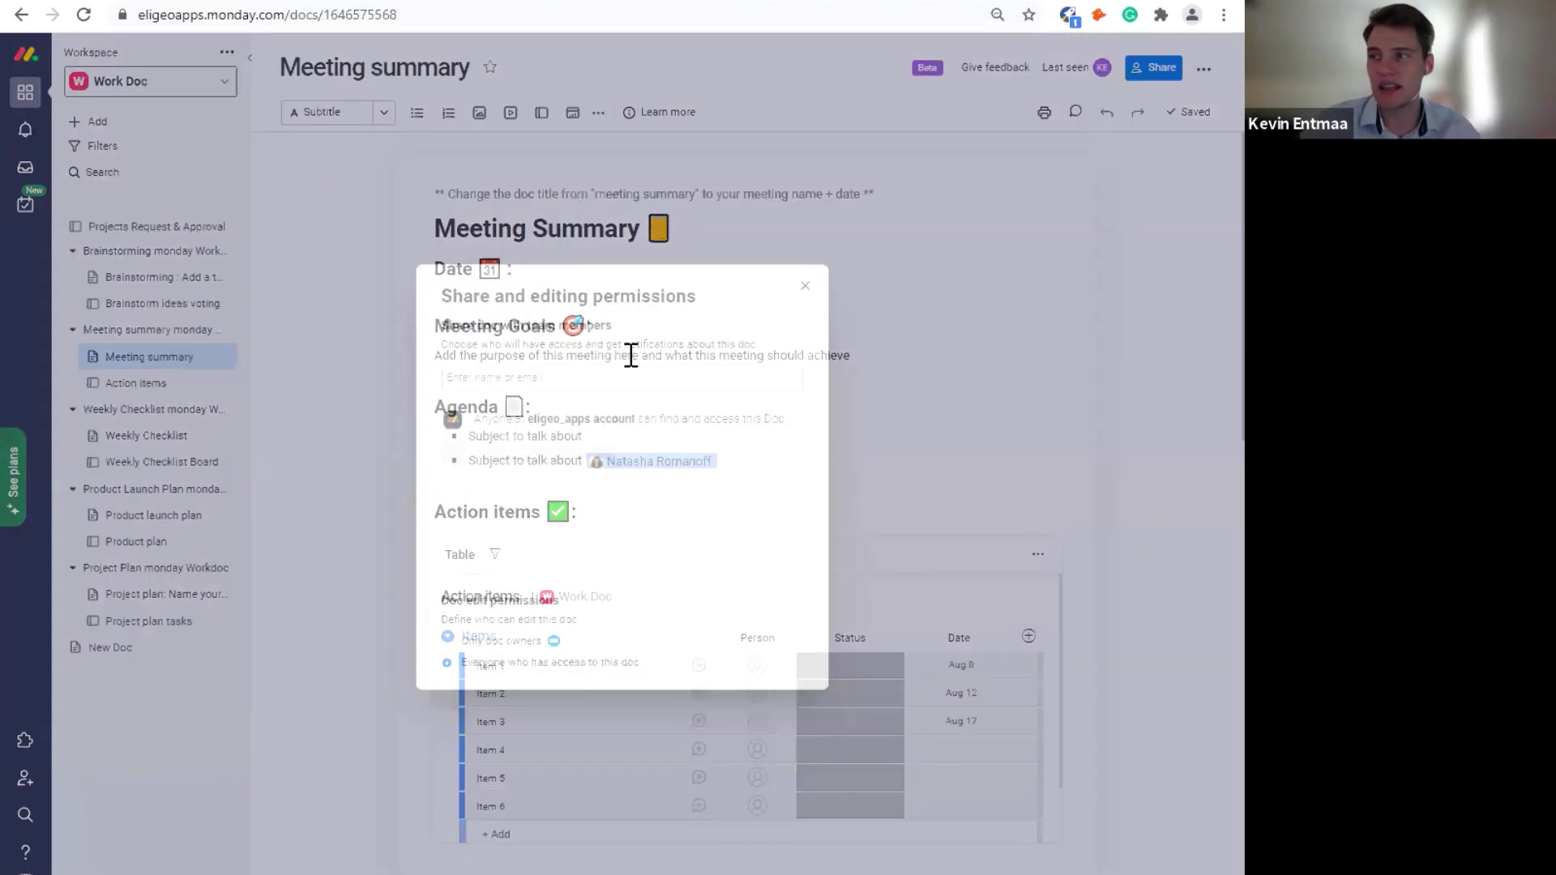
pyautogui.click(509, 377)
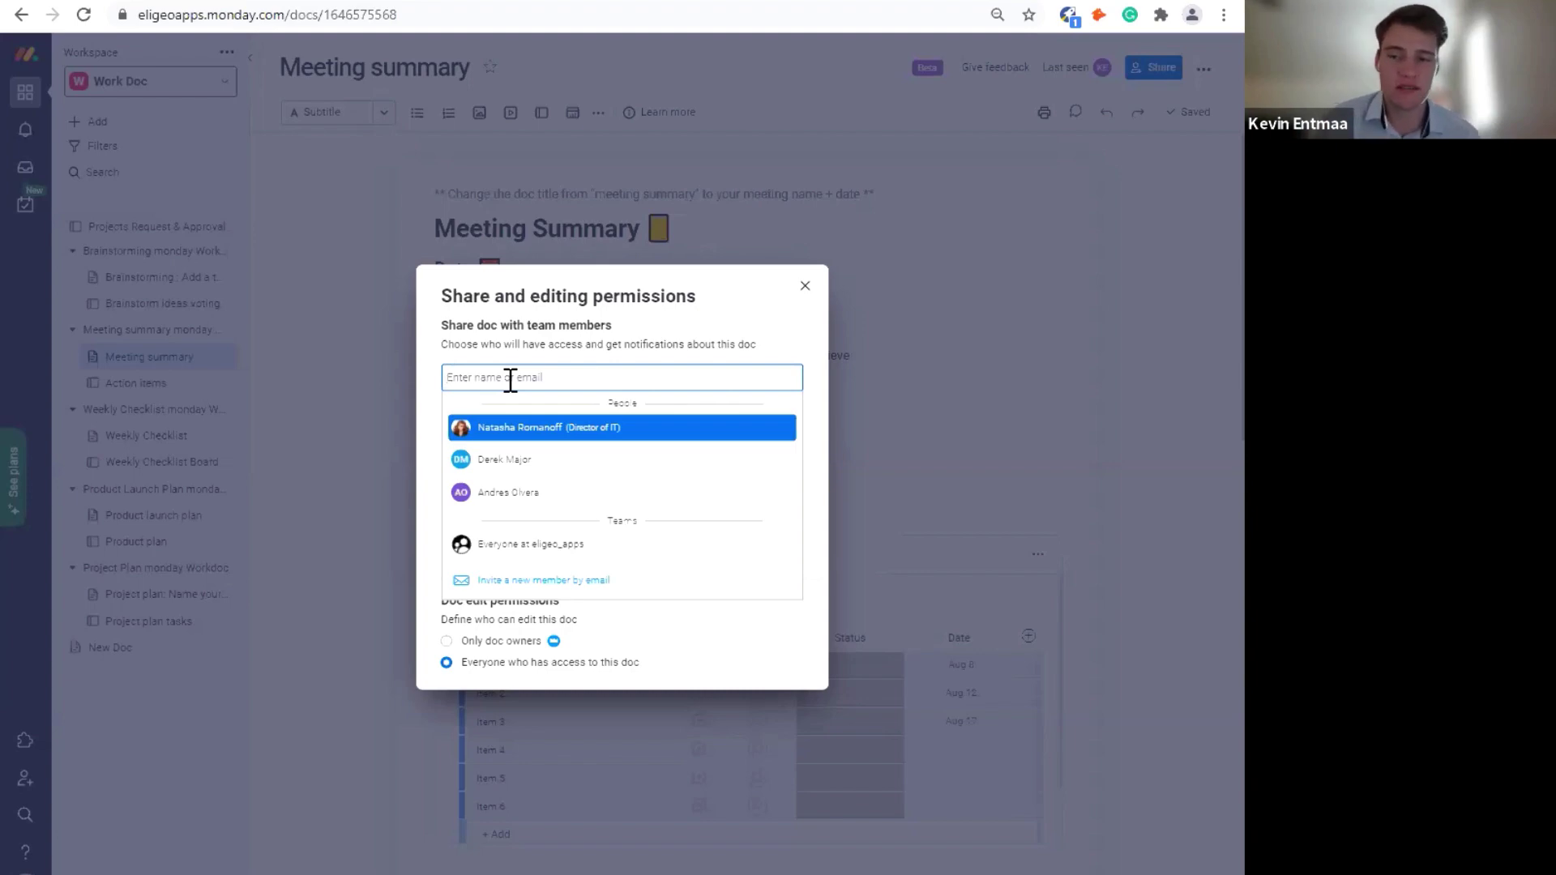
pyautogui.click(805, 287)
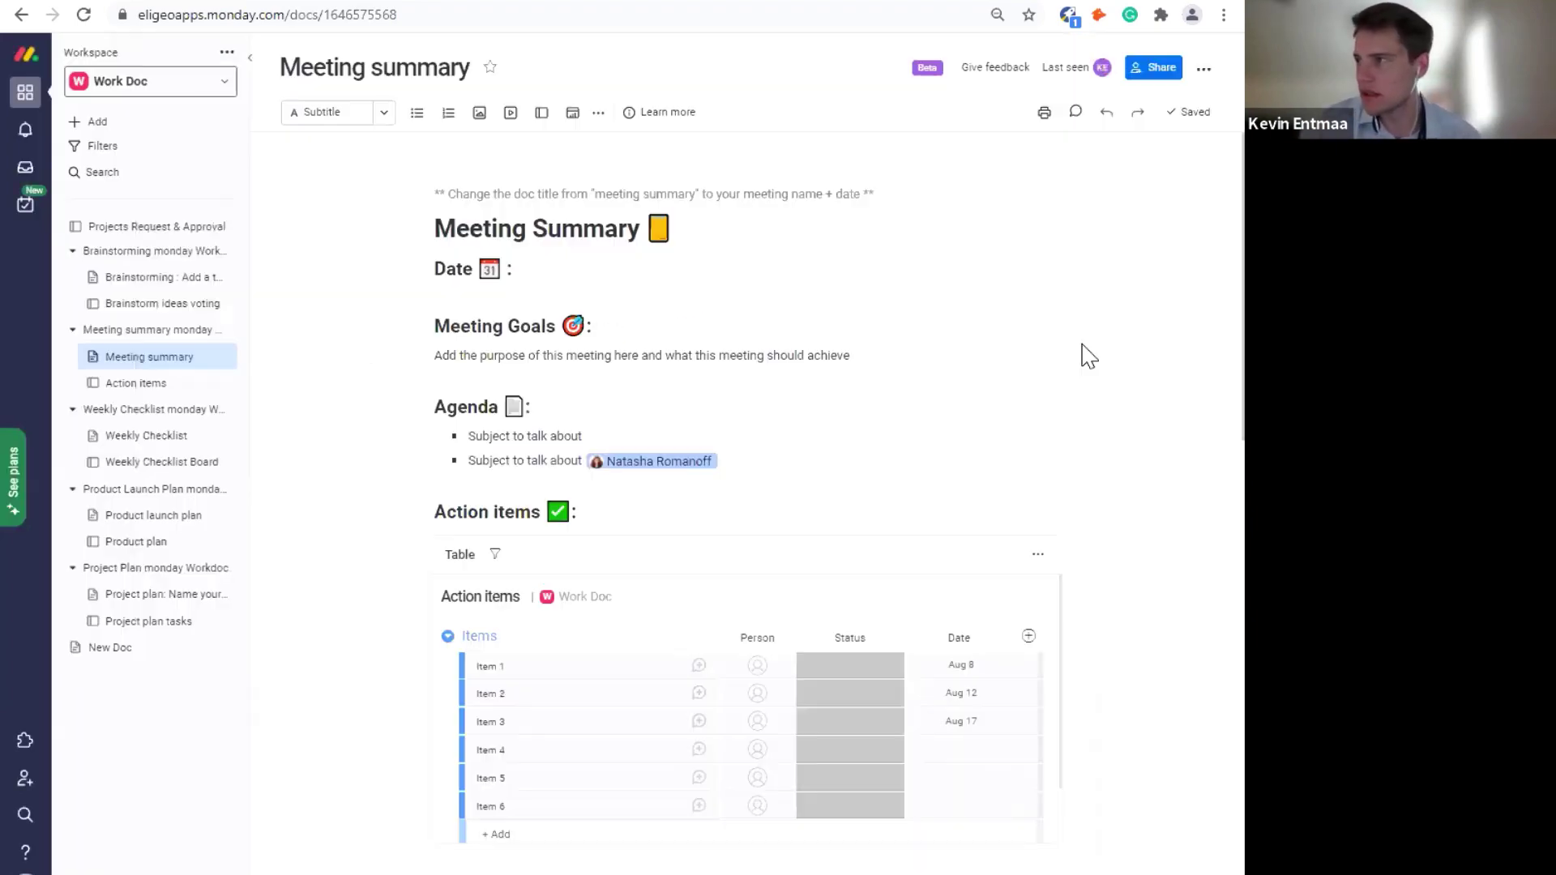
# - Review the embedded calendar, image and timeline in the Meeting summary doc, and open the Brainstorm ideas voting board
pyautogui.scroll(-14, 1076, 336)
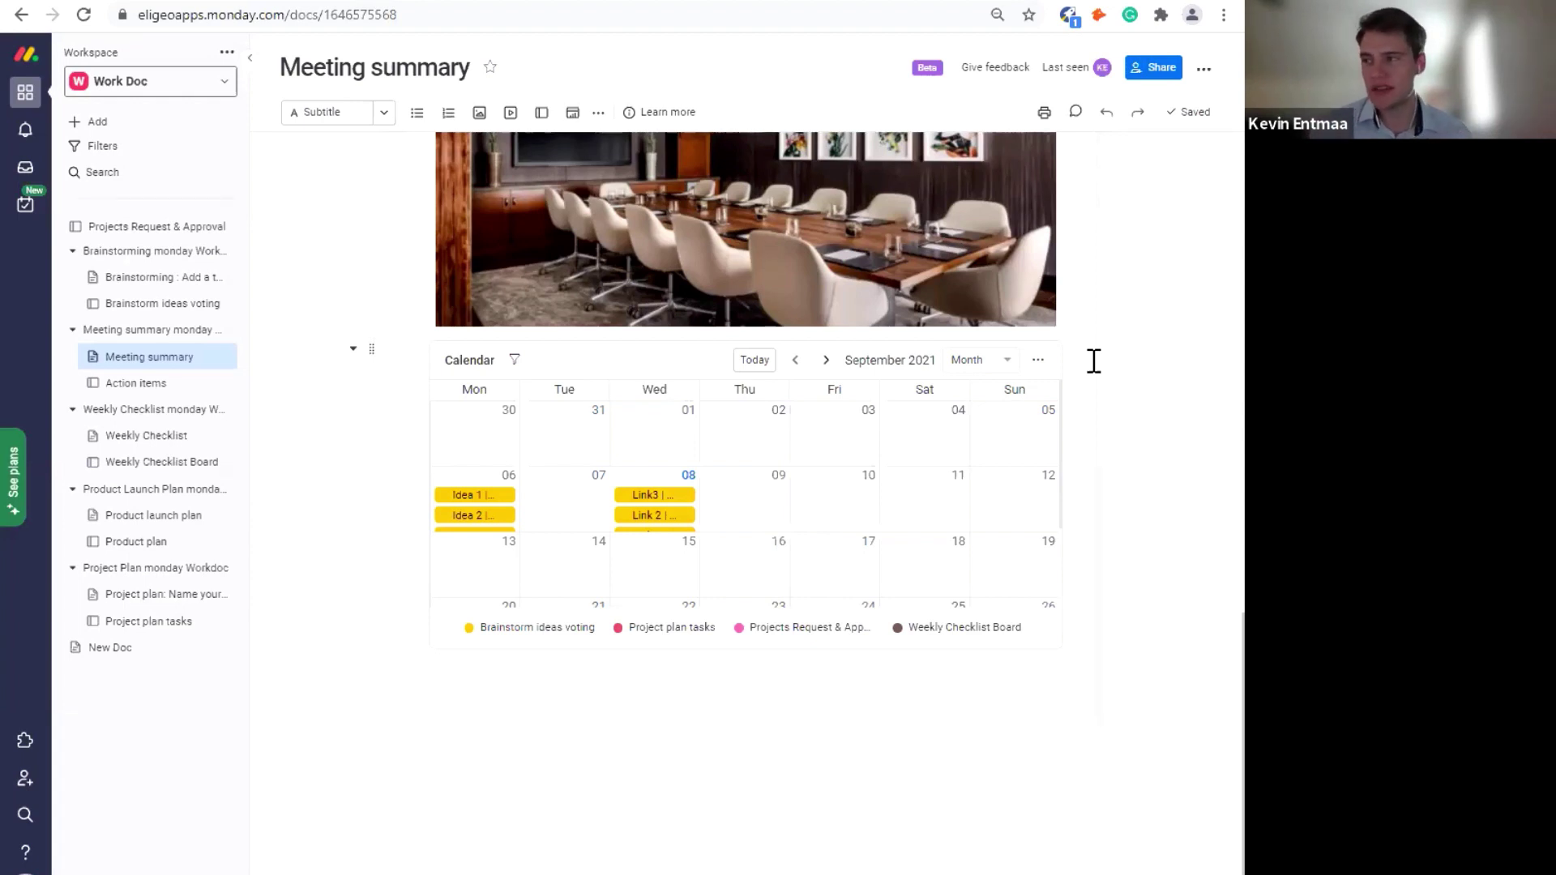
pyautogui.scroll(4, 1097, 381)
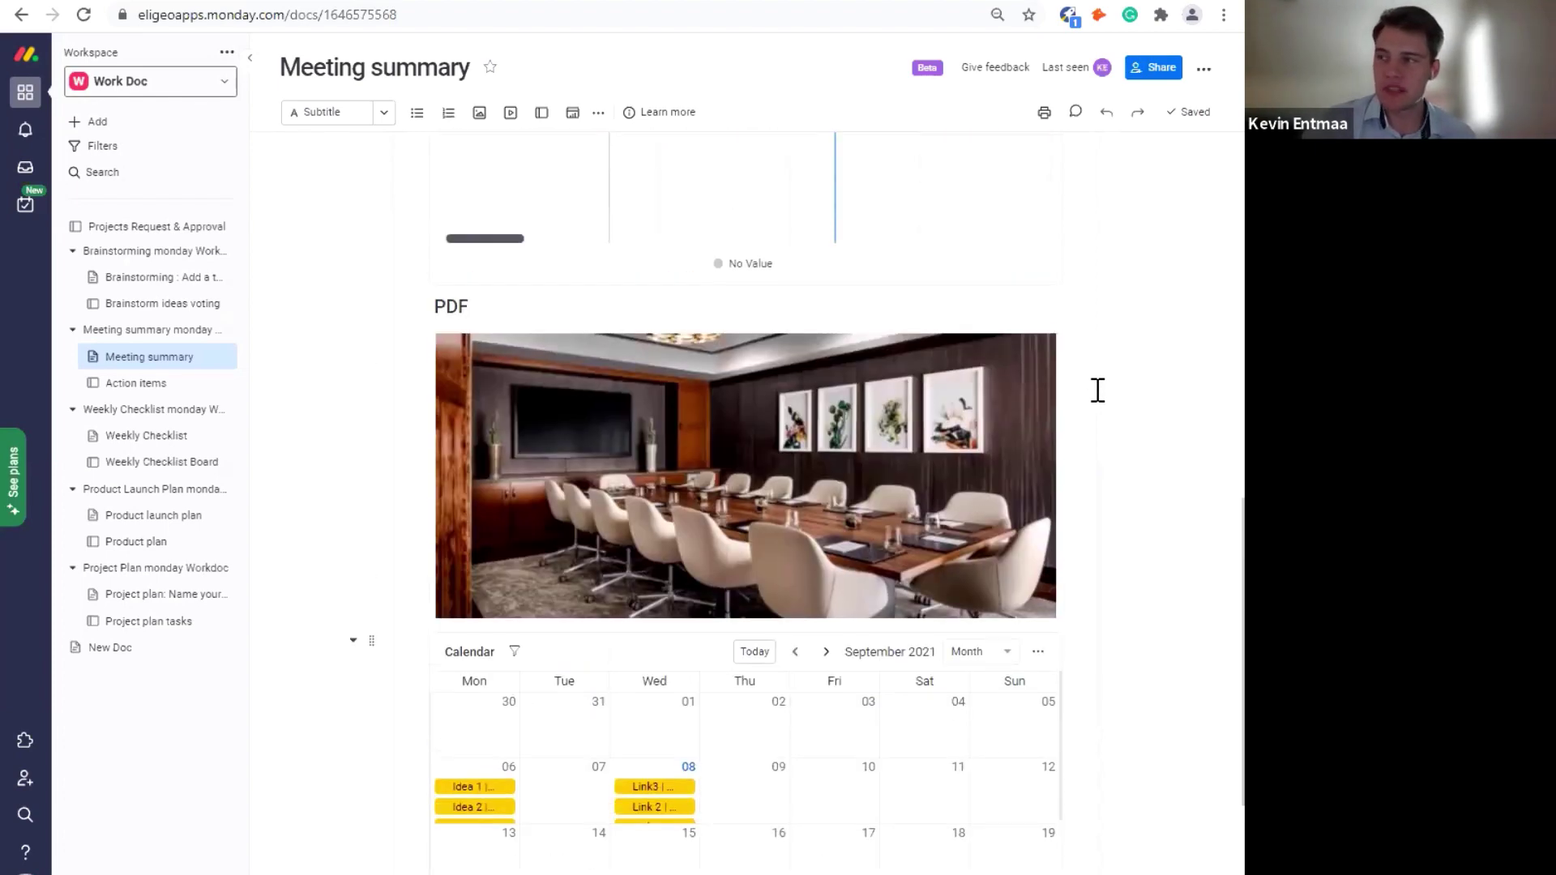
pyautogui.scroll(4, 1099, 387)
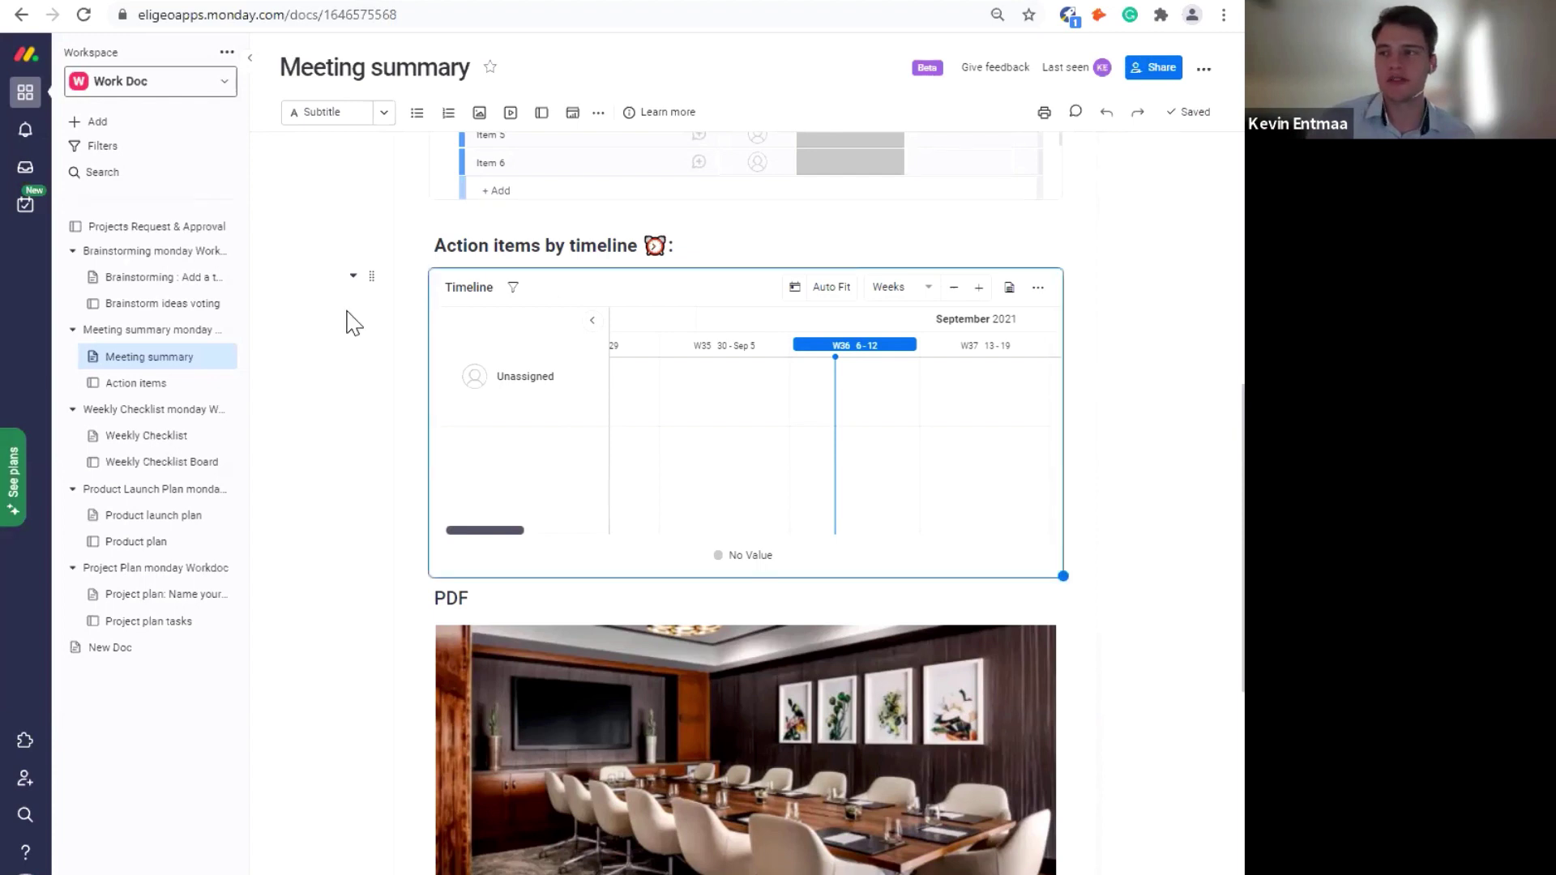
pyautogui.click(130, 389)
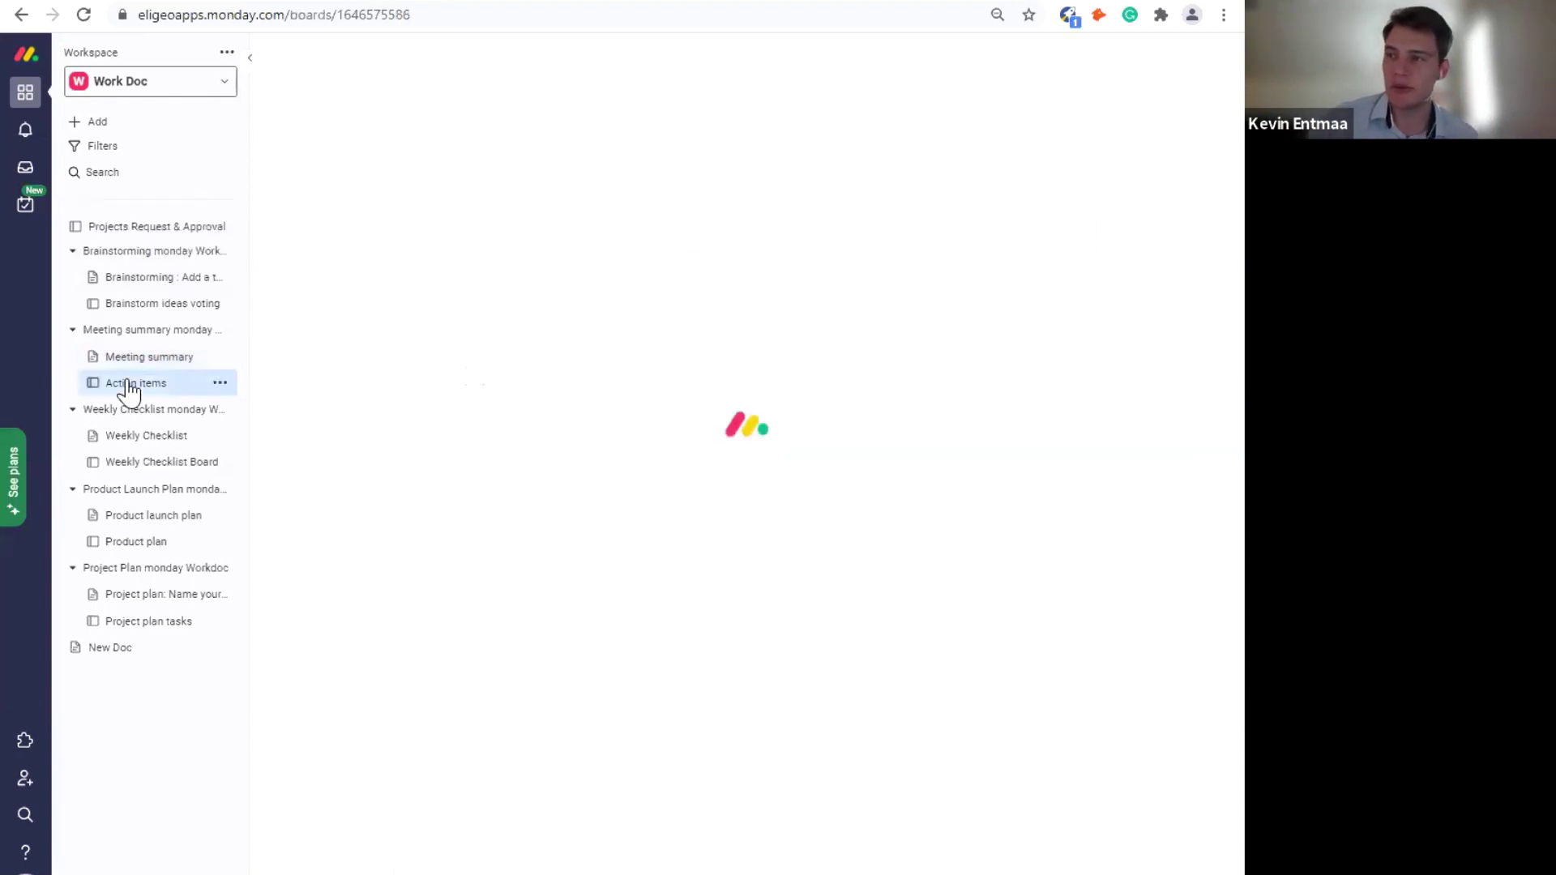
pyautogui.click(134, 305)
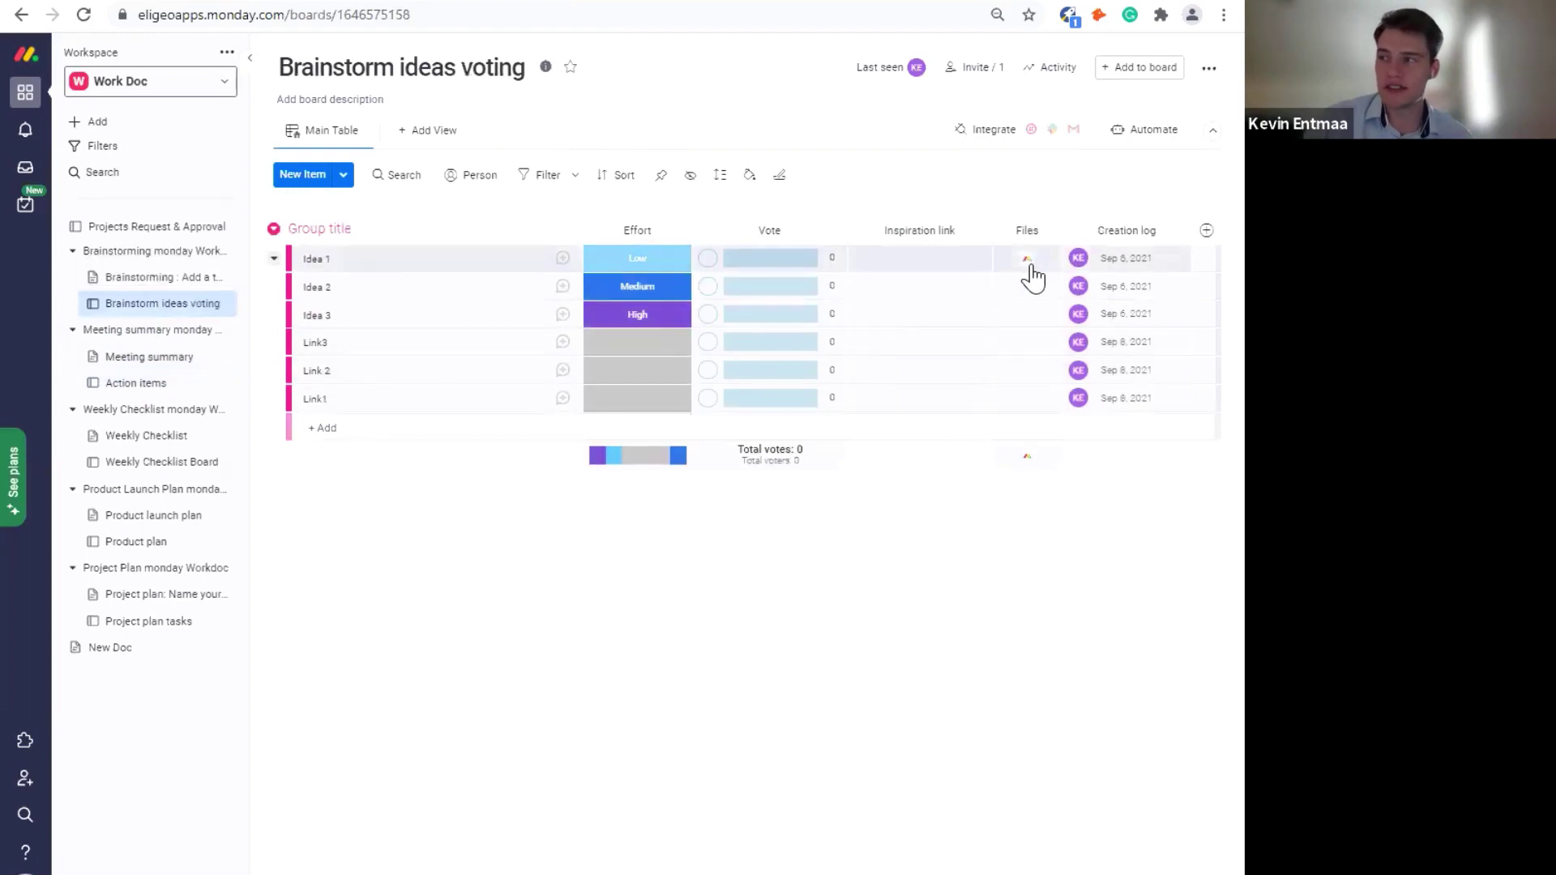